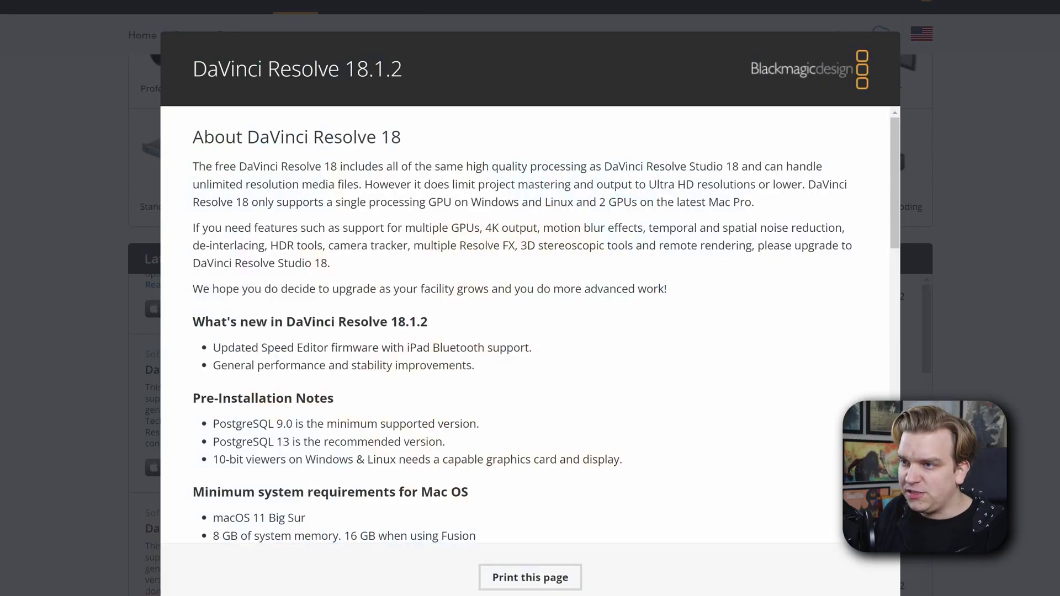
- Read the Resolve Studio 18.1.2 release notes, highlighting the Speed Editor firmware and new installer paragraphs
left_click_drag(242, 348, 379, 348)
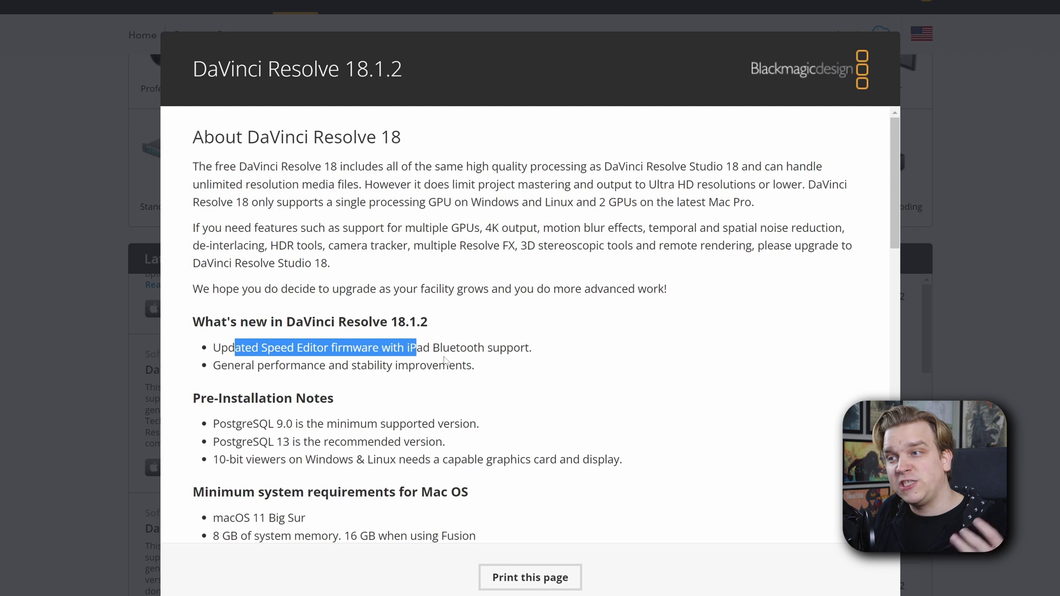
left_click_drag(444, 359, 484, 349)
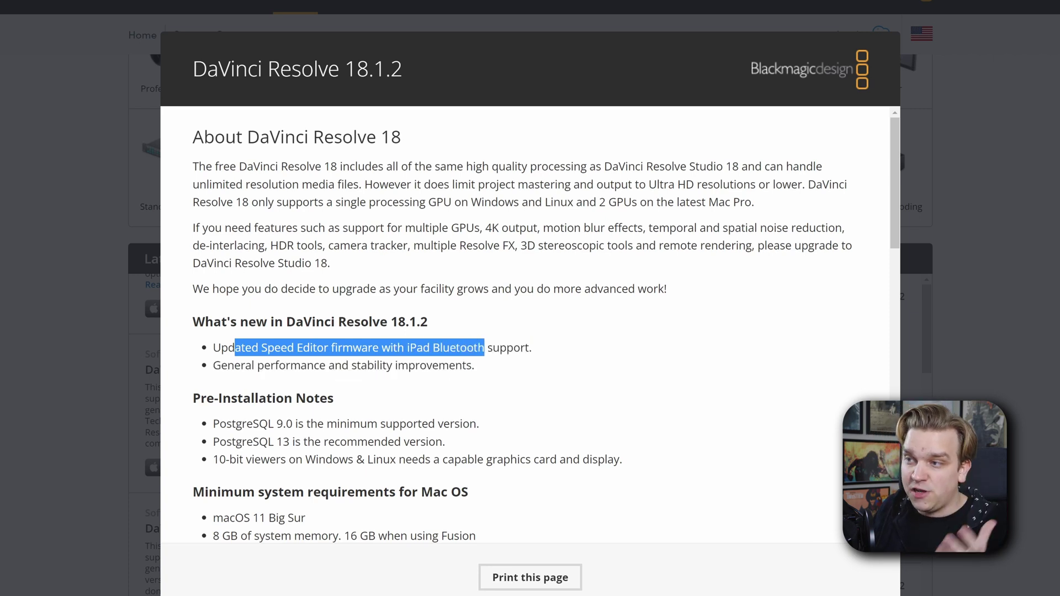
left_click(284, 335)
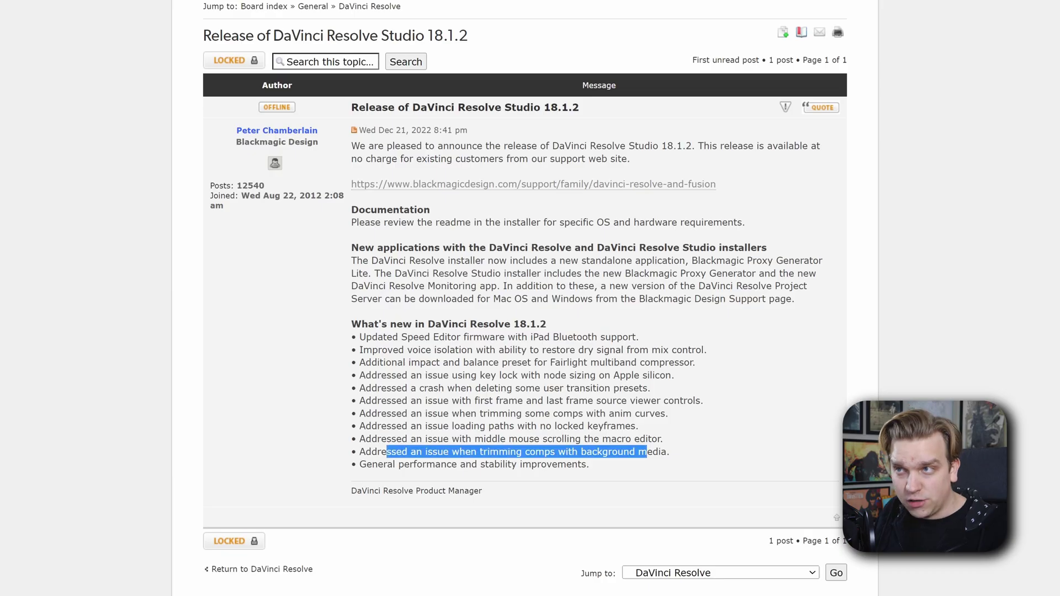
scroll(378, 32, "up", 1)
scroll(378, 31, "down", 1)
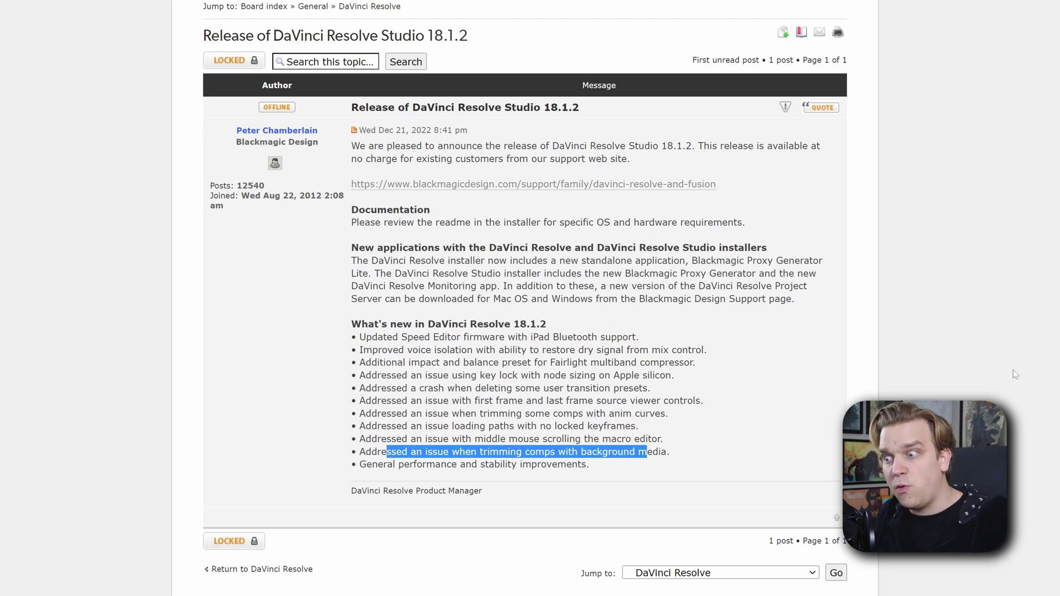
left_click_drag(473, 260, 608, 381)
left_click_drag(548, 400, 554, 401)
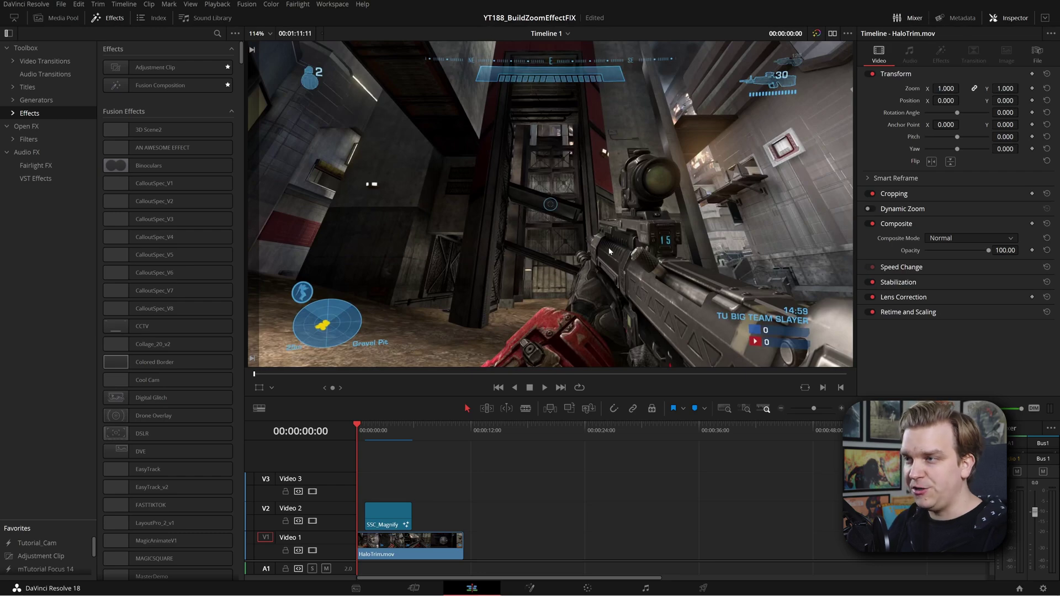
- Preview the magnify effect and lengthen the SSC_Magnify clip on Video 2
key("space")
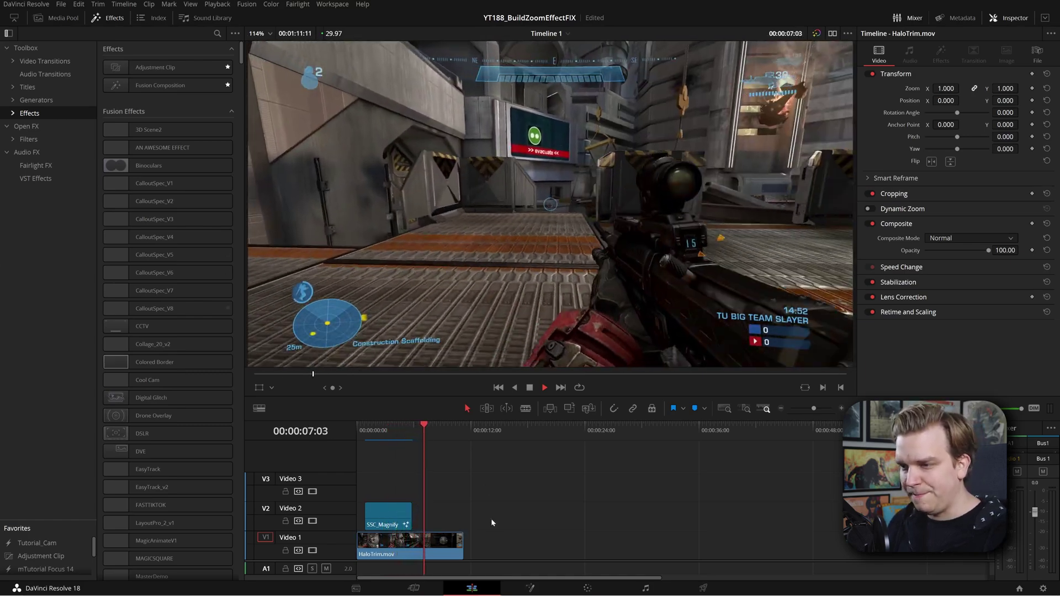
left_click(406, 523)
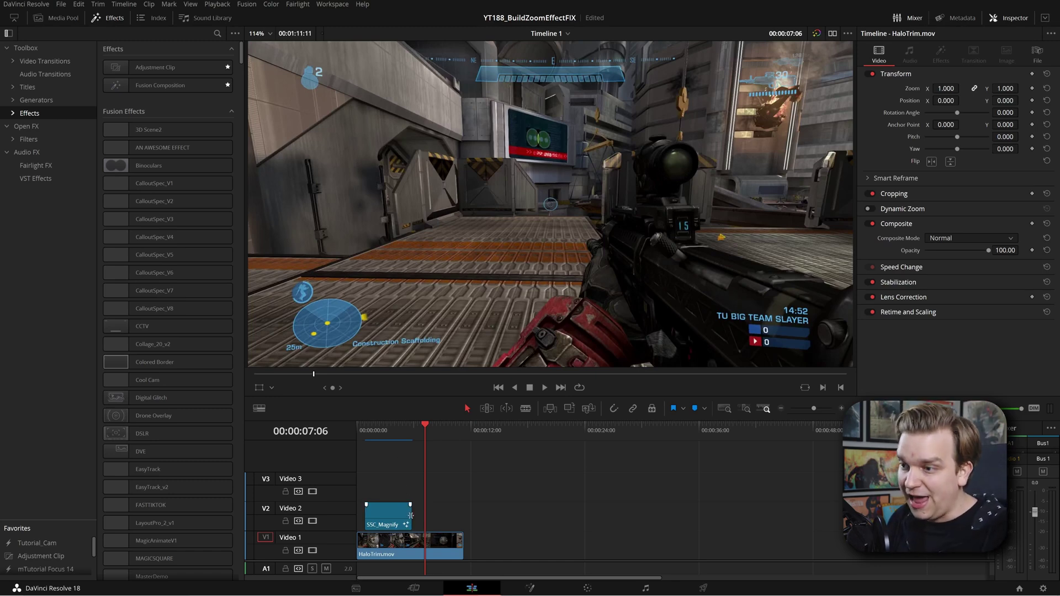
left_click_drag(410, 515, 441, 515)
left_click(364, 436)
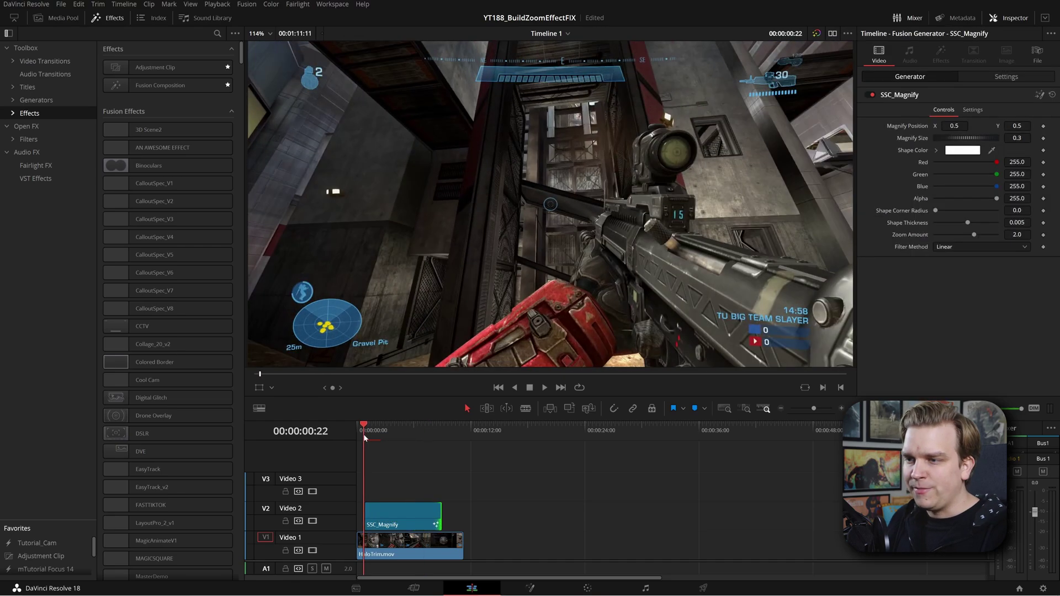
key("space")
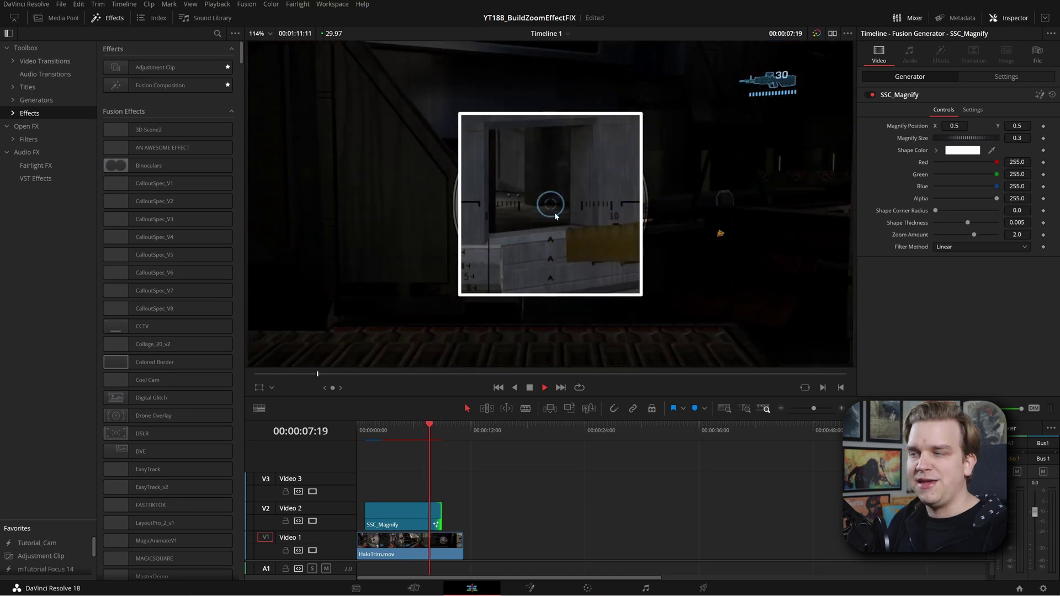
key("space")
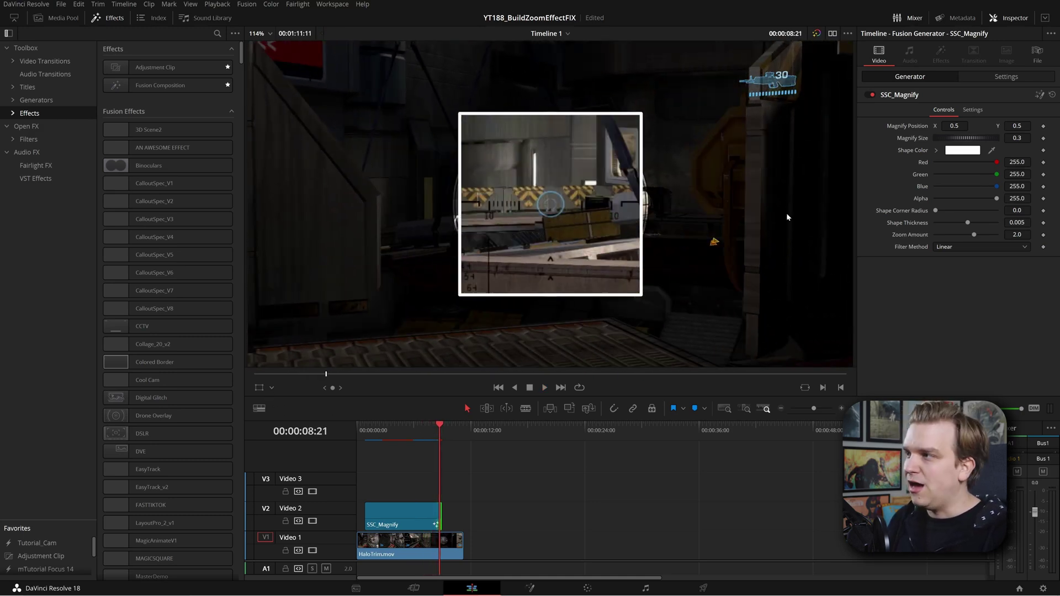
- Show the Fusion overlay and drag the magnifier near frame centre, undoing a trial corner radius
left_click(268, 390)
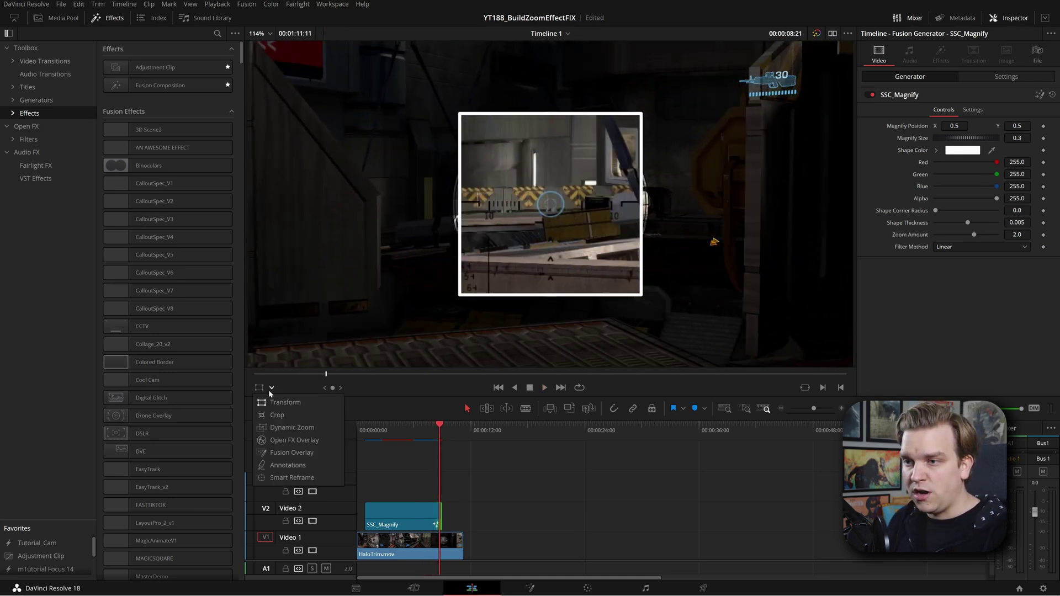
left_click(292, 444)
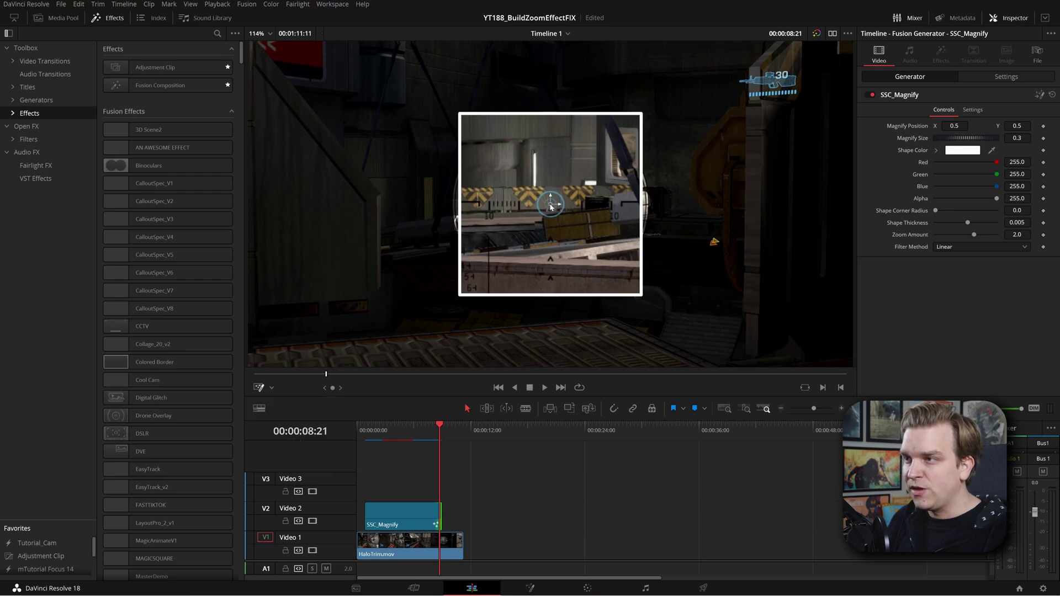
left_click_drag(550, 206, 581, 281)
left_click_drag(376, 433, 375, 424)
left_click_drag(581, 286, 543, 210)
left_click_drag(937, 212, 1022, 224)
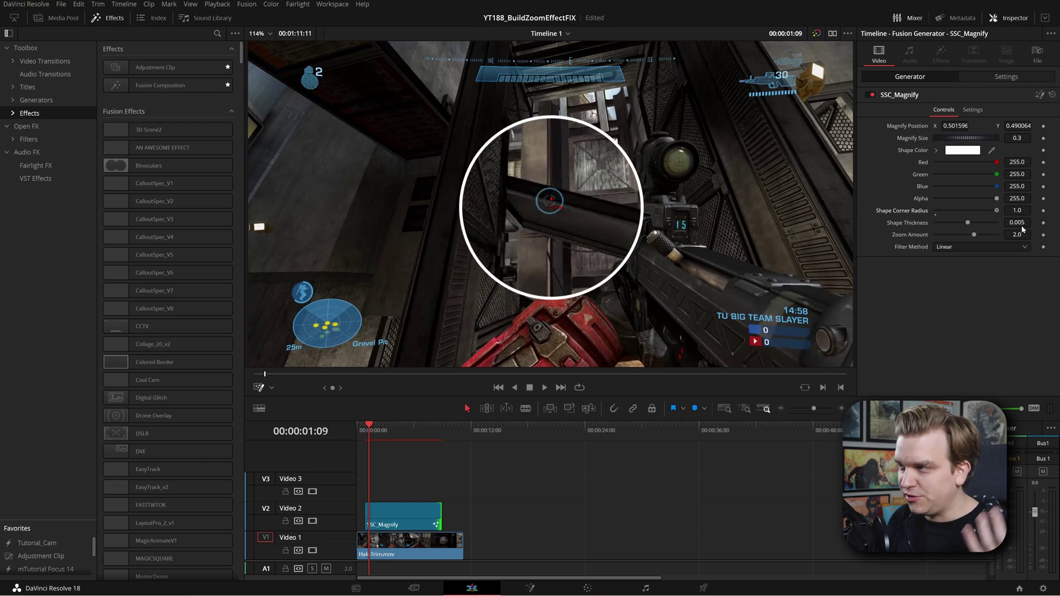
key("ctrl+z")
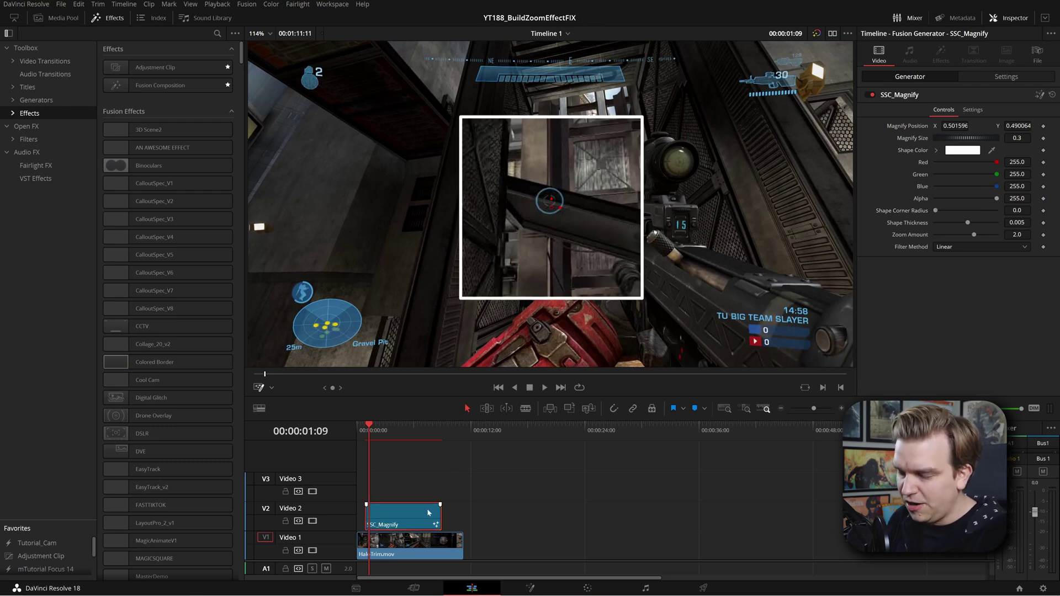
- Delete SSC_Magnify and drop a Fusion Composition onto Video 2
key("Delete")
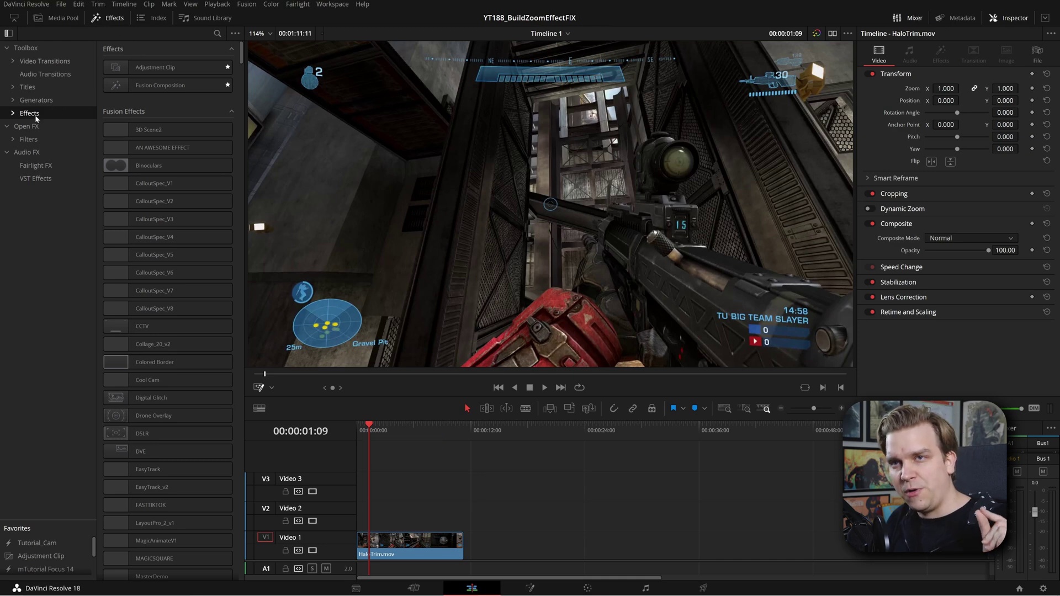
left_click_drag(161, 85, 372, 520)
left_click(390, 423)
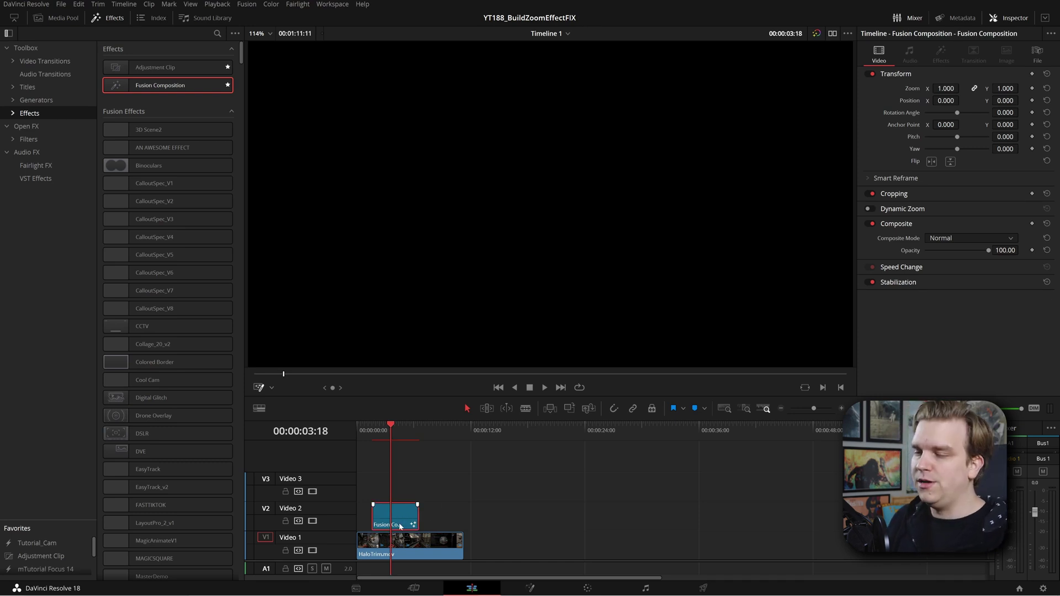
- In the Fusion page, add a MediaIn1 node and place it left of MediaOut1
left_click(531, 587)
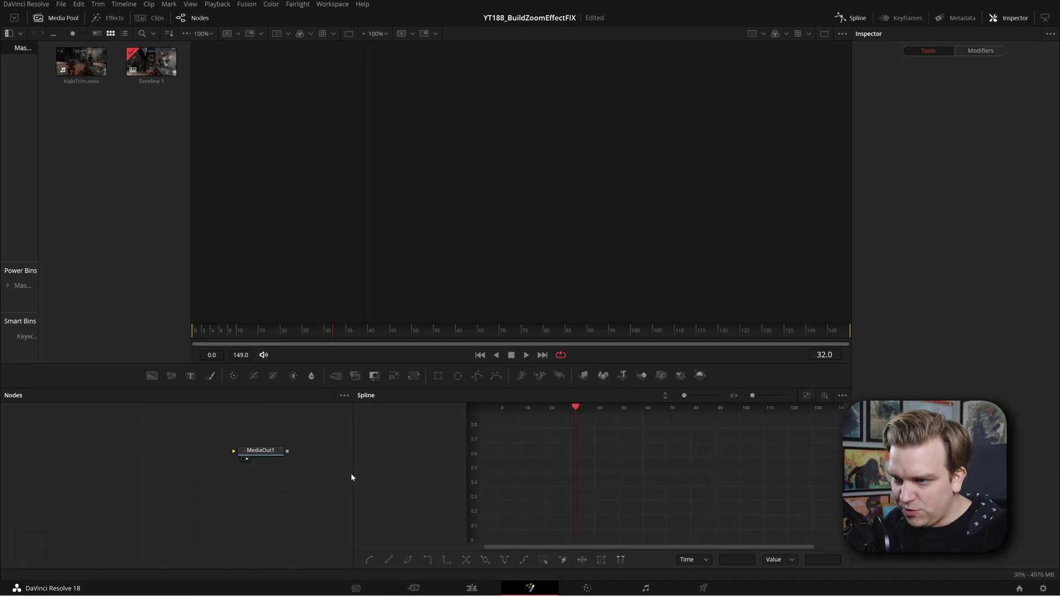
key("F7")
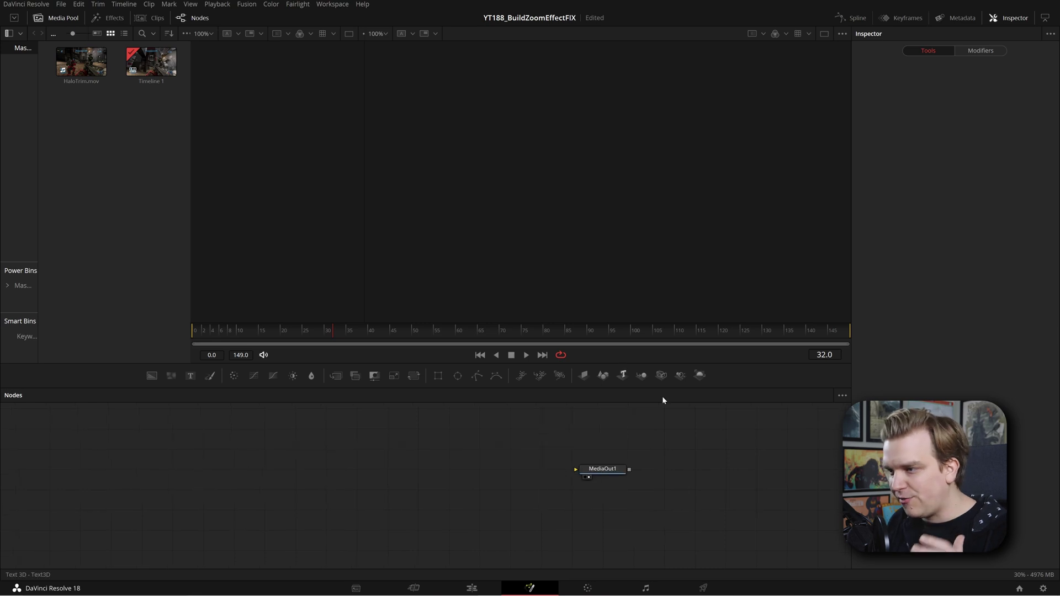
left_click(593, 469)
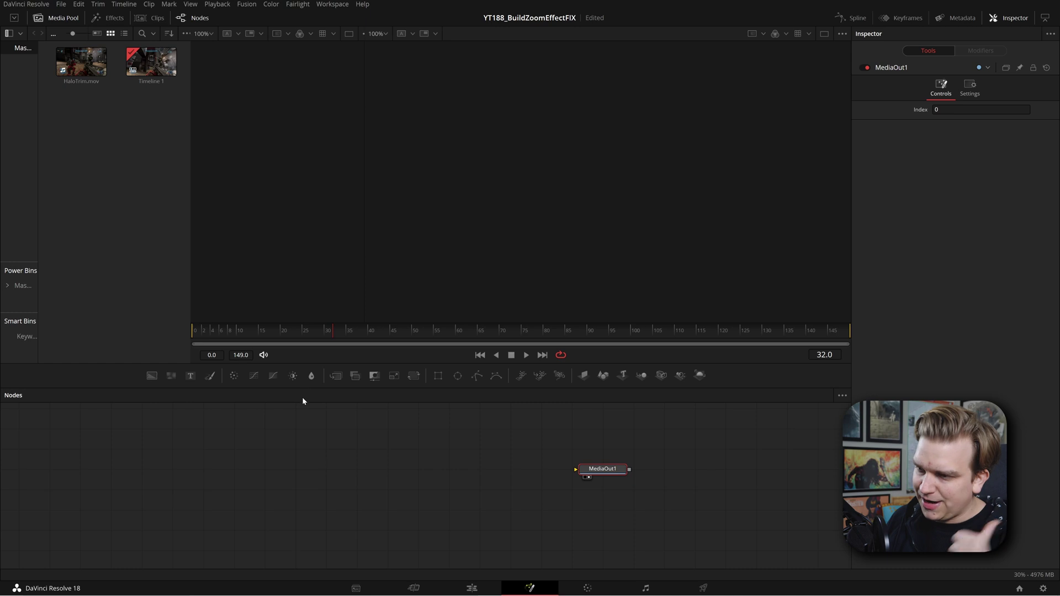
key("shift+space")
type("medi")
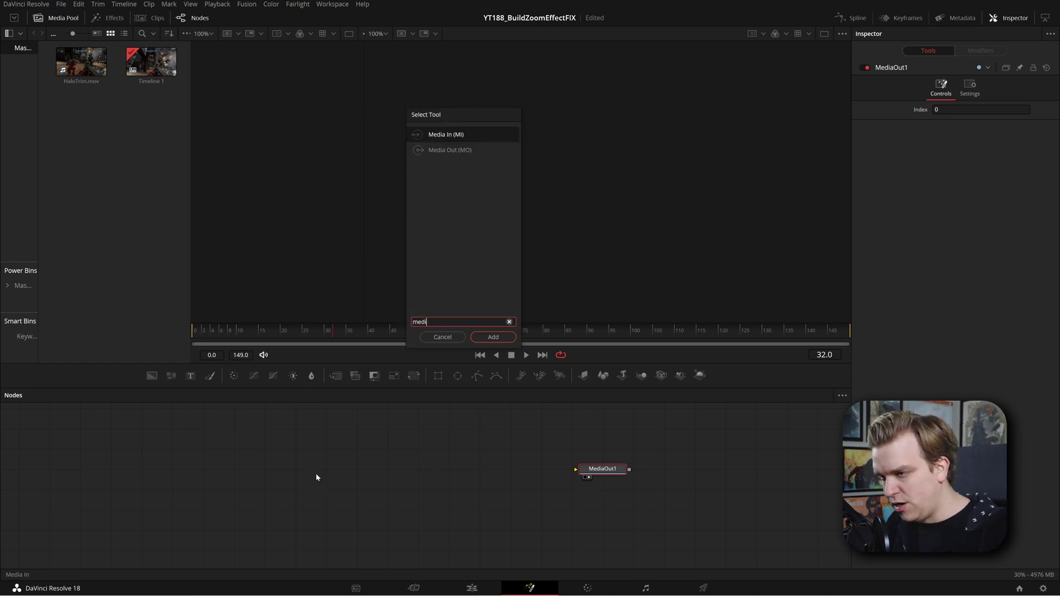
key("Return")
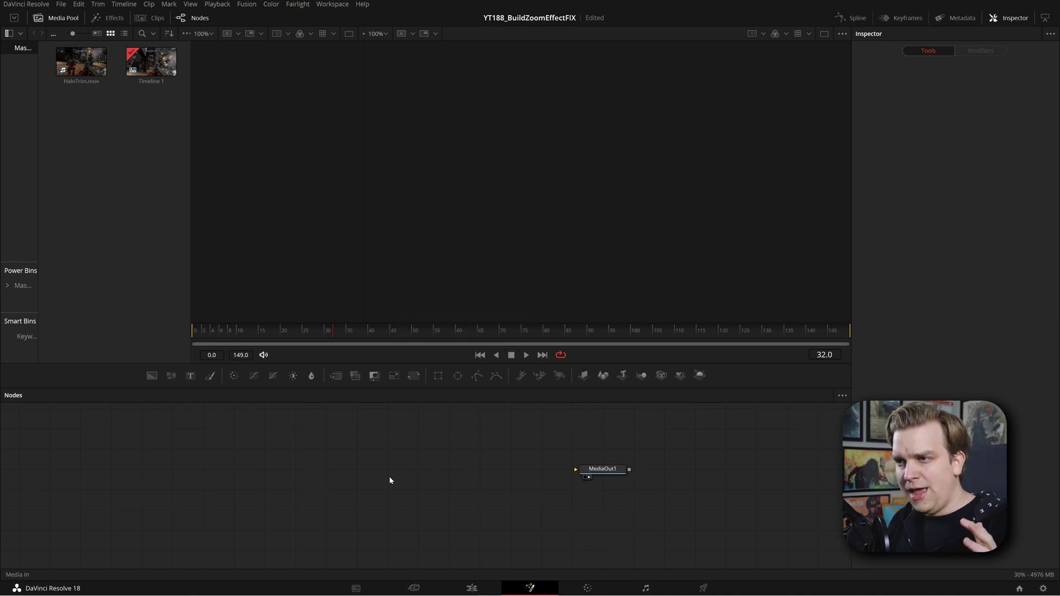
left_click_drag(388, 476, 235, 454)
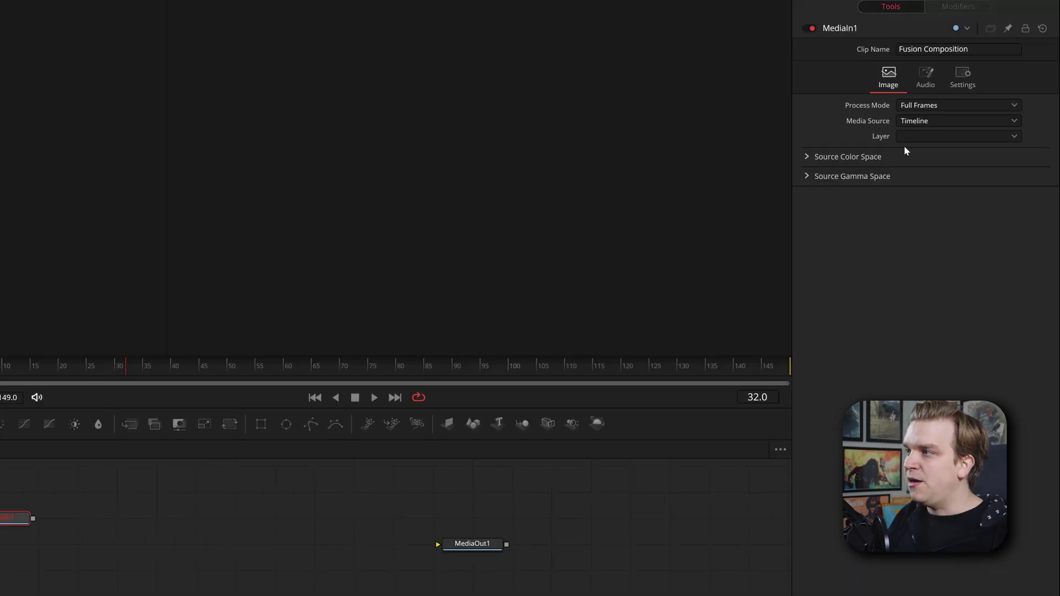
- Set MediaIn1's Media Source to Background and return to the Edit page
left_click(914, 123)
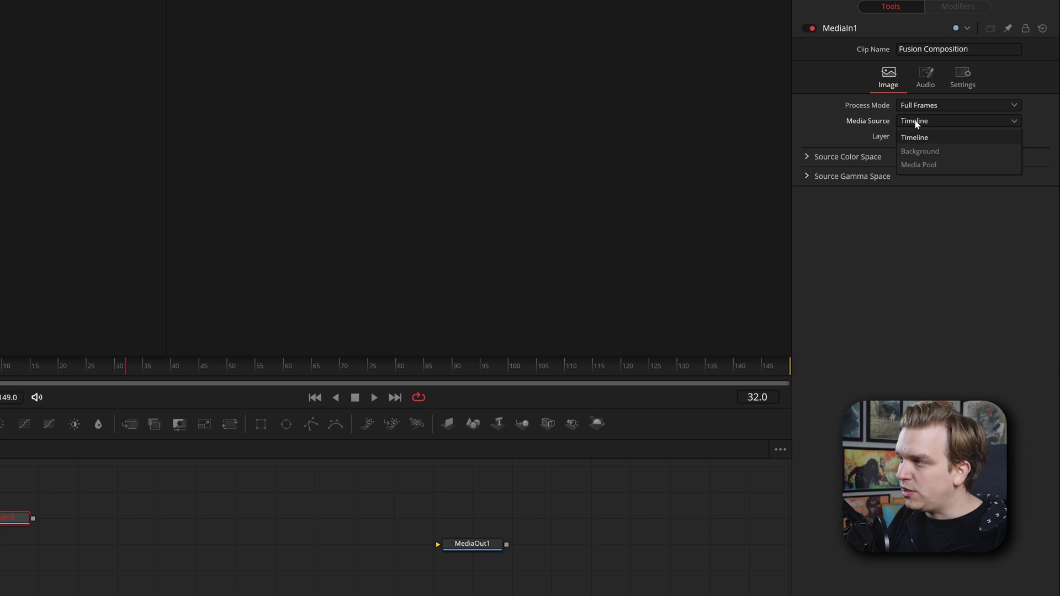
left_click(932, 153)
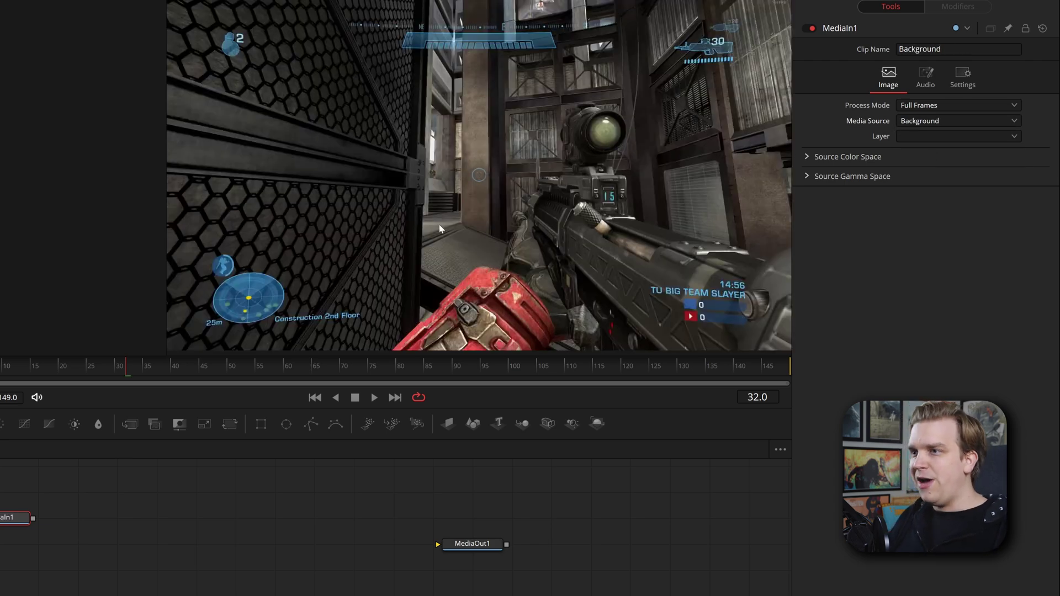
left_click_drag(440, 228, 363, 230)
mouse_move(524, 248)
left_mouse_down()
mouse_move(403, 237)
mouse_move(403, 188)
left_mouse_up()
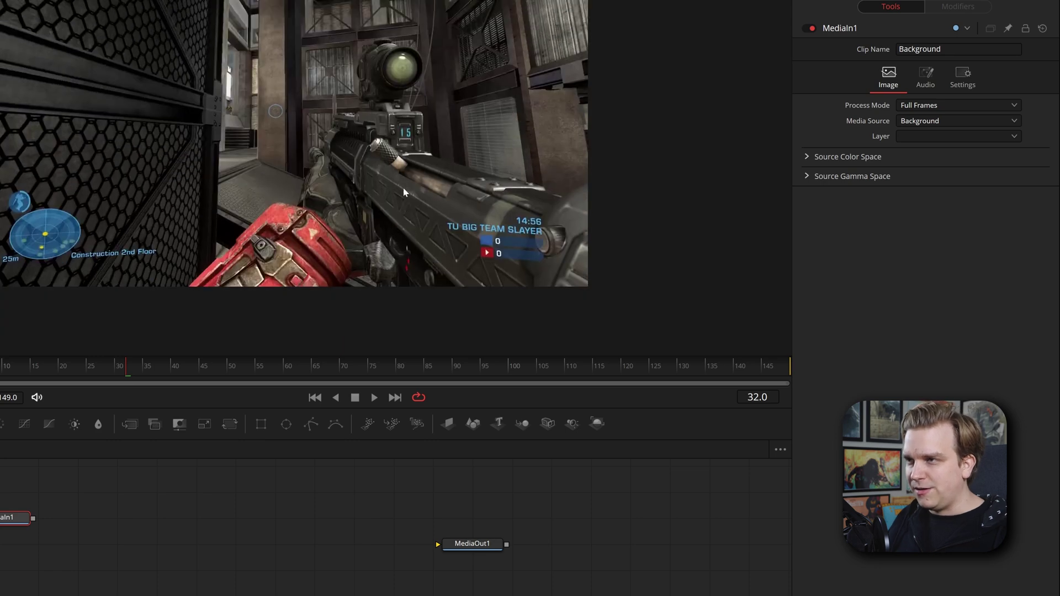
left_click(471, 588)
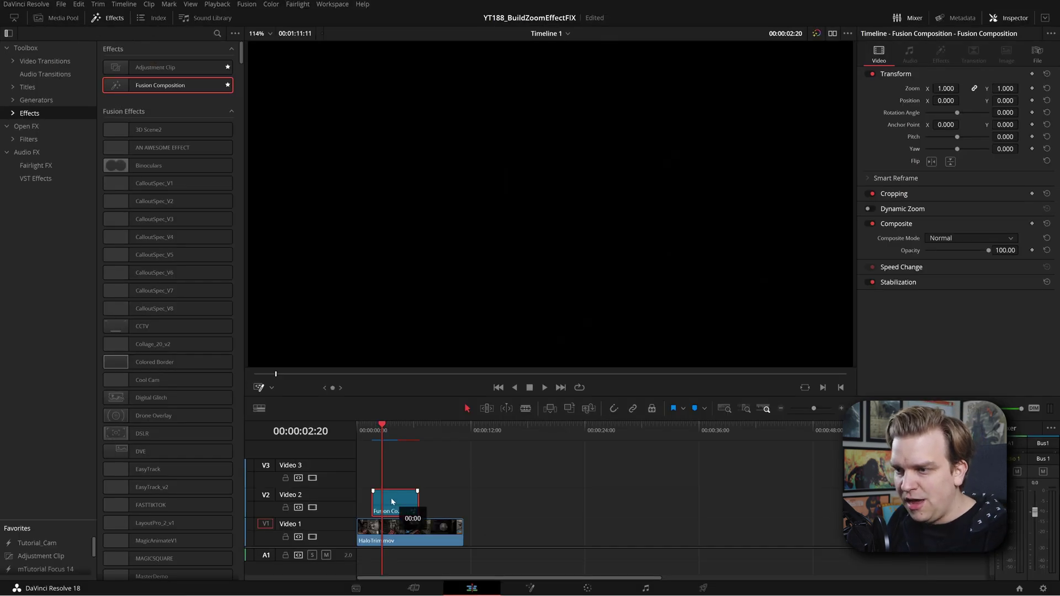
- Move the Fusion Composition to Video 3, add a Solid Color on Video 2, and disable V3
left_click_drag(393, 501, 393, 473)
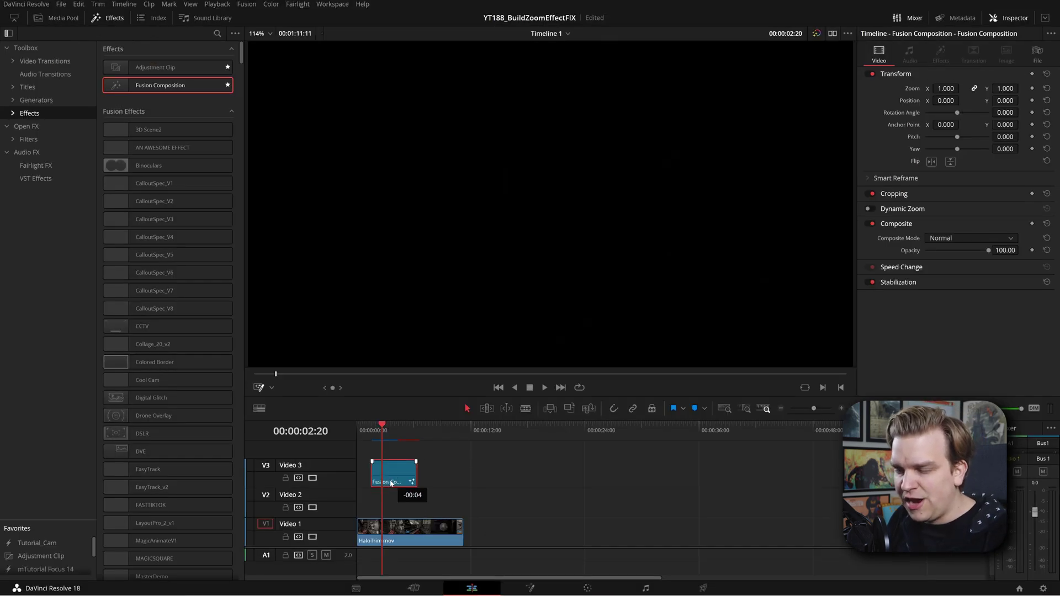
left_click(10, 101)
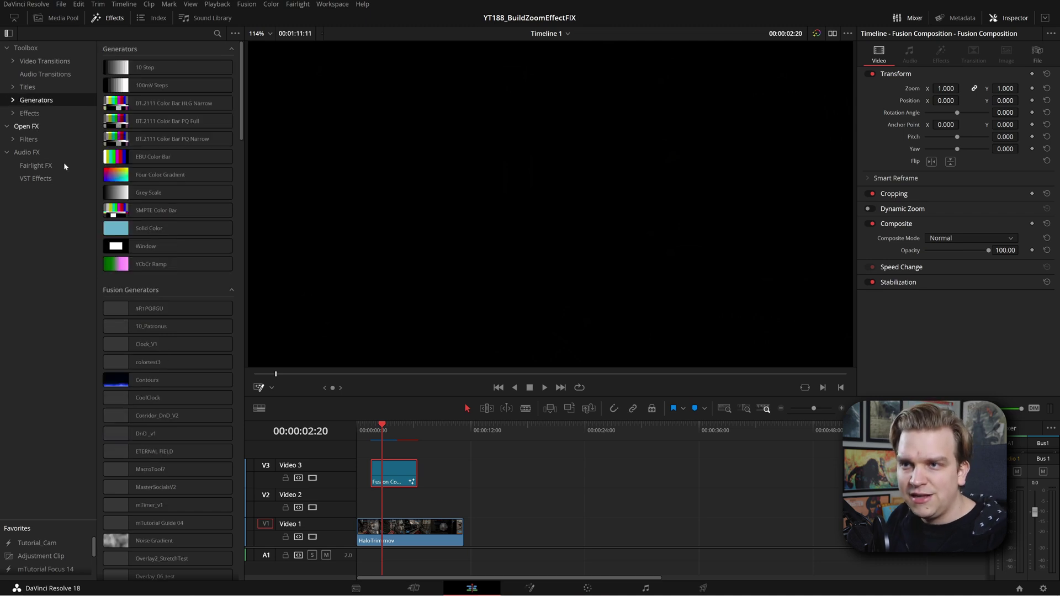
left_click_drag(150, 228, 398, 512)
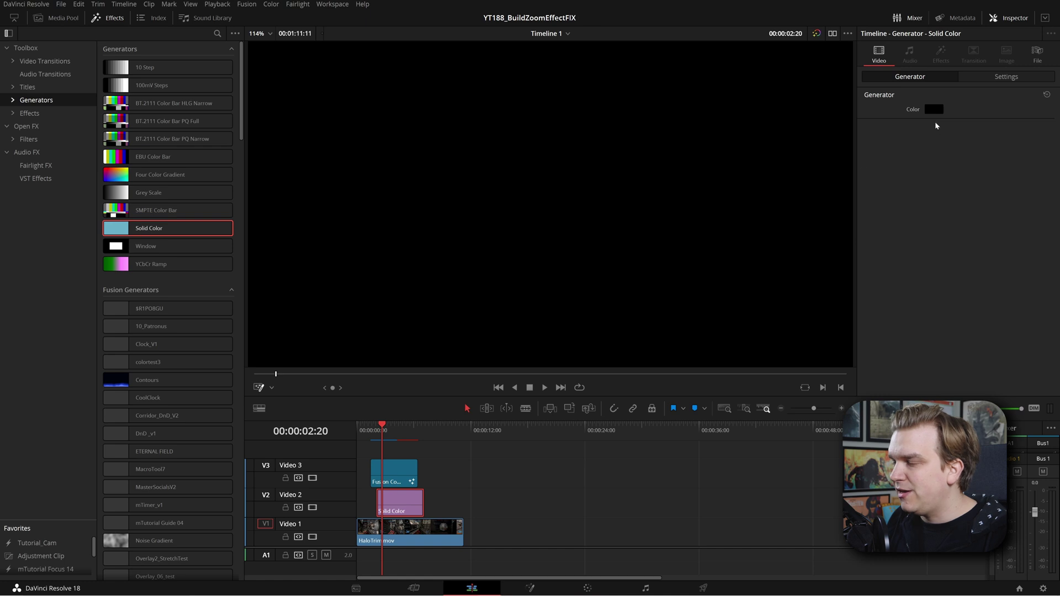
left_click(312, 478)
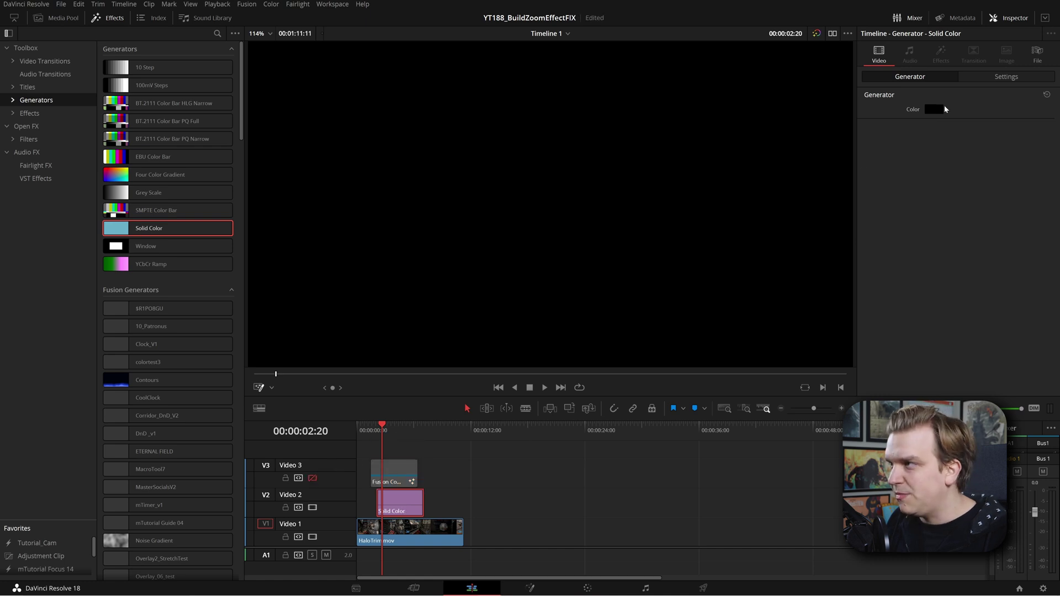
- Make the solid green and crop it from all sides into a rectangle
left_click(938, 109)
left_click(633, 256)
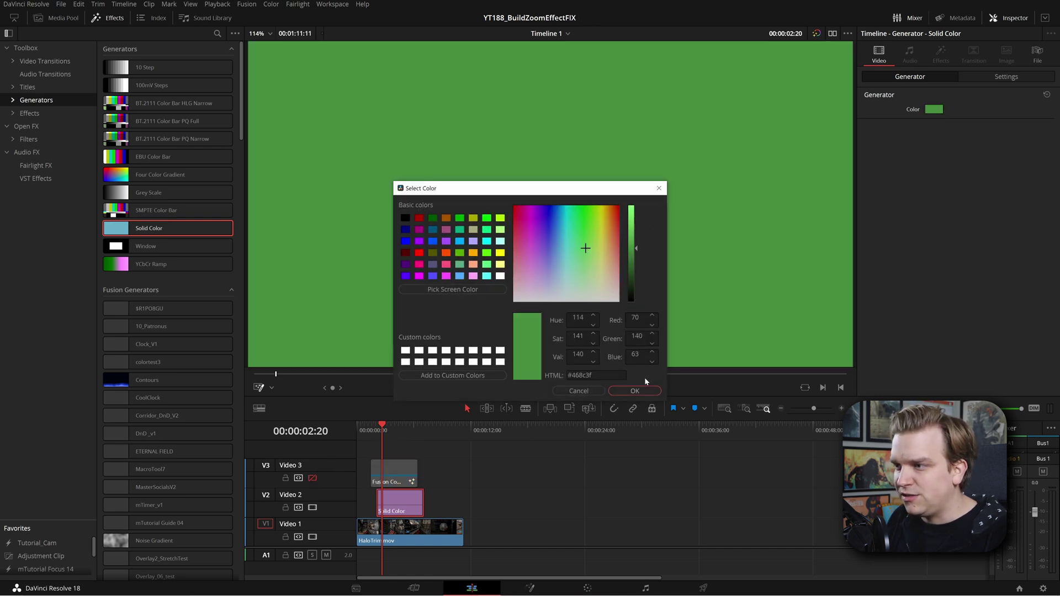
left_click(635, 390)
left_click(1002, 77)
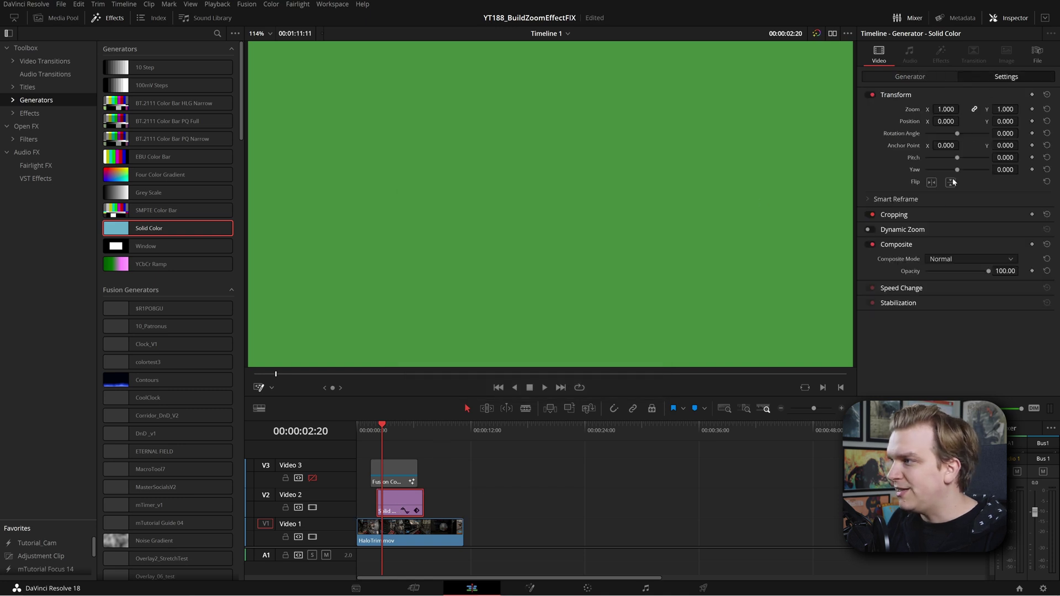
left_click(883, 214)
left_click_drag(925, 241, 942, 253)
left_click_drag(925, 229, 937, 228)
left_click_drag(925, 265, 944, 266)
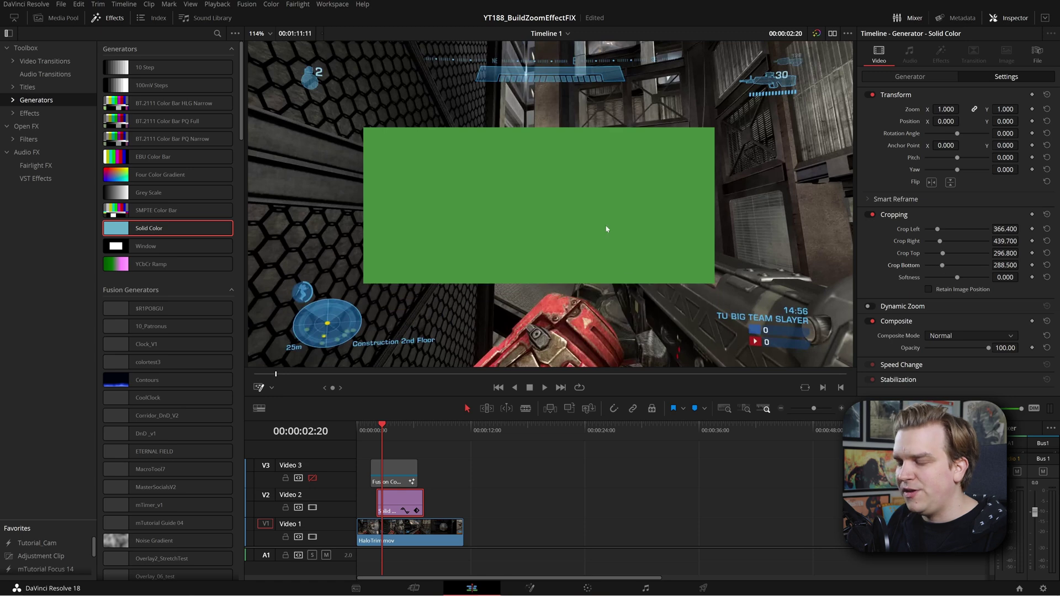
- Re-enable V3 and view MediaIn1 inside the Fusion composition before returning to Edit
left_click(312, 478)
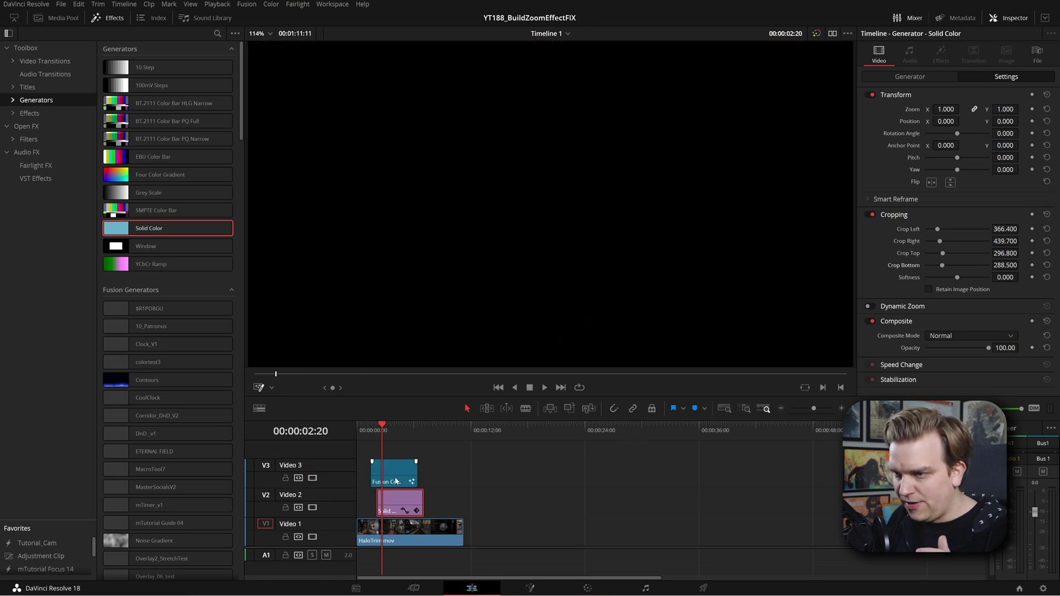
left_click(389, 473)
key("shift+5")
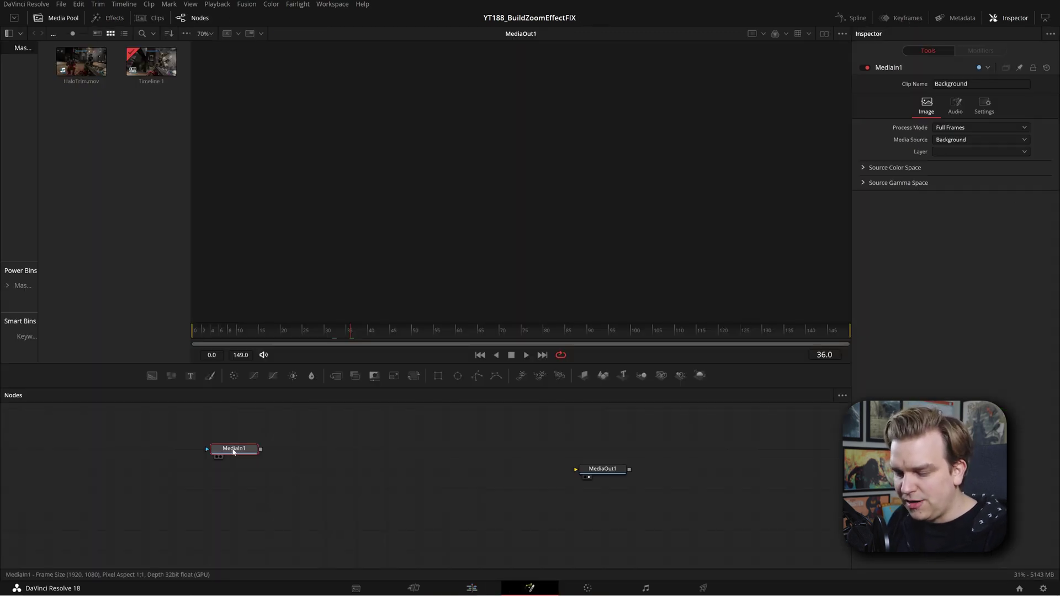
key("1")
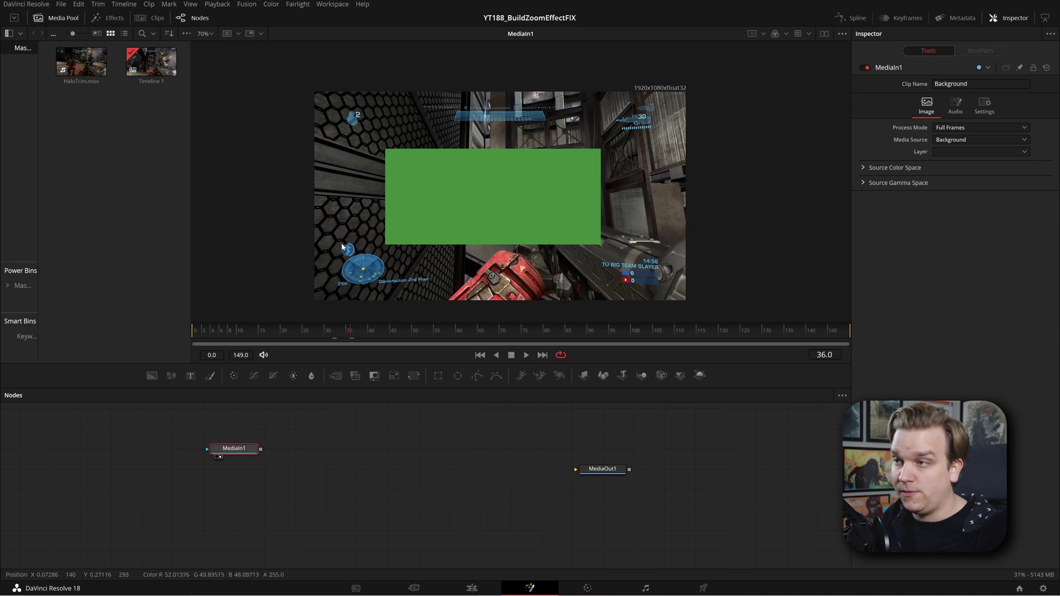
key("shift+4")
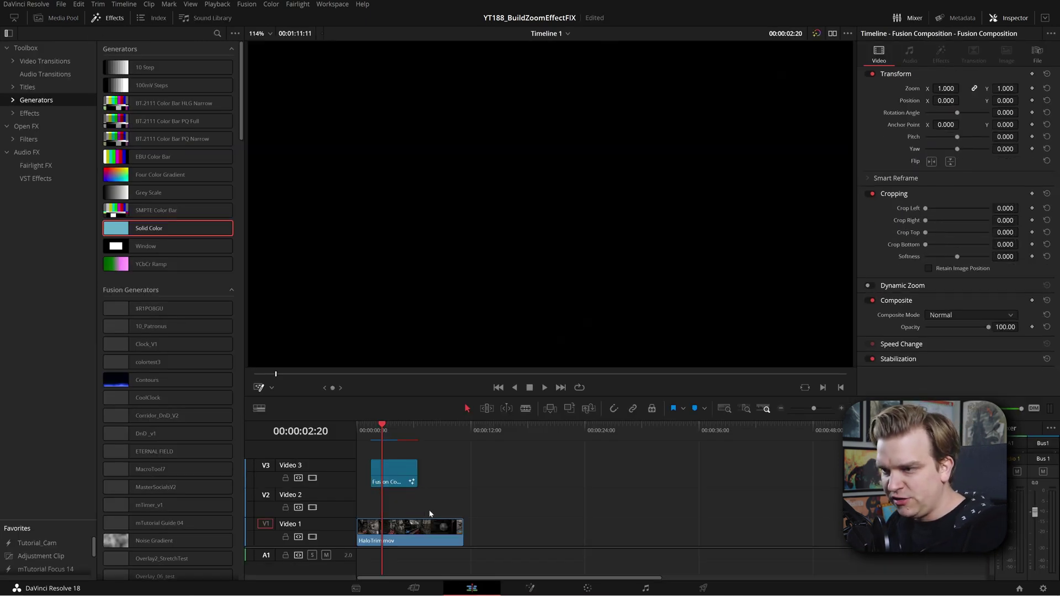
- Connect MediaIn1 to MediaOut1 and play the Edit timeline to confirm the clip shows
left_click(529, 588)
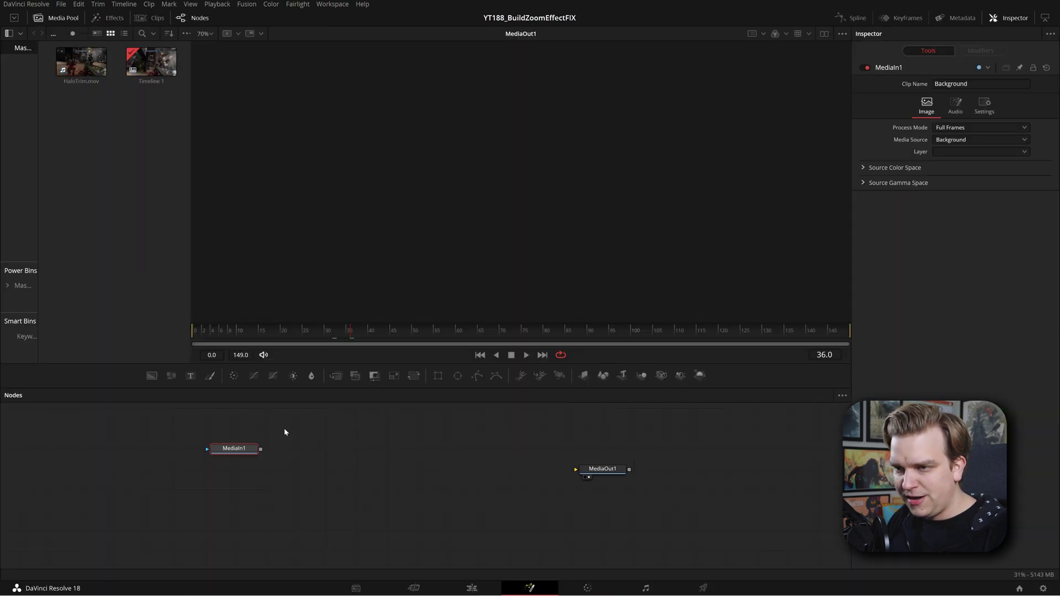
left_click_drag(263, 451, 583, 449)
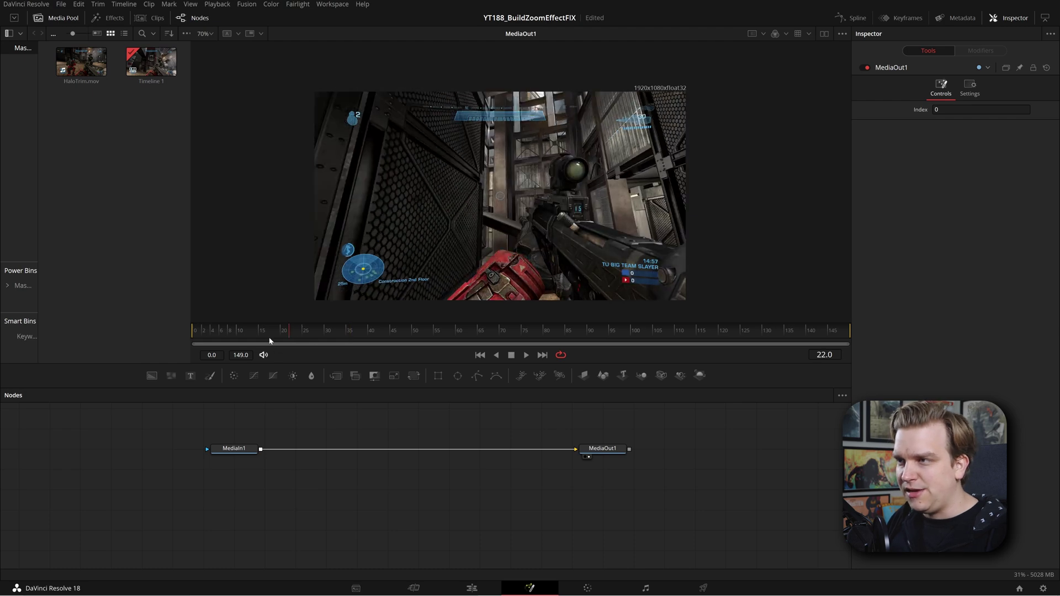
left_click(341, 331)
left_click_drag(329, 334, 264, 338)
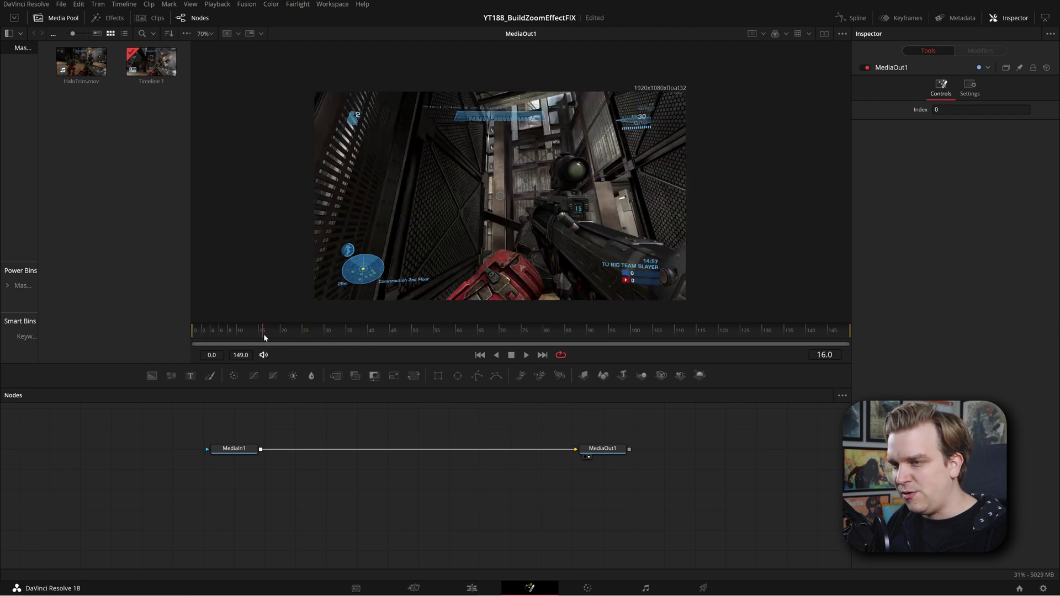
left_click(600, 450)
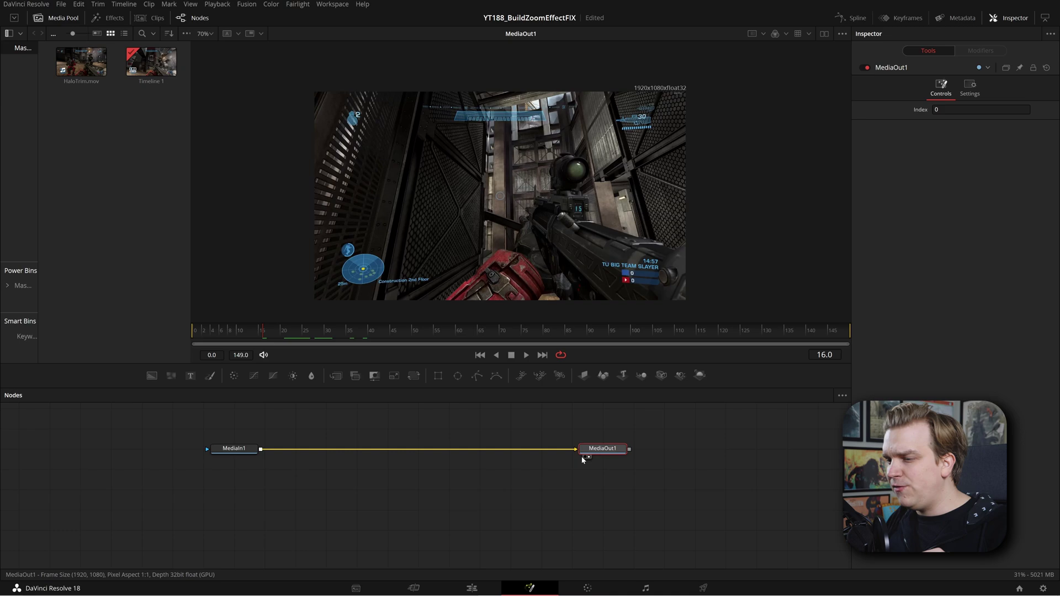
left_click(471, 589)
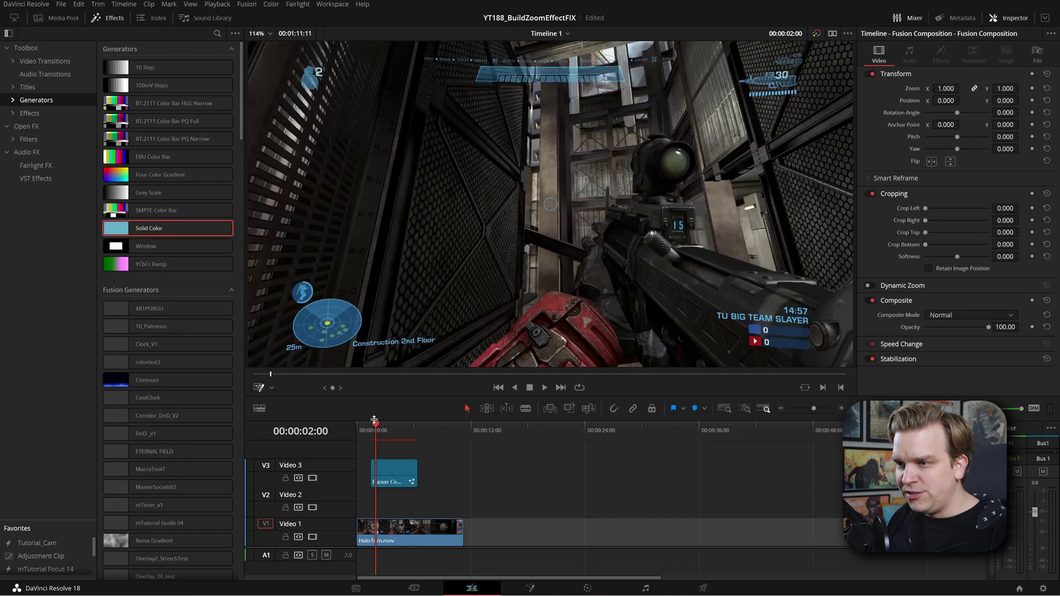
left_click_drag(374, 420, 360, 422)
key("space")
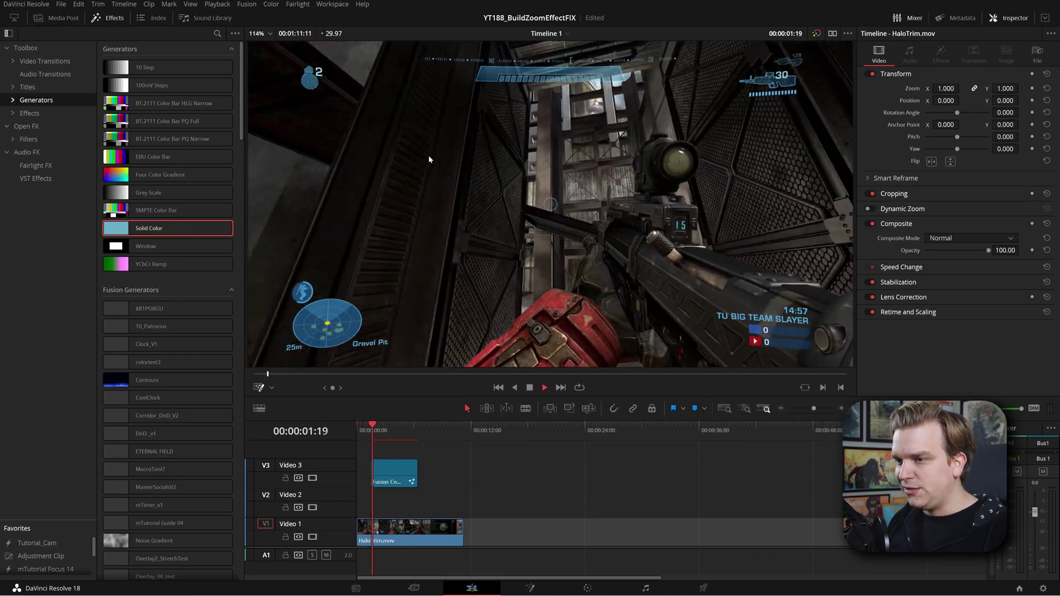
key("space")
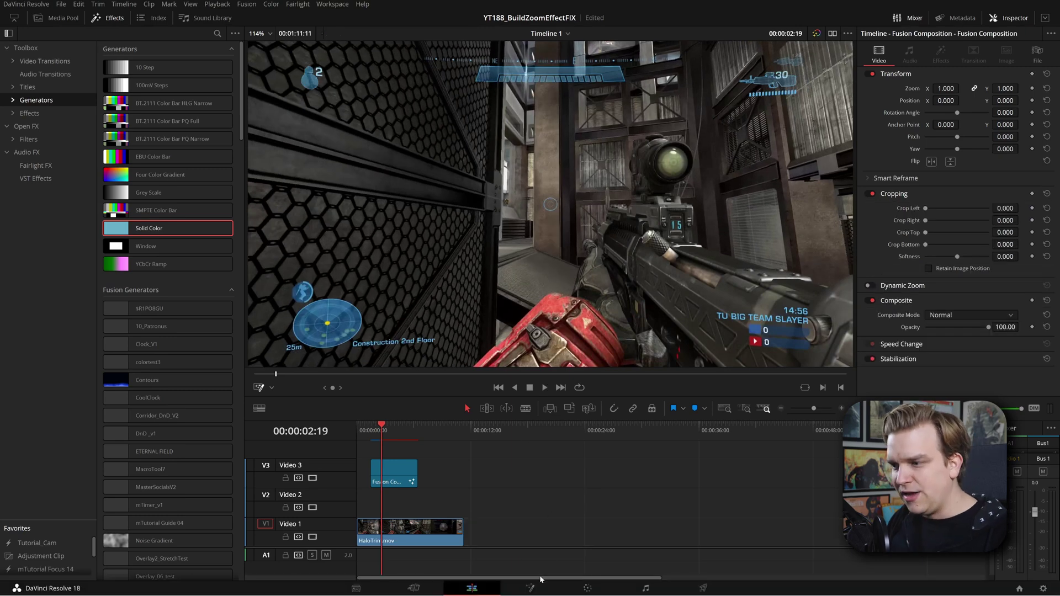
- Insert a Color Corrector after MediaIn1 with saturation set to 0
left_click(530, 588)
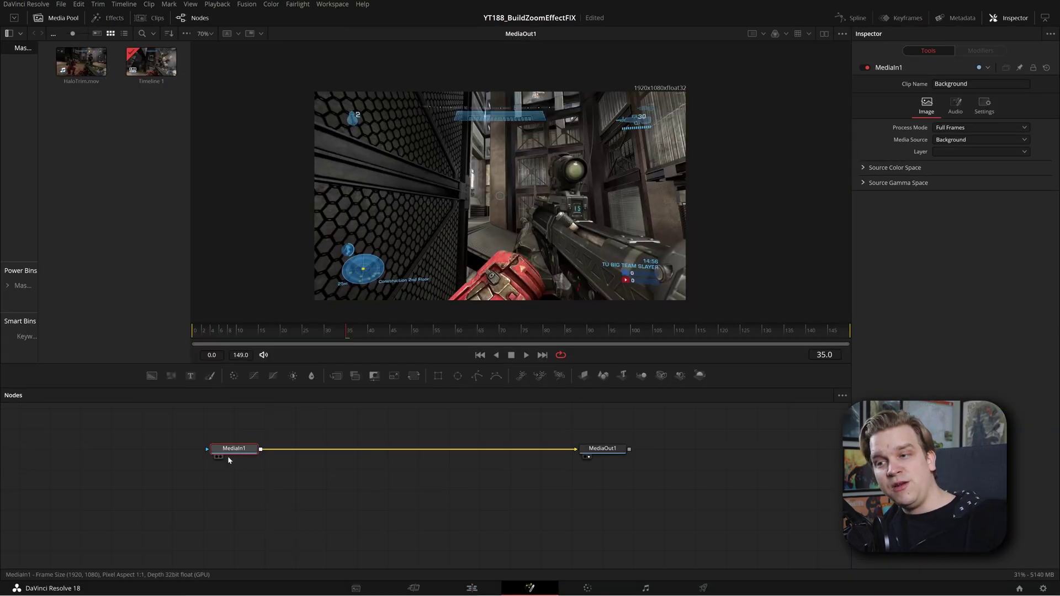
key("shift+space")
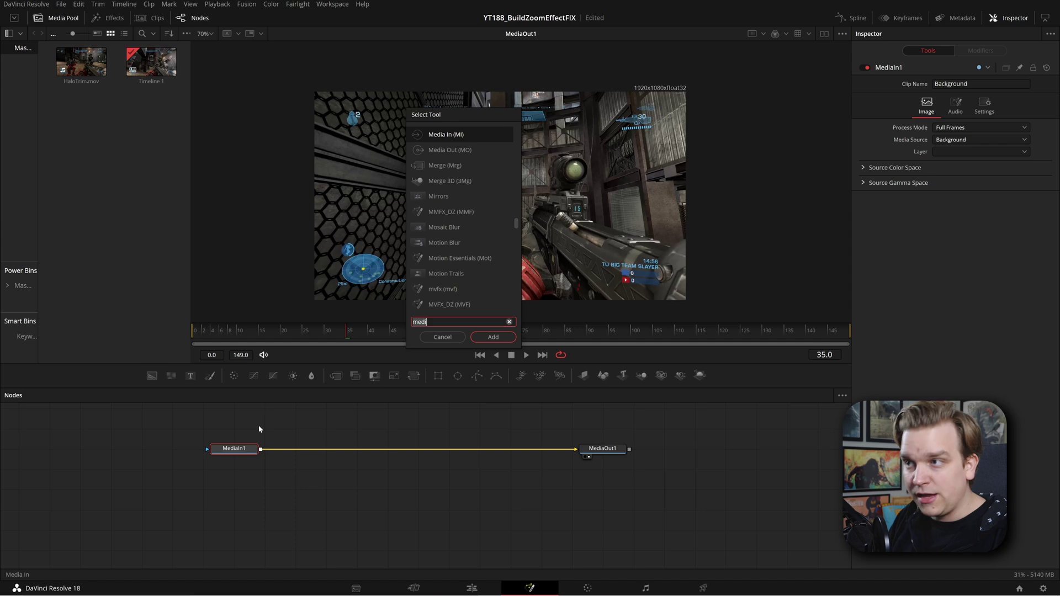
type("cc")
key("Return")
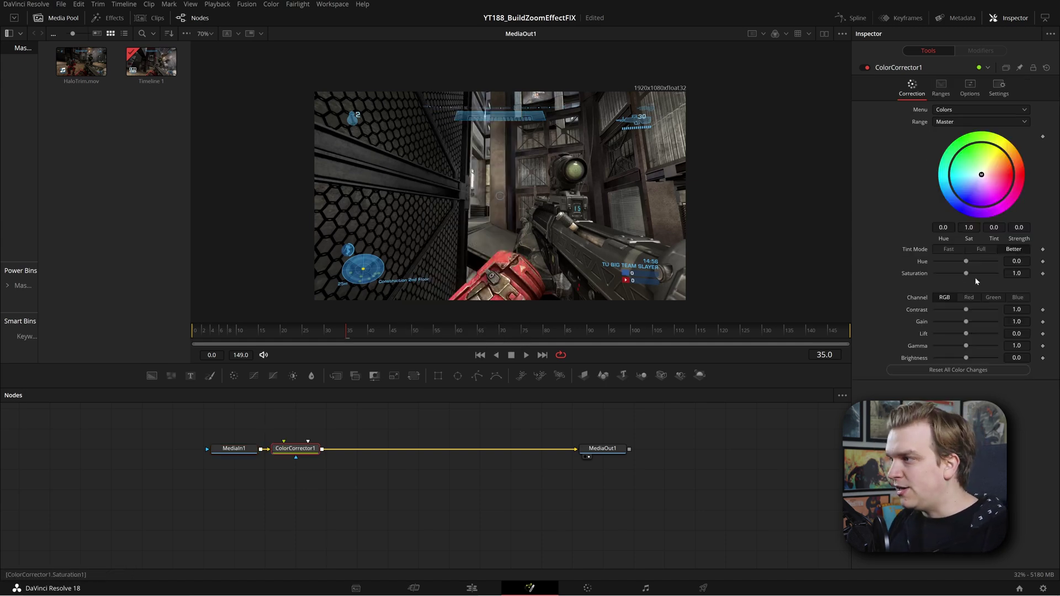
left_click_drag(966, 273, 648, 571)
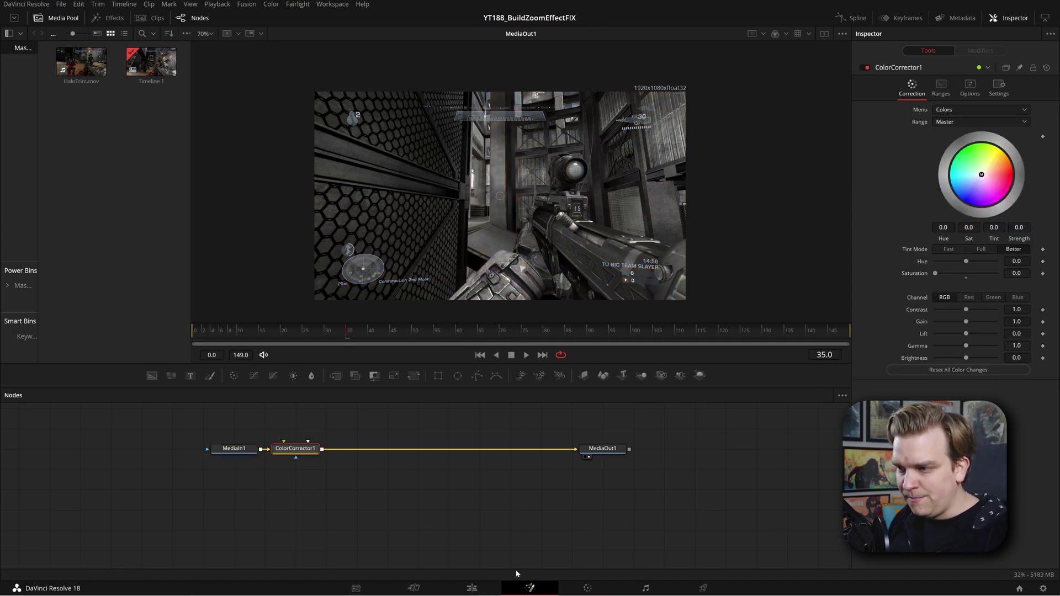
- Preview the greyscale footage on the Edit page, then delete ColorCorrector1
left_click(472, 588)
left_click(365, 437)
key("space")
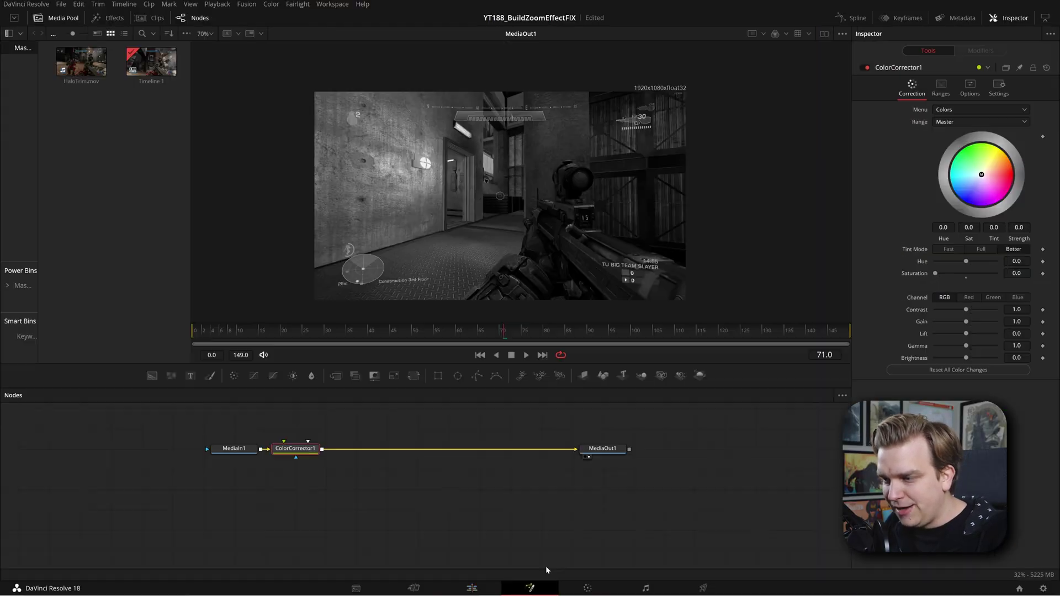
left_click(289, 451)
key("Delete")
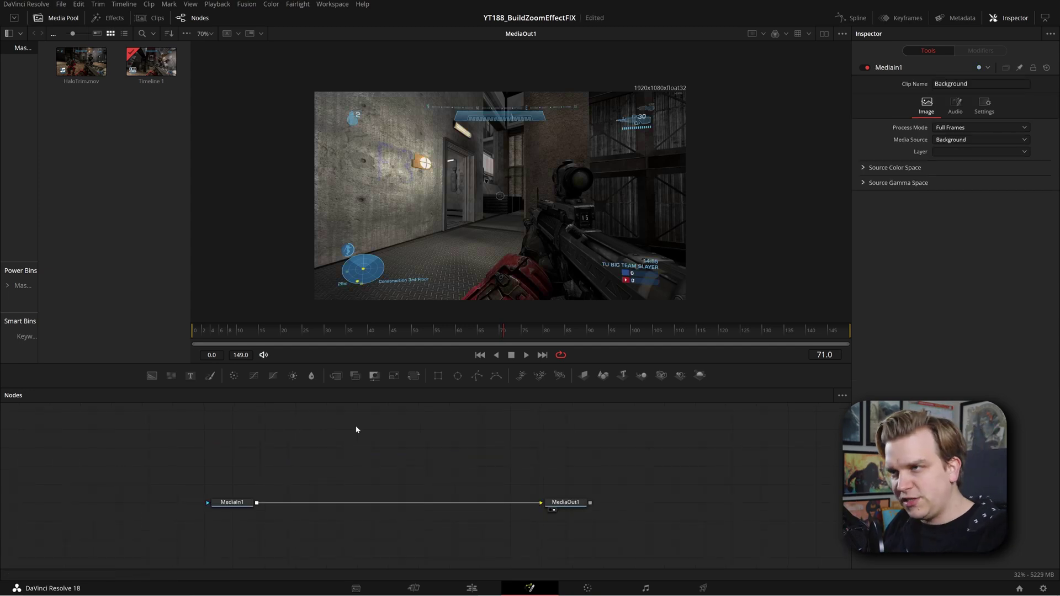
- Add an sRender1 node and show its output in the viewer
scroll(420, 254, "up", 1)
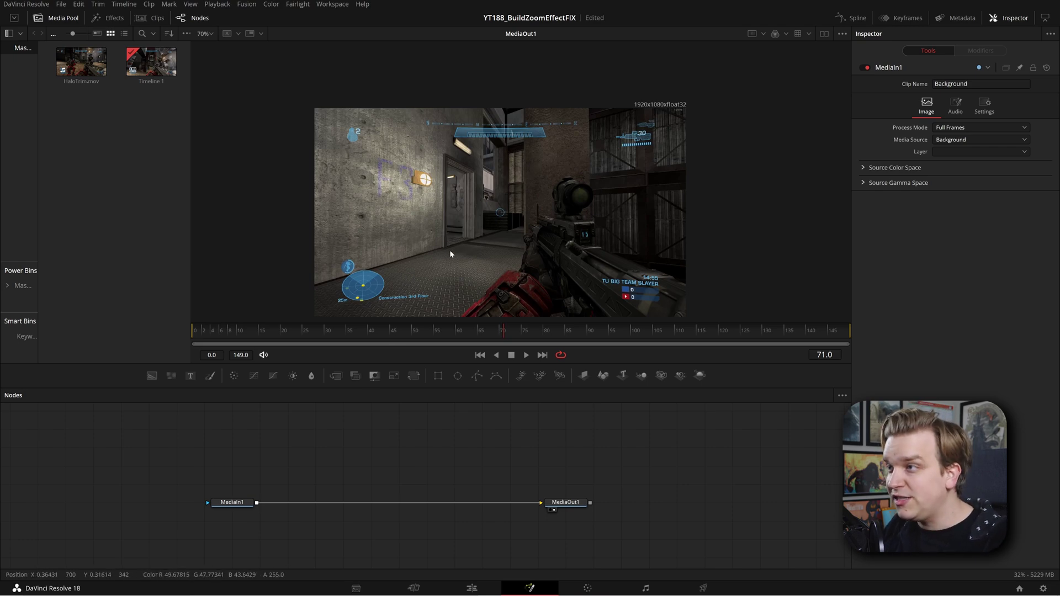
scroll(455, 248, "up", 3)
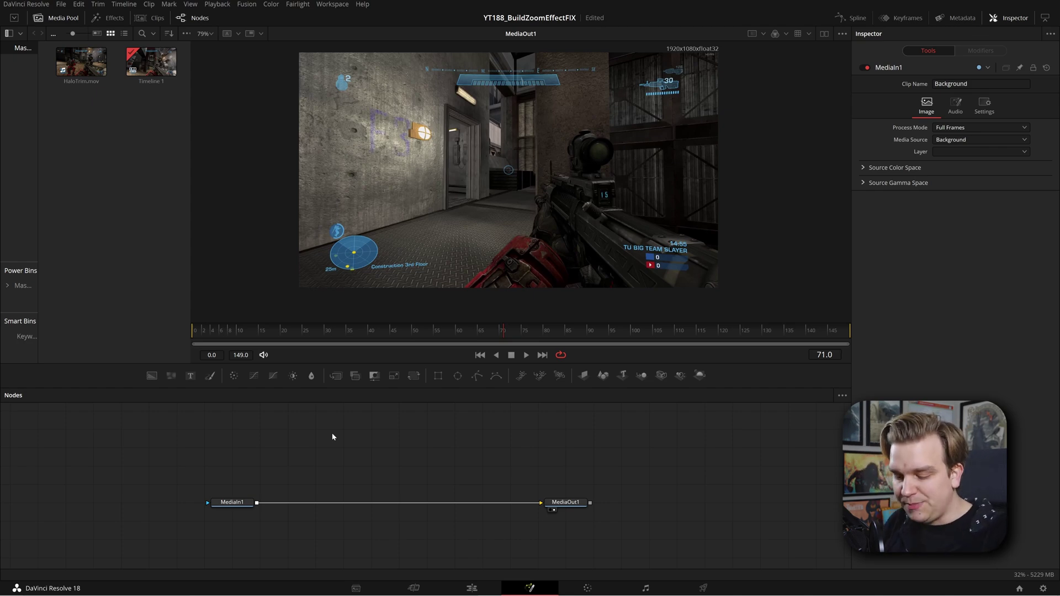
key("shift+space")
type("sren")
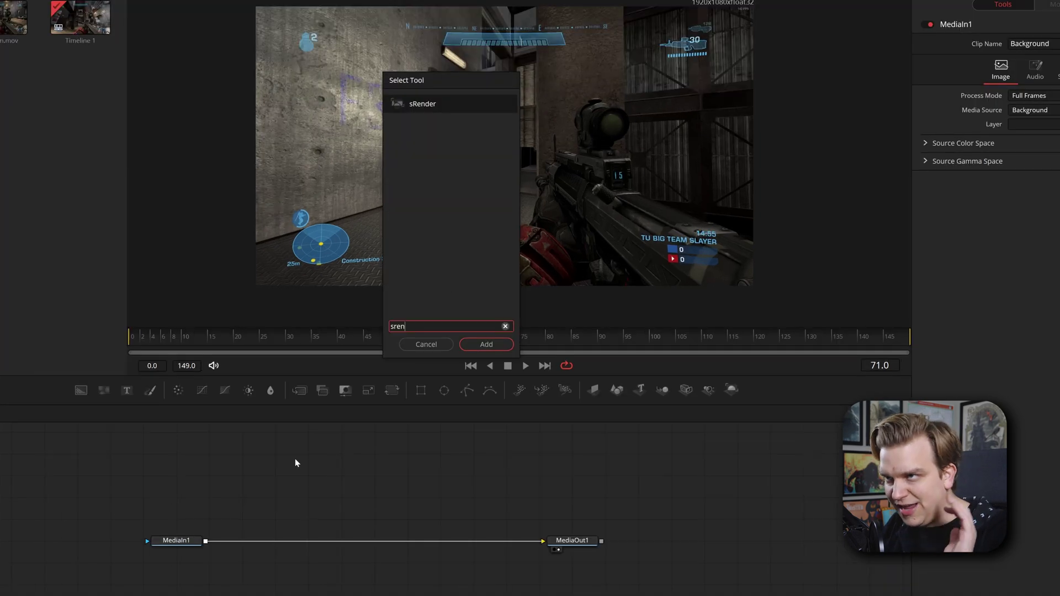
key("Return")
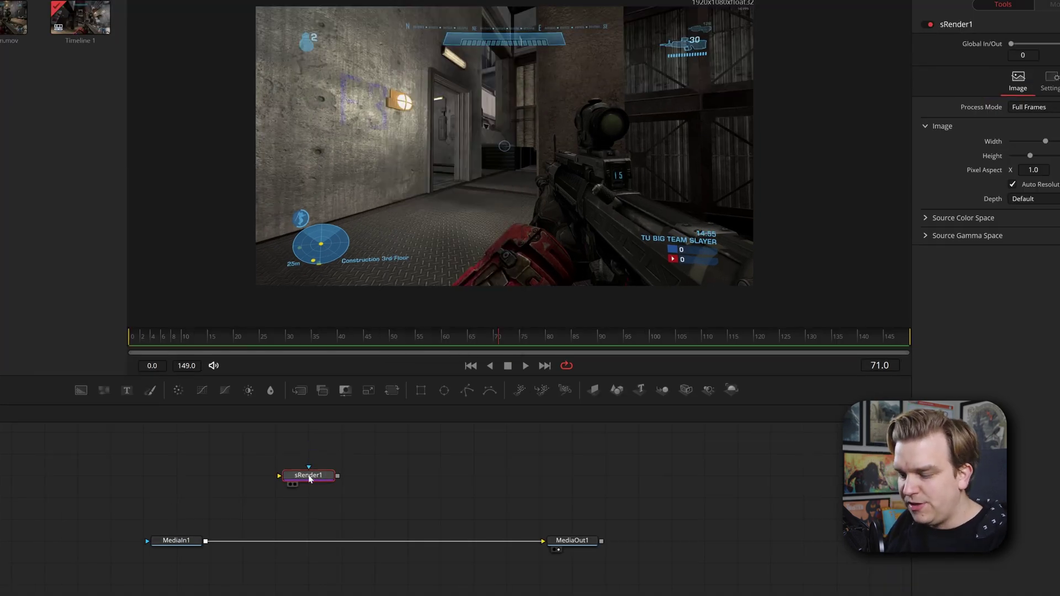
key("1")
left_click(377, 481)
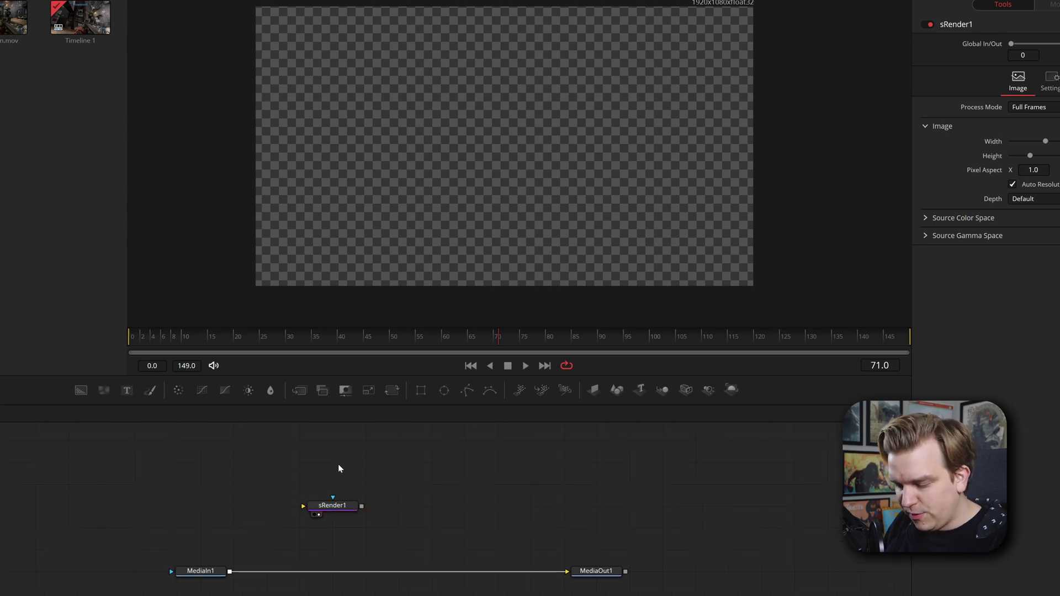
- Add an sRectangle1 shape node and connect it into sRender1
key("shift+space")
type("srec")
key("Return")
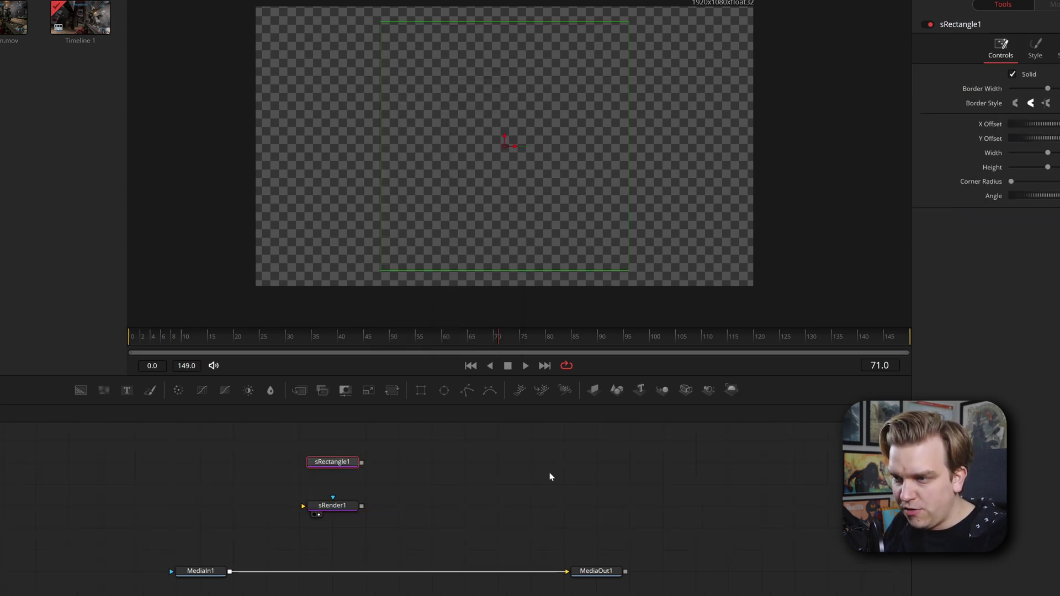
left_click_drag(362, 464, 332, 504)
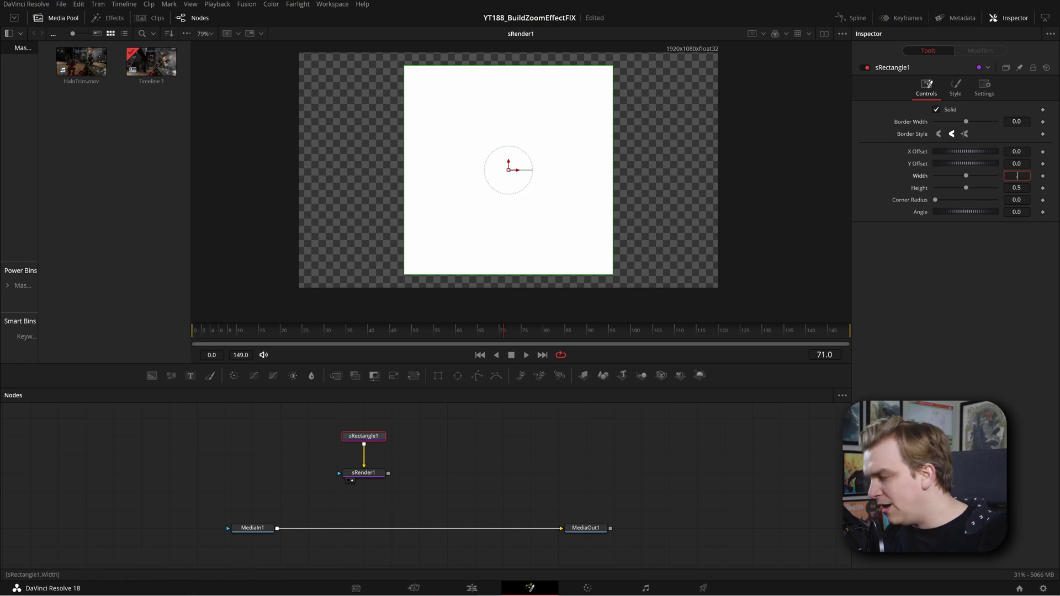
- Set sRectangle1's width and height to 0.2 after first trying 0.3
type("0.3")
key("Tab")
type("0.3")
key("Tab")
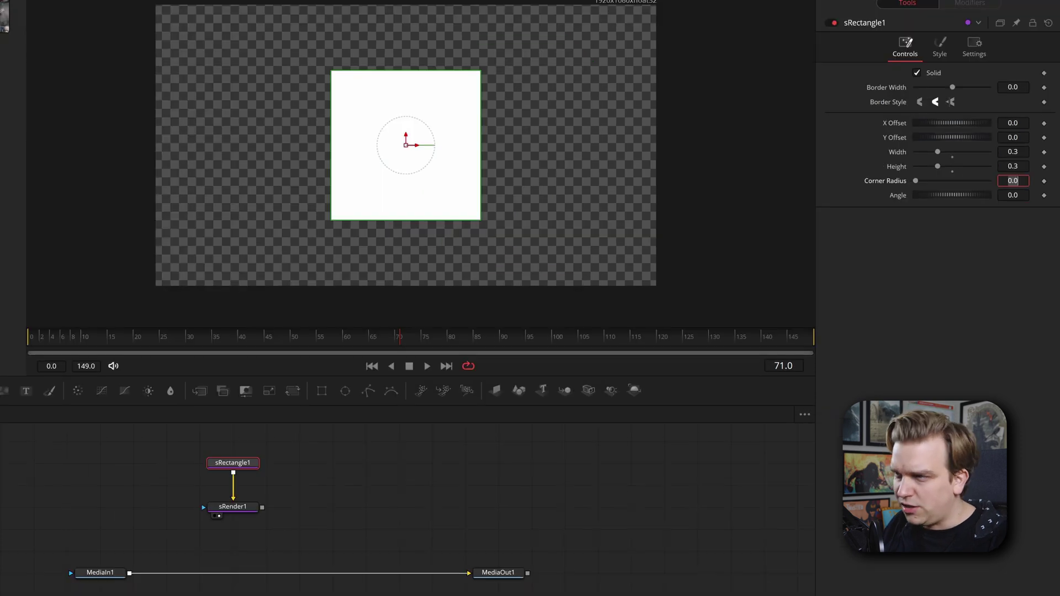
key("shift+Tab")
key("shift+Tab")
type("0.2")
key("Tab")
type("0.2")
key("Tab")
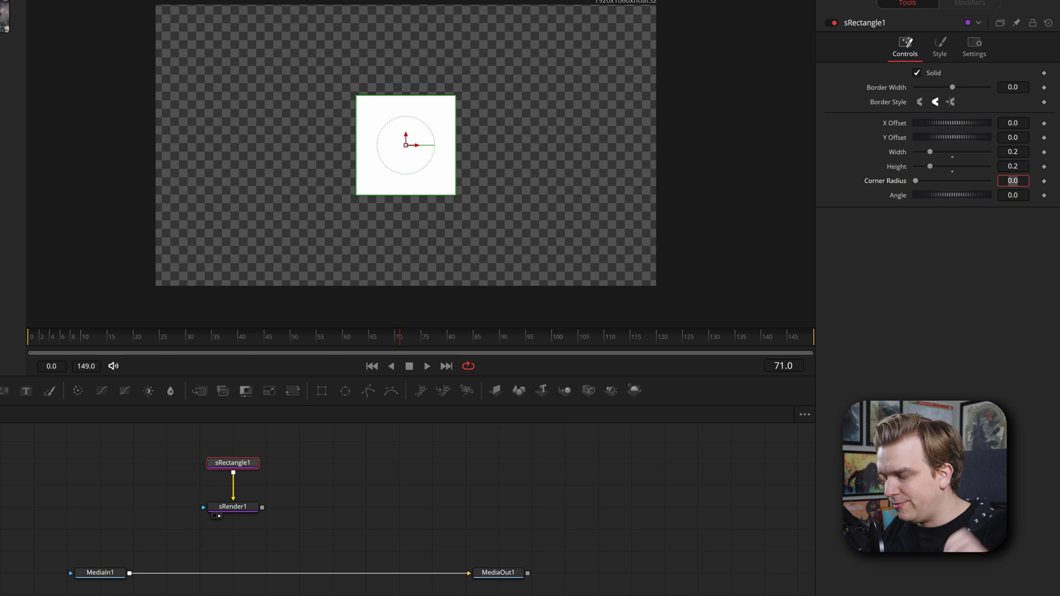
left_click_drag(222, 552, 361, 546)
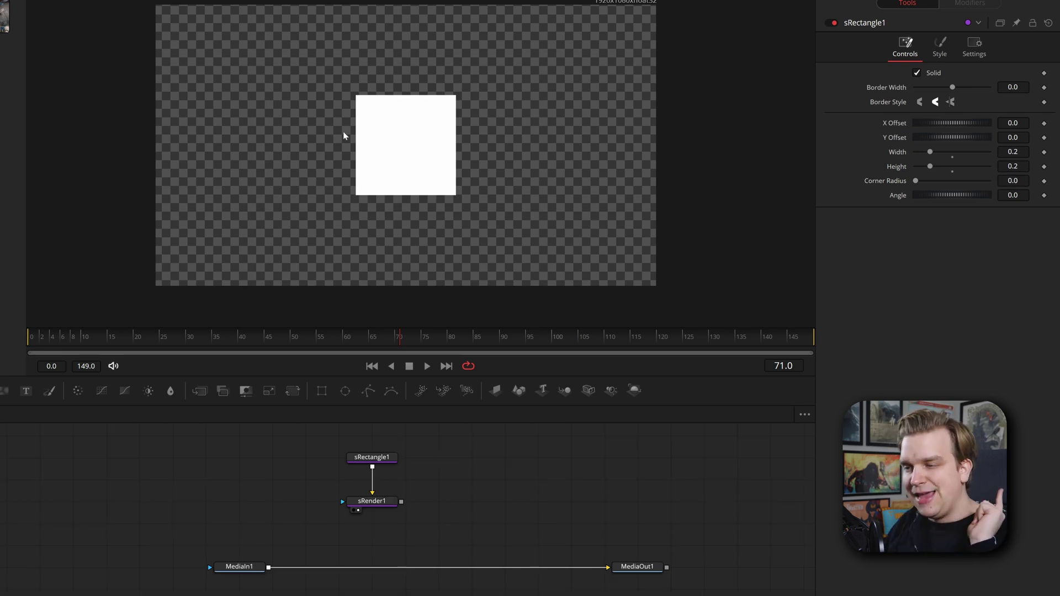
left_click(236, 566)
- Insert a Transform1 node after MediaIn1 and enlarge the footage with its size
key("shift+space")
type("srec")
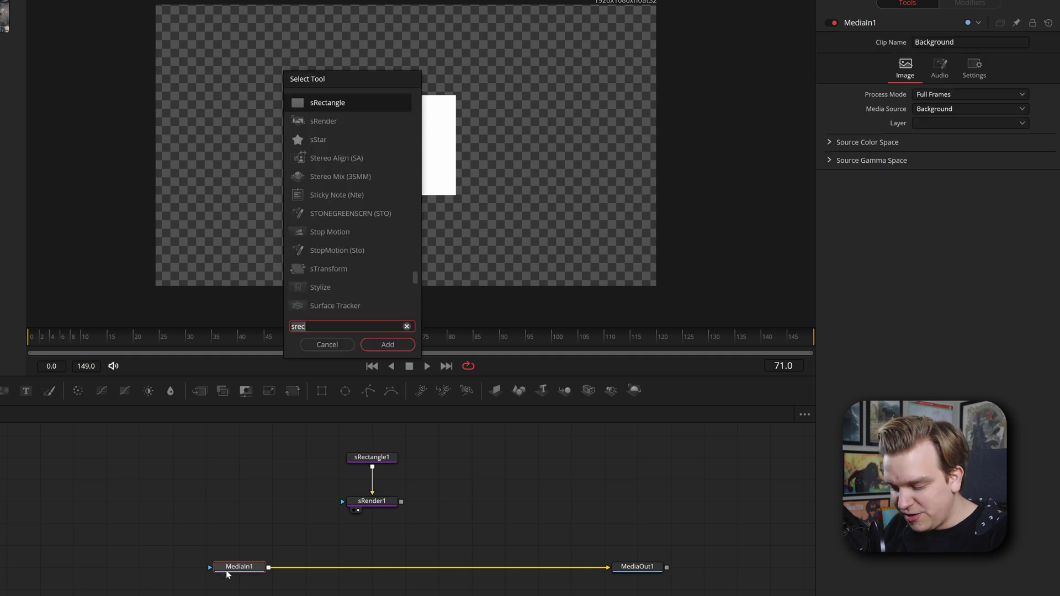
type("xf")
key("Return")
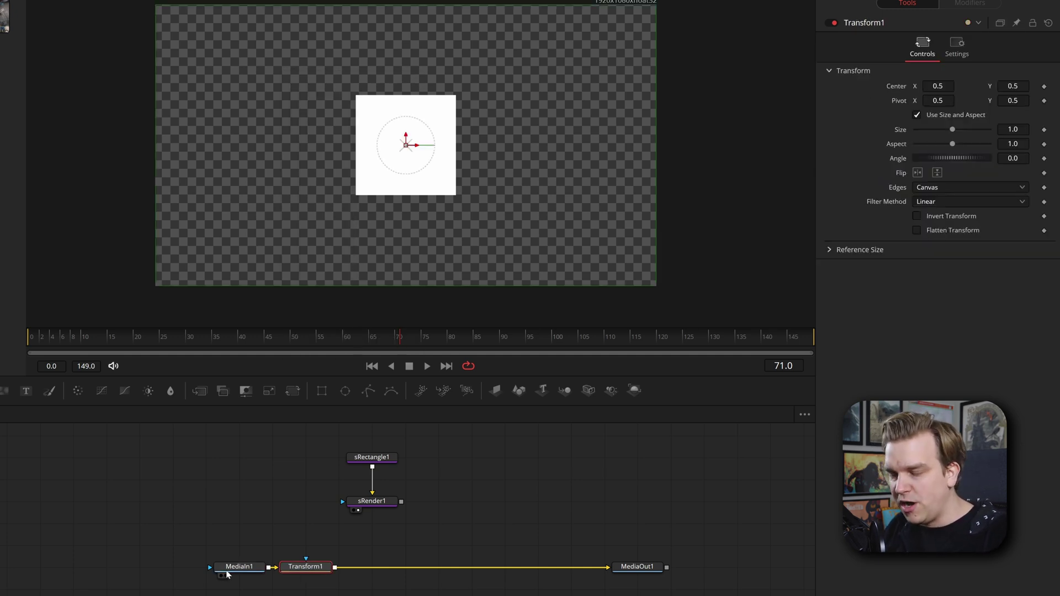
key("1")
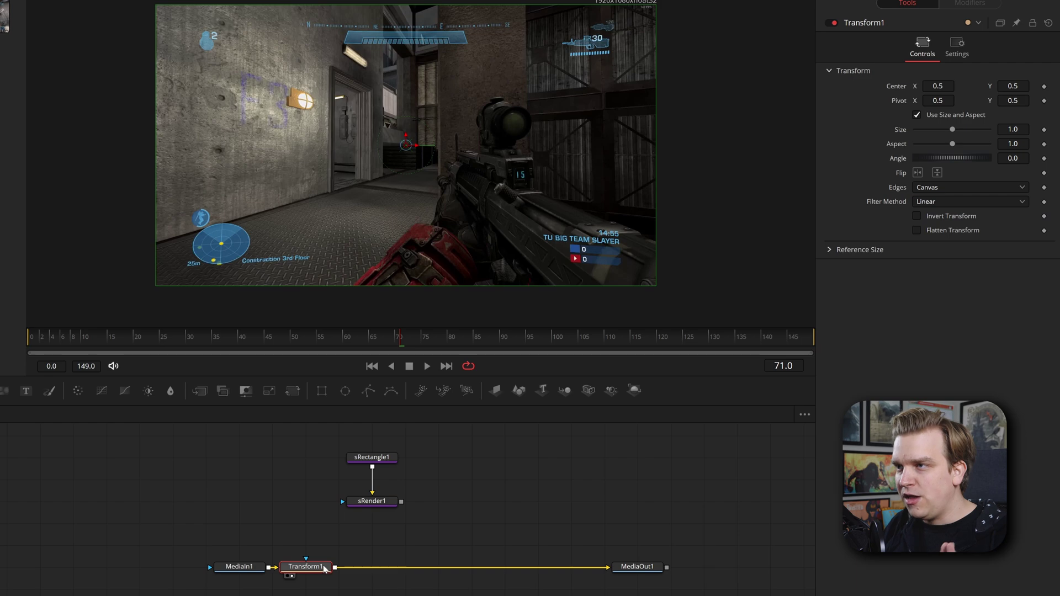
left_click_drag(529, 203, 526, 220)
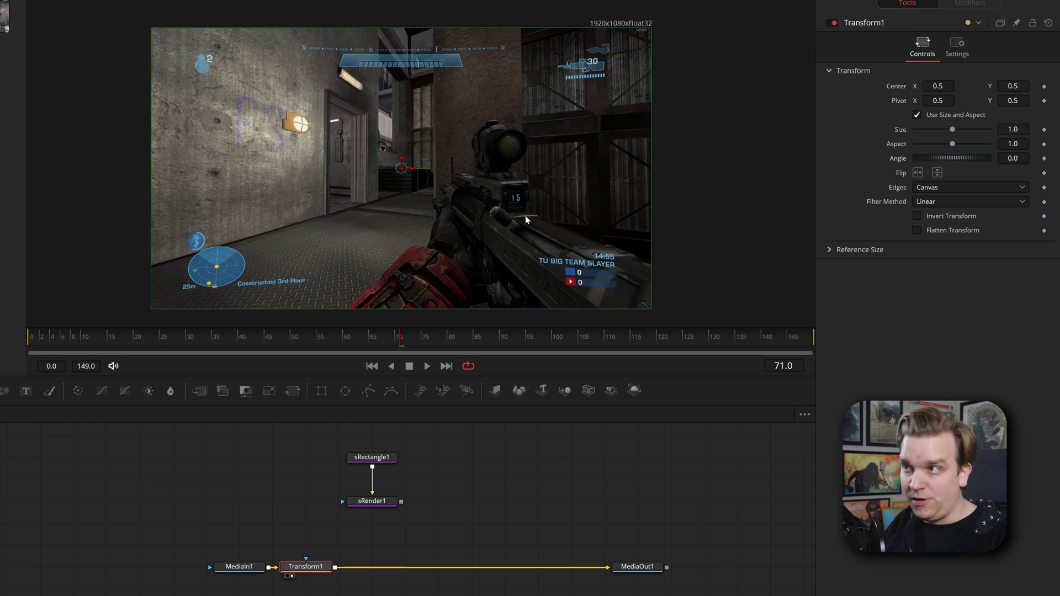
left_click_drag(952, 129, 953, 129)
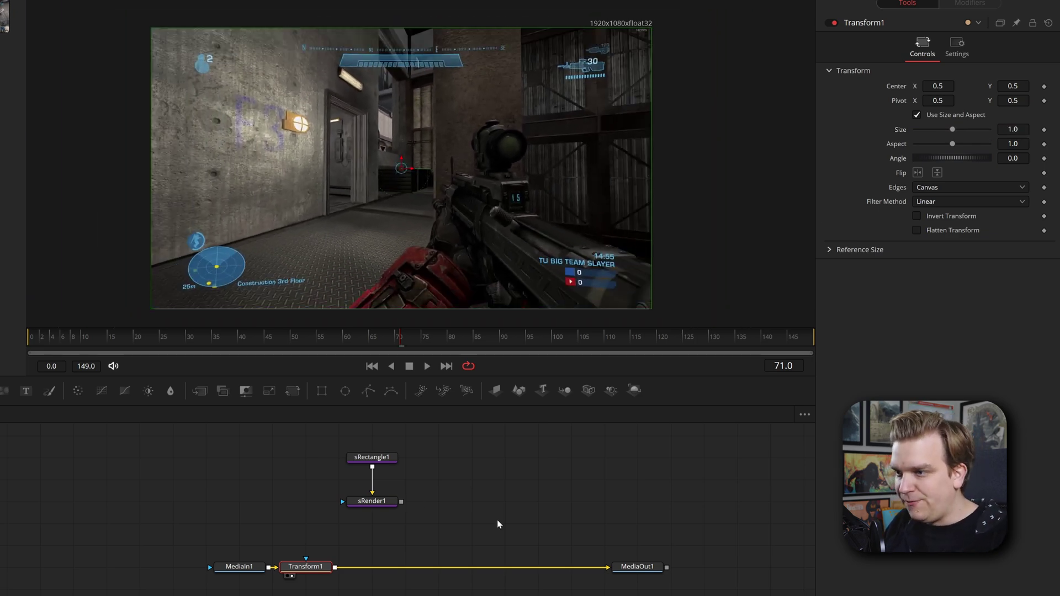
- Connect sRender1 as Transform1's mask and set the size to about 1.576
left_click(380, 504)
key("1")
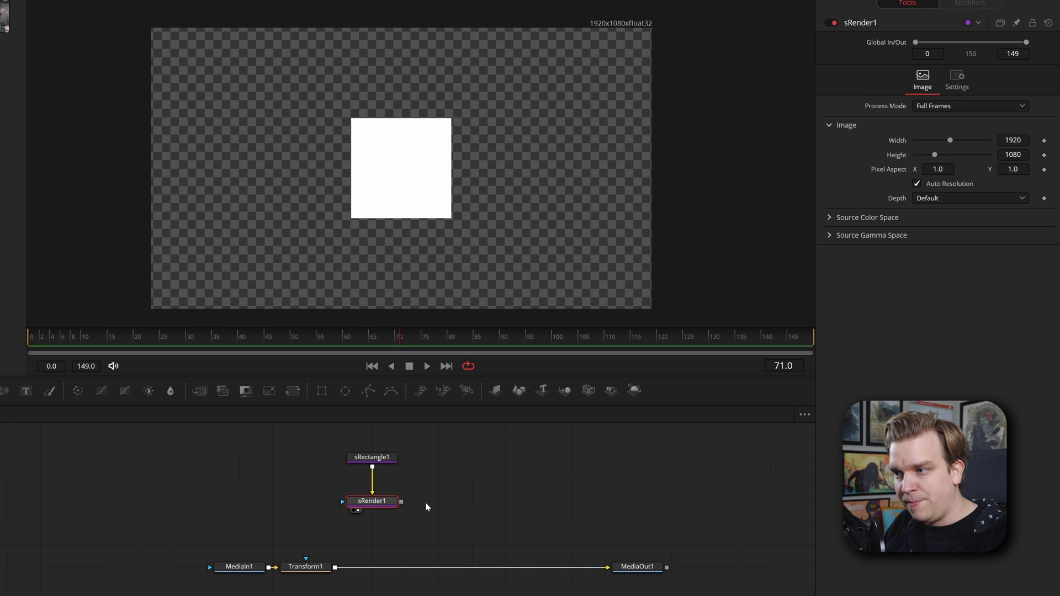
left_click_drag(402, 502, 307, 561)
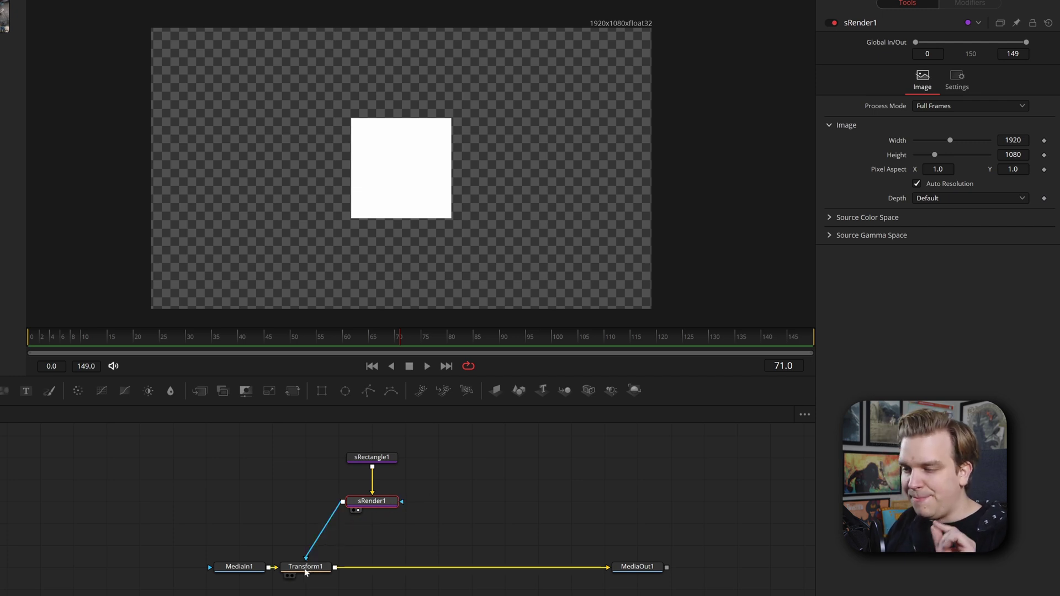
left_click(307, 567)
key("1")
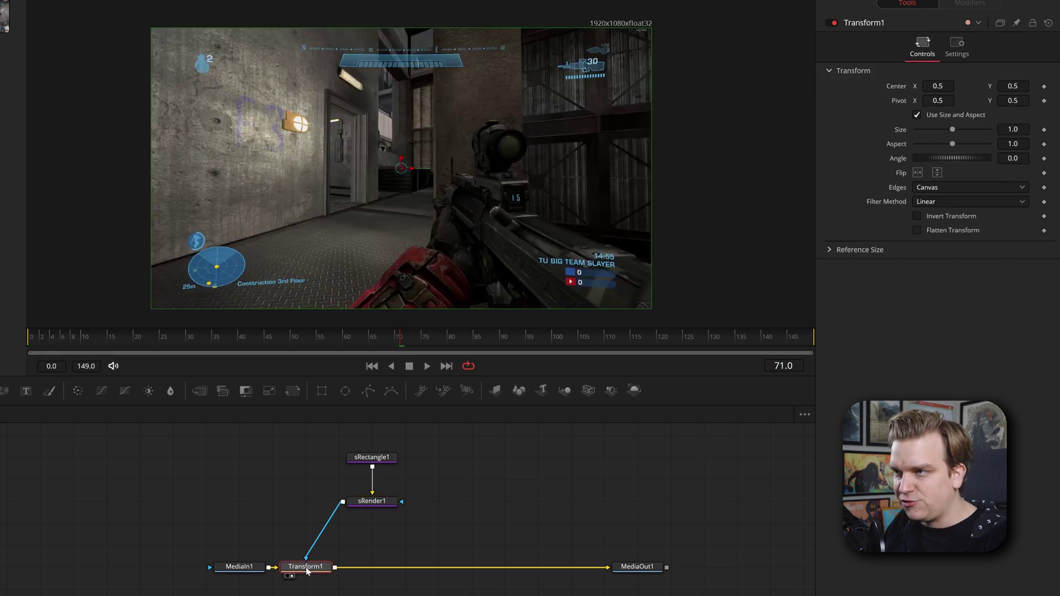
left_click_drag(1013, 129, 1021, 157)
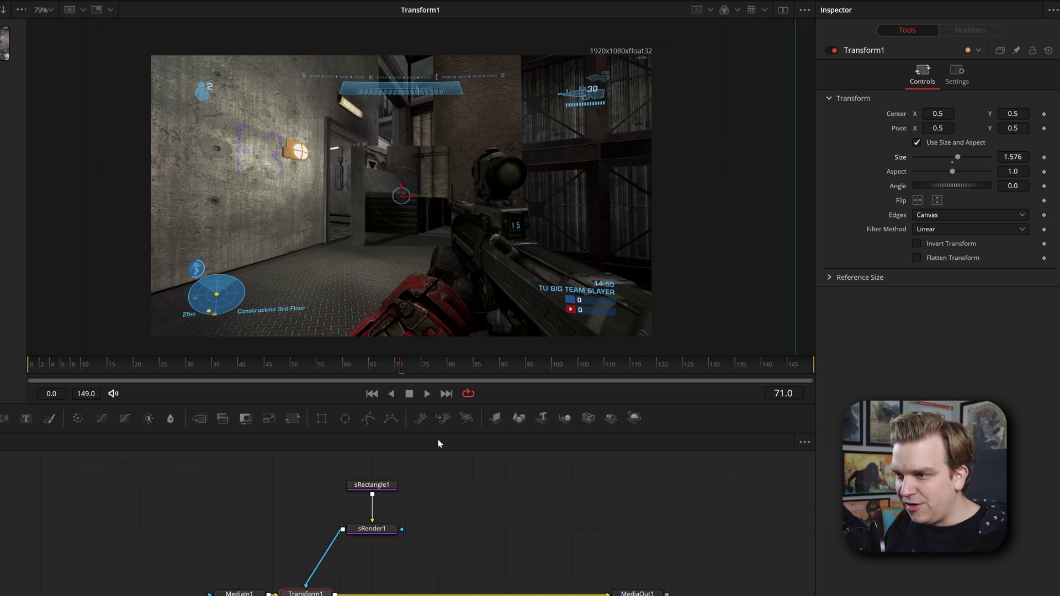
left_click(363, 531)
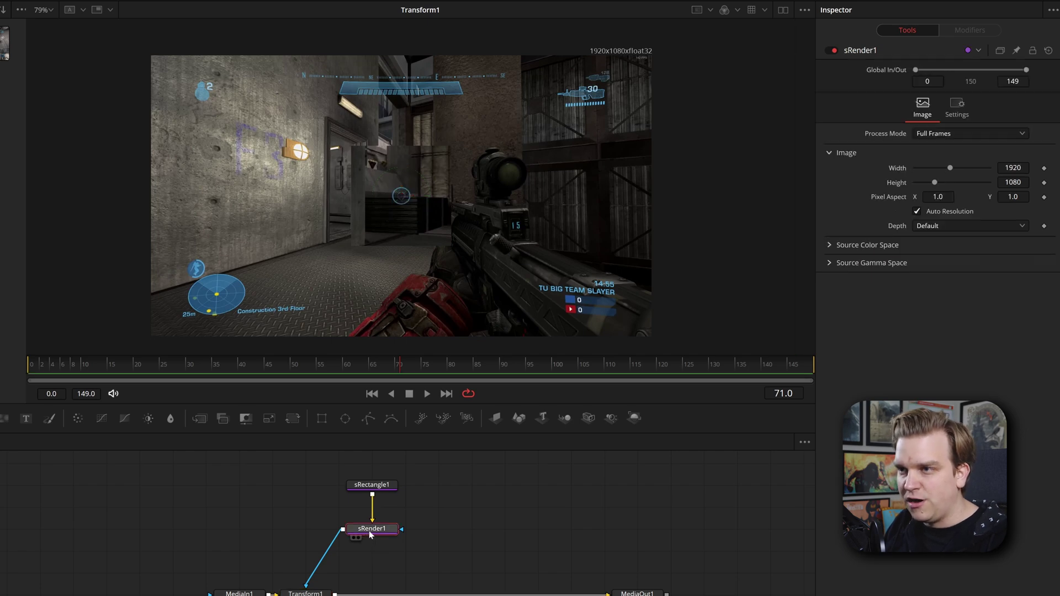
- Split into two viewers, widen the left one, and test-move then reset the rectangle
left_click(784, 10)
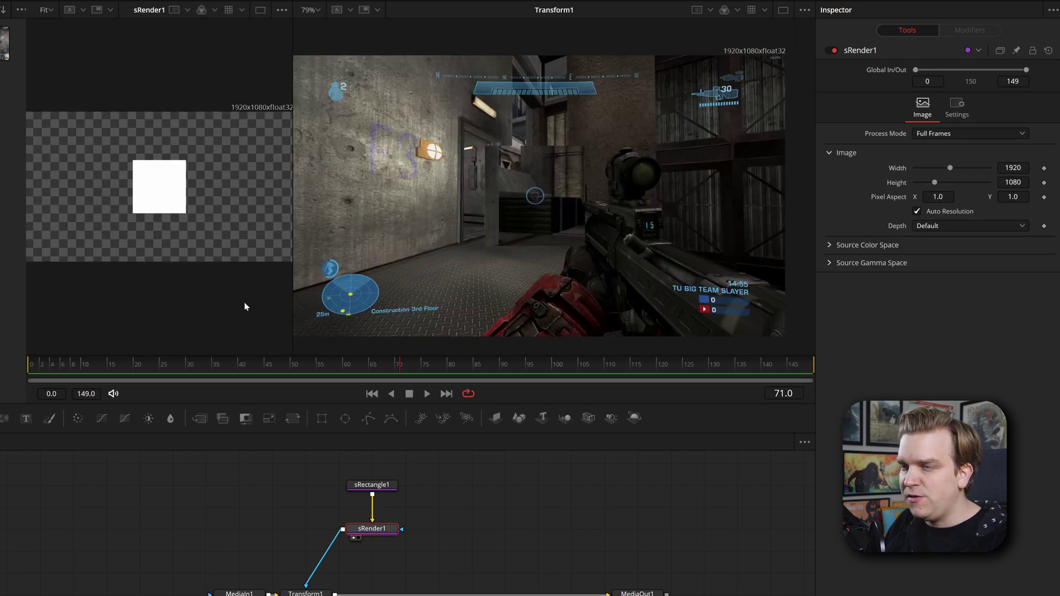
left_click_drag(292, 287, 441, 287)
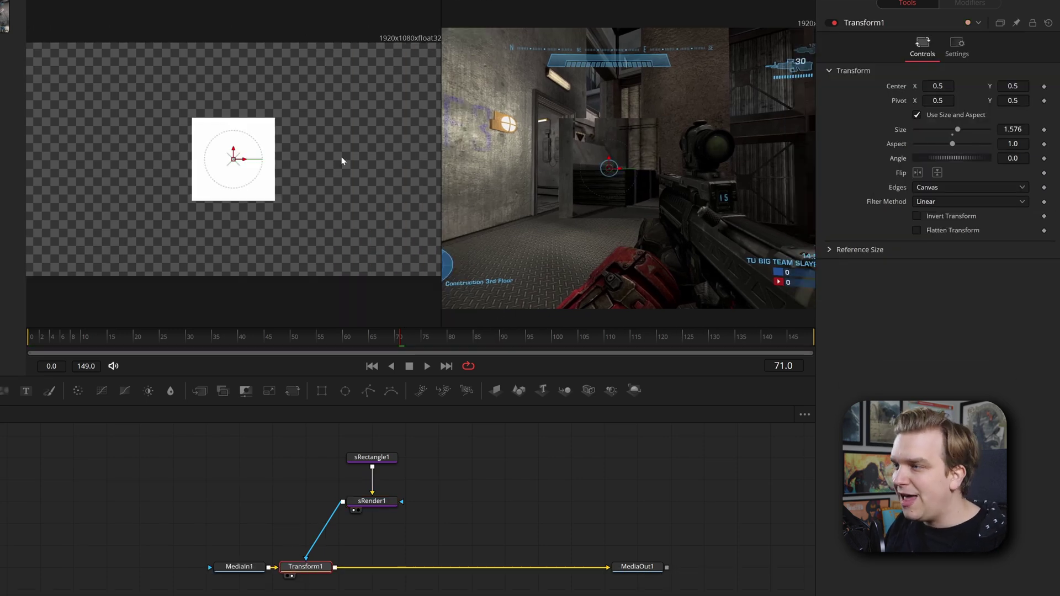
left_click(369, 460)
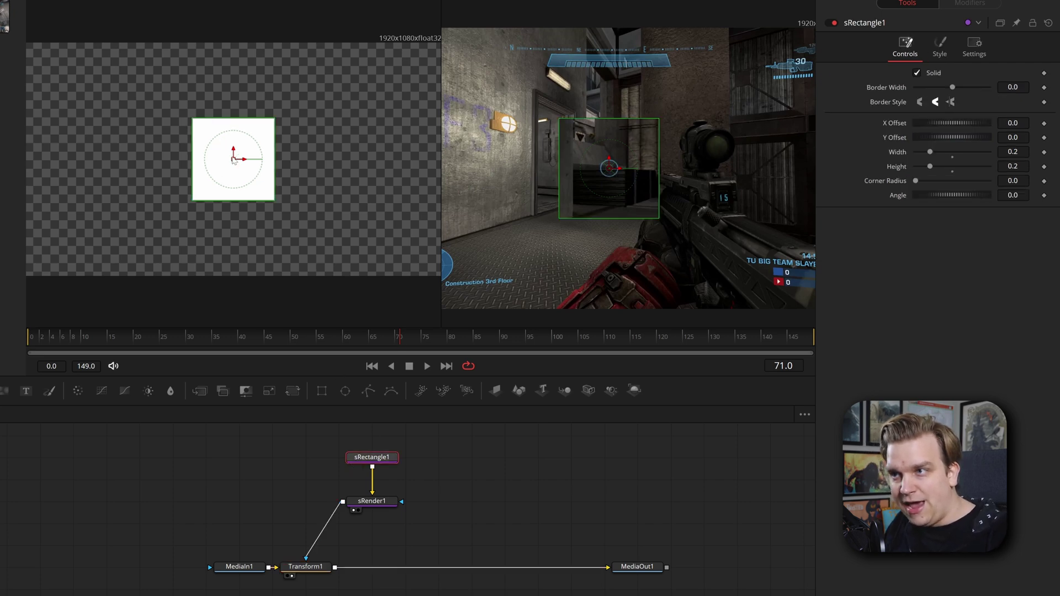
left_click_drag(233, 158, 338, 98)
key("ctrl+z")
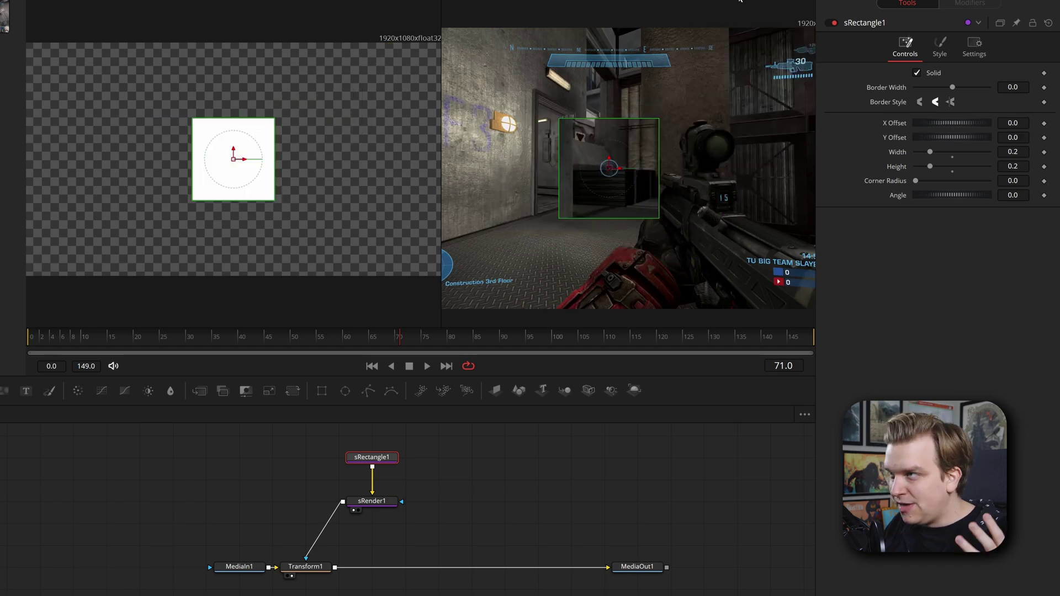
scroll(445, 113, "down", 2)
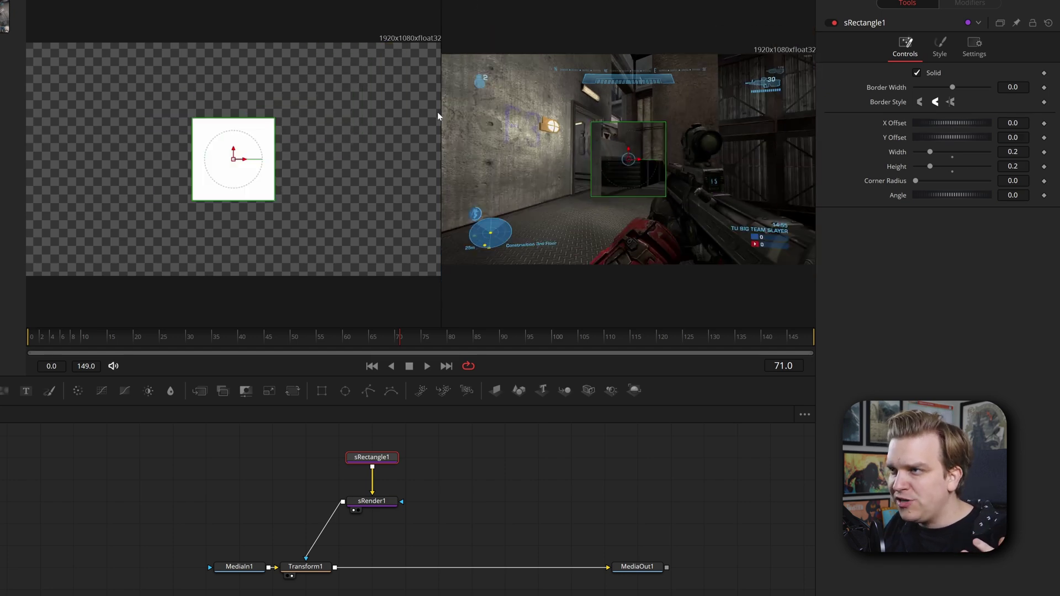
left_click_drag(437, 111, 413, 113)
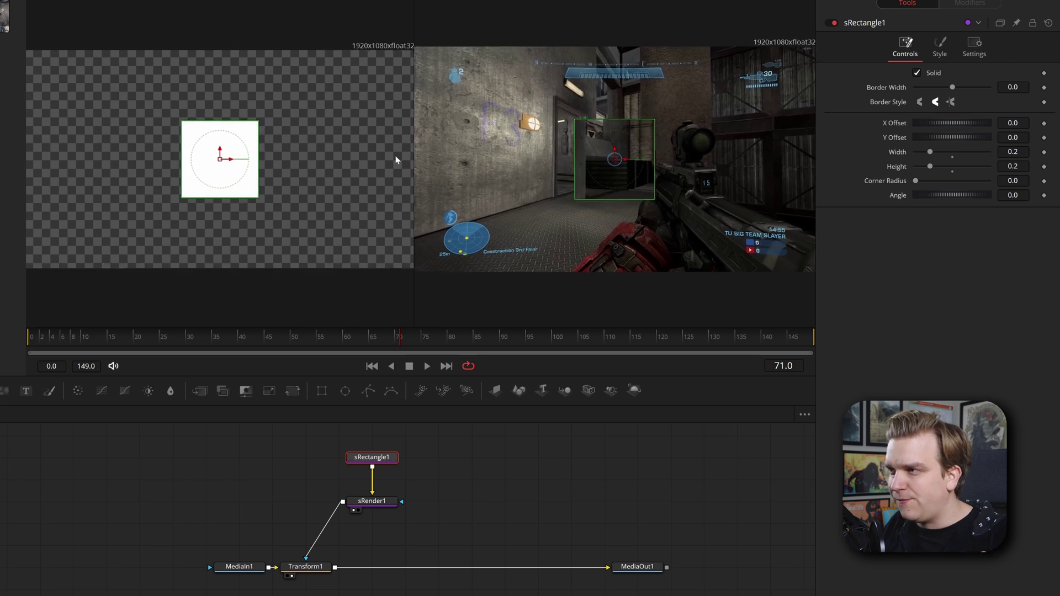
- Inspect the Transform1, sRectangle1 and sRender1 nodes in turn
left_click(305, 566)
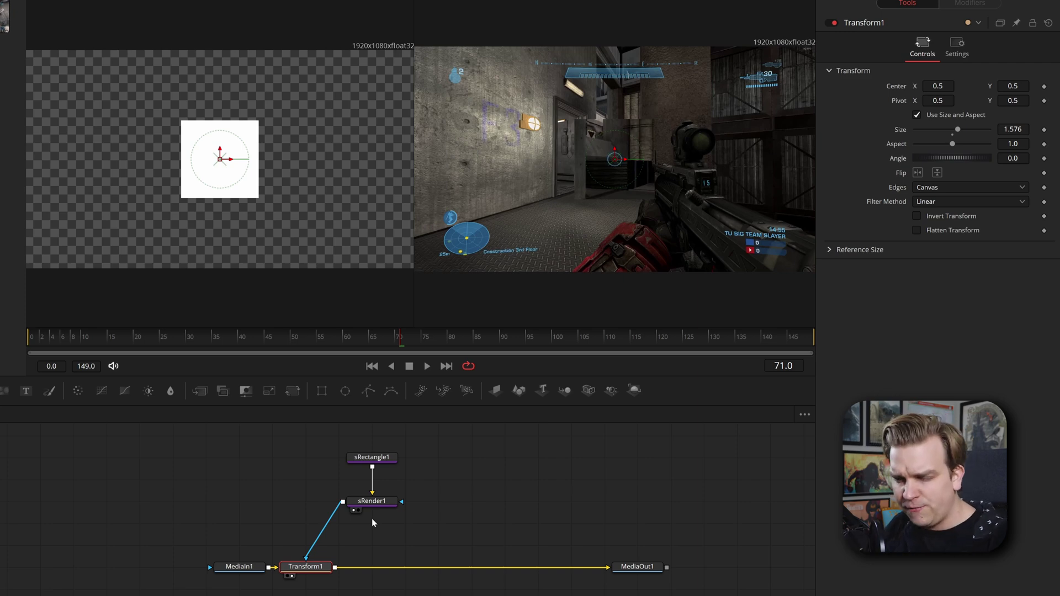
left_click(406, 468)
left_click(369, 461)
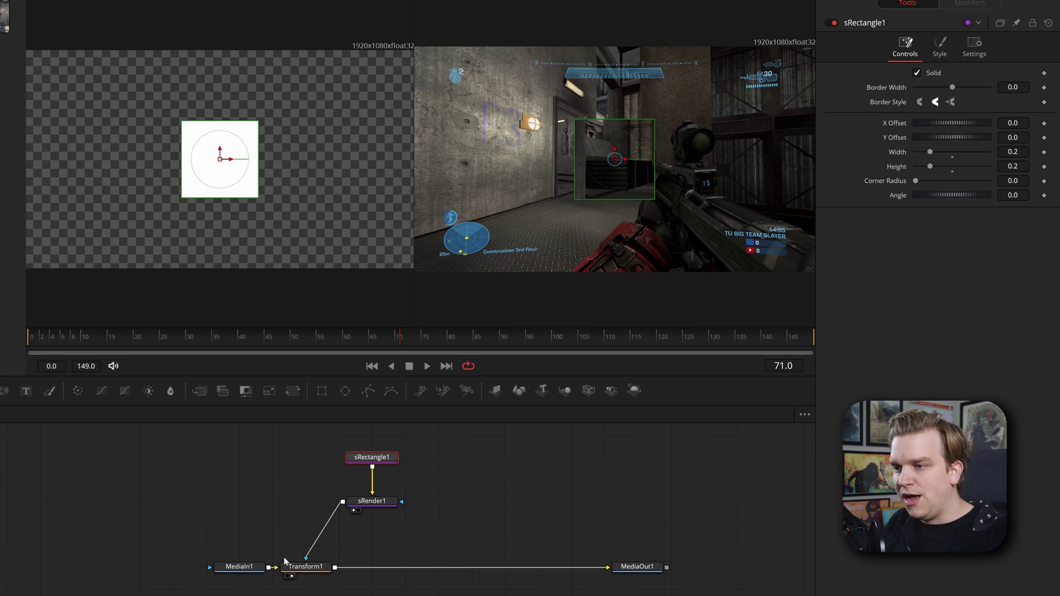
left_click(296, 567)
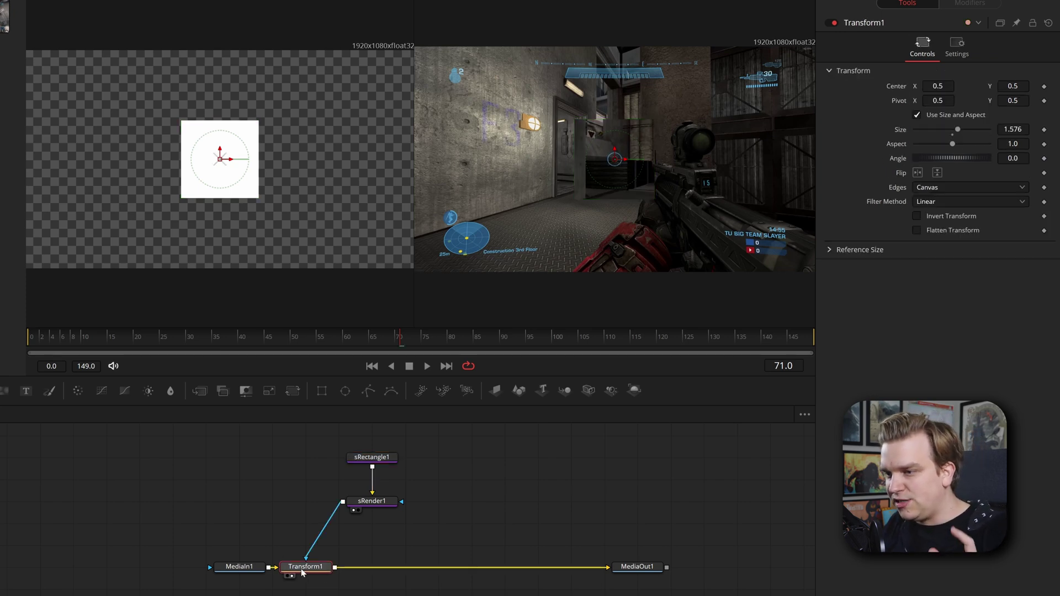
left_click(373, 502)
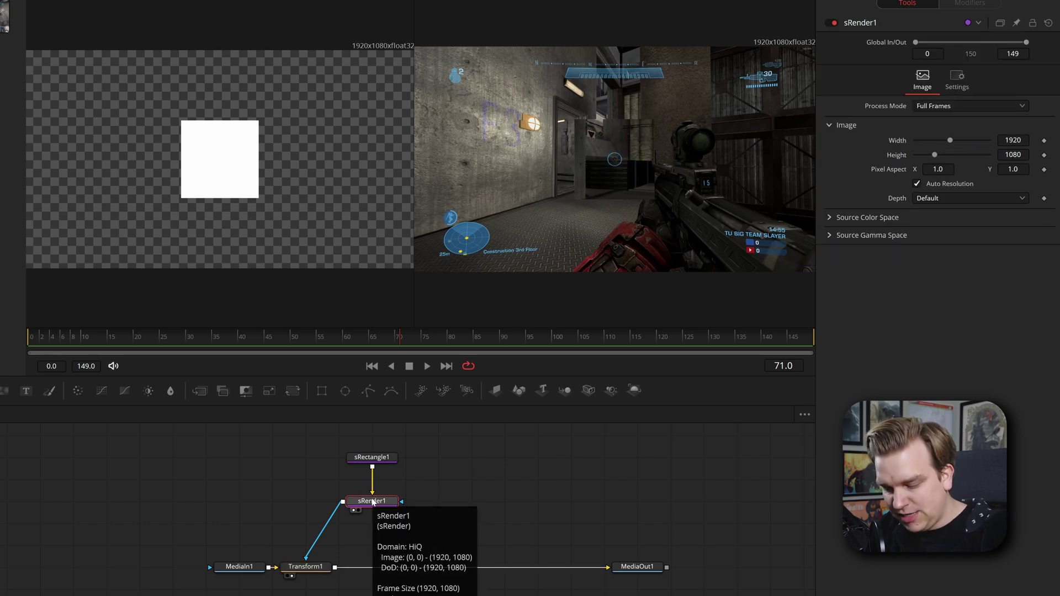
- Add a Transform2 node after sRender1, keeping its centre at 0.5, 0.5
key("shift+space")
type("xf")
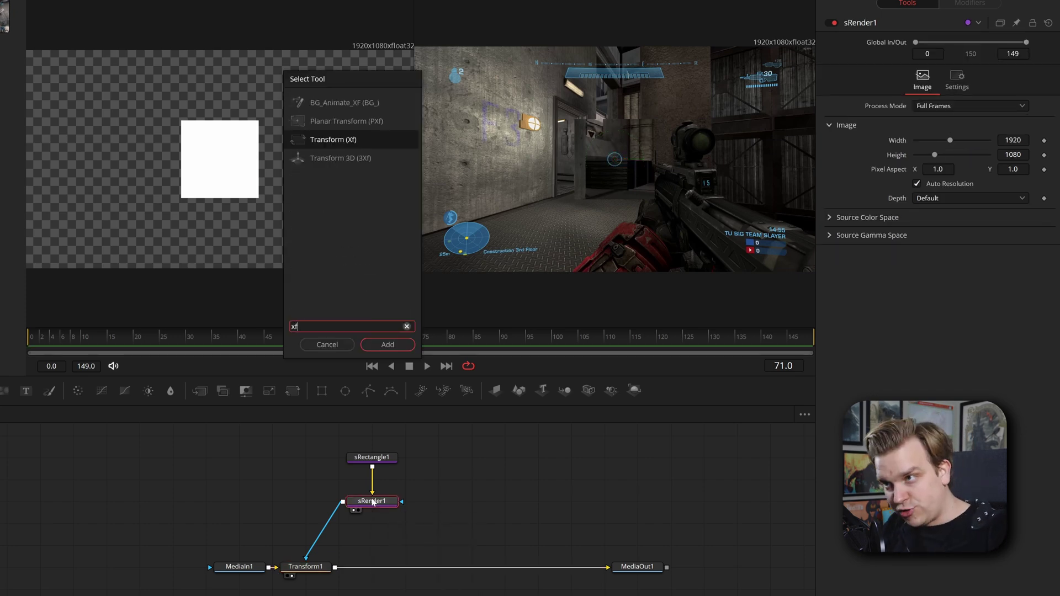
key("Return")
left_click_drag(937, 85, 1013, 85)
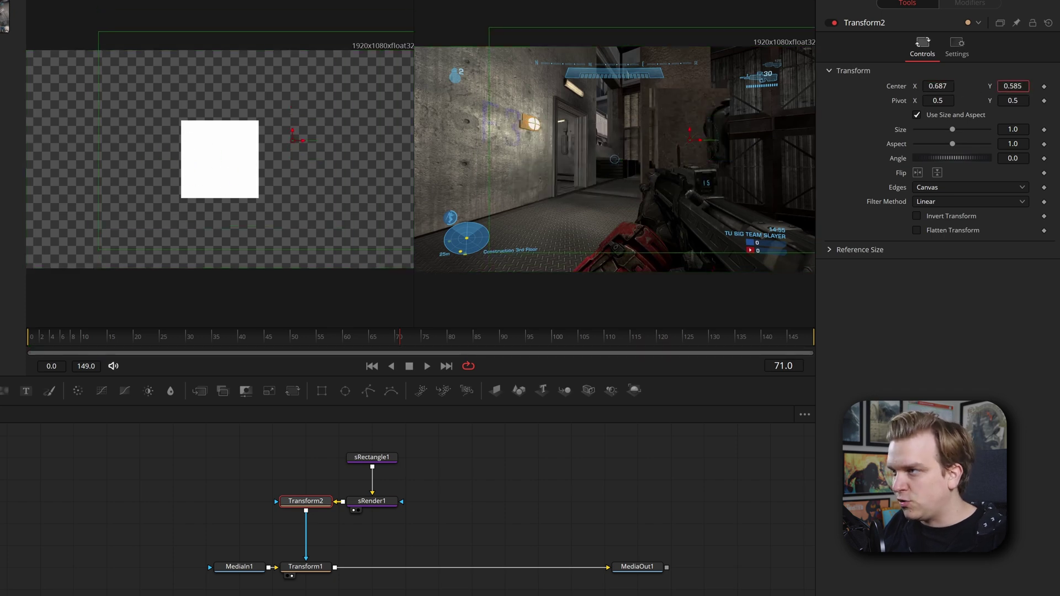
key("ctrl+z")
key("ctrl+z")
- Give Transform1's Pivot an expression linked to Transform2's Center
left_click(305, 569)
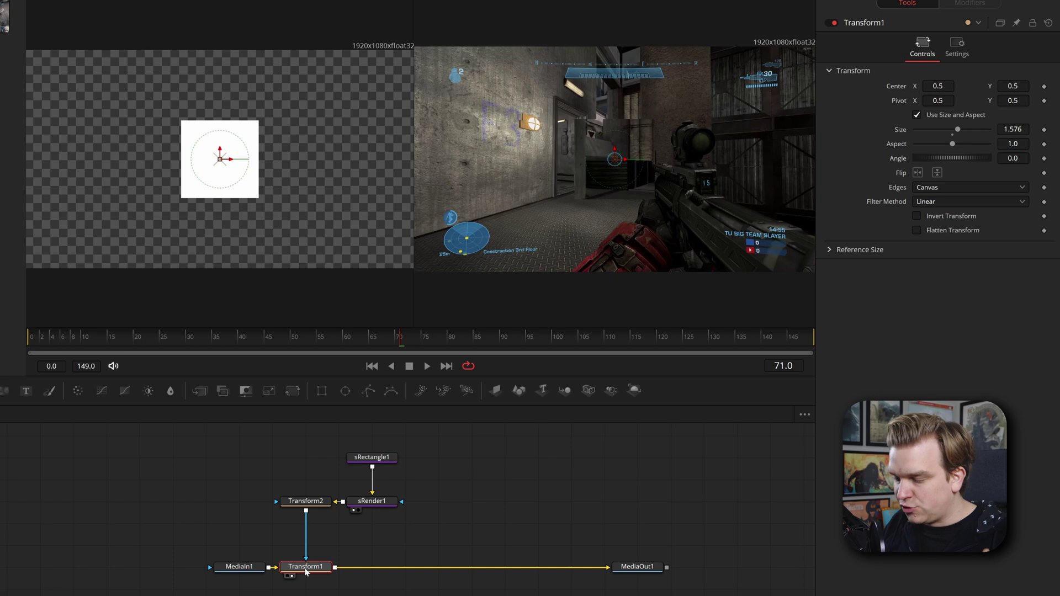
right_click(901, 103)
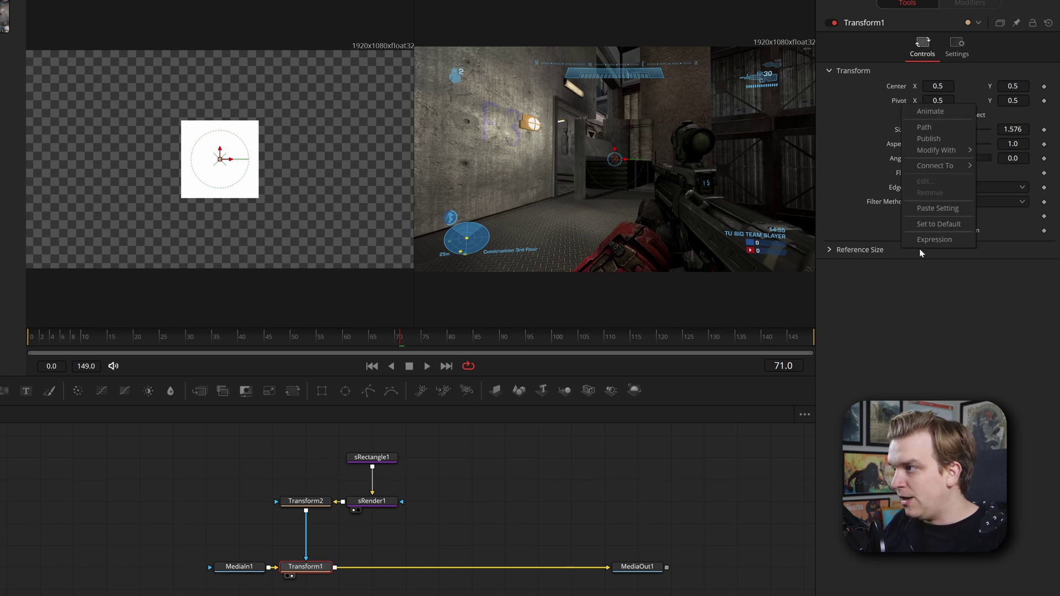
left_click(933, 239)
left_click(305, 500)
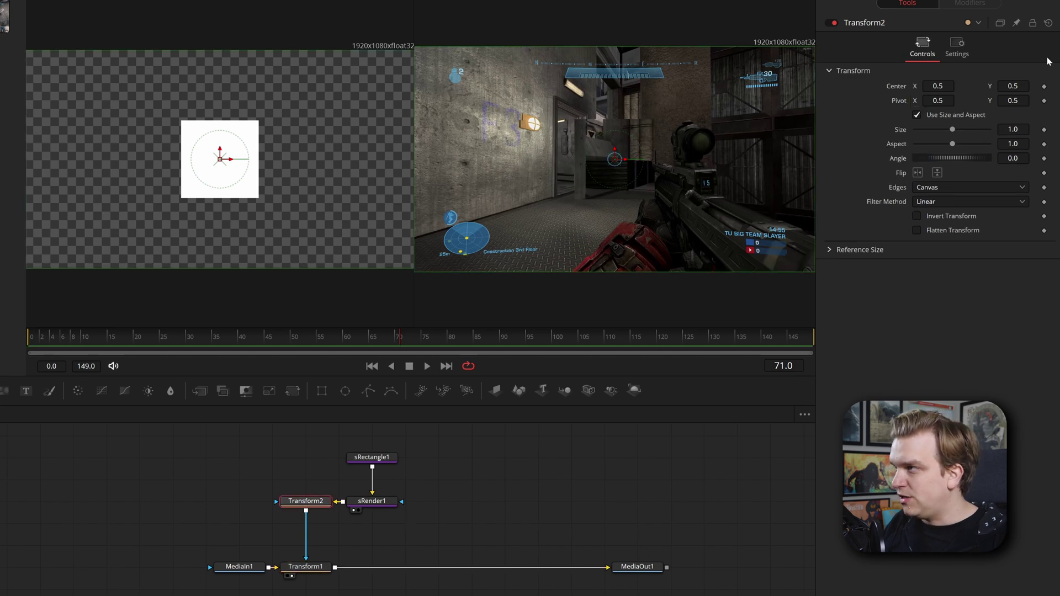
left_click(1016, 23)
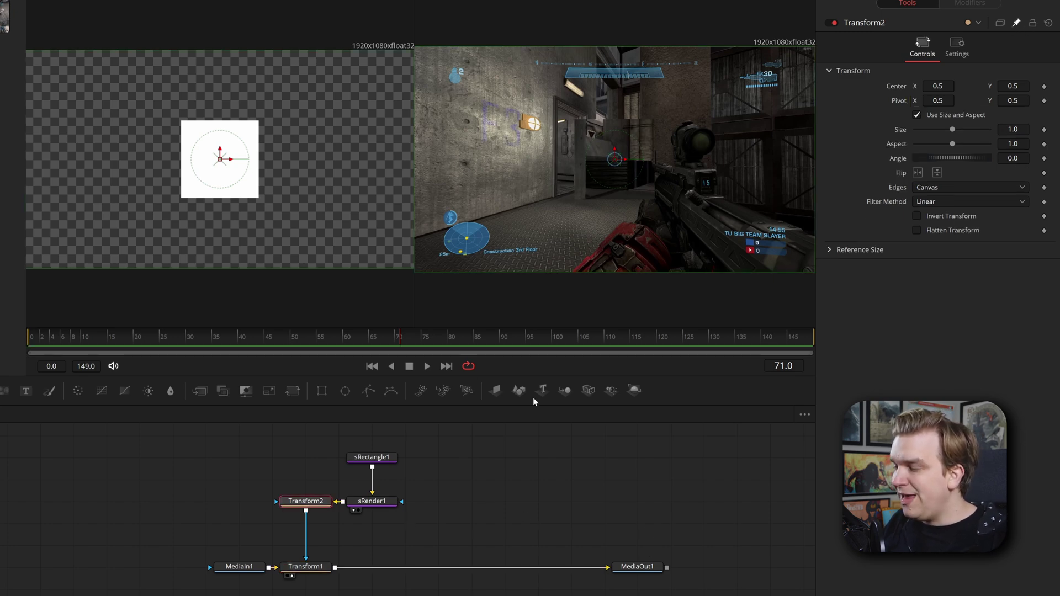
left_click(306, 569)
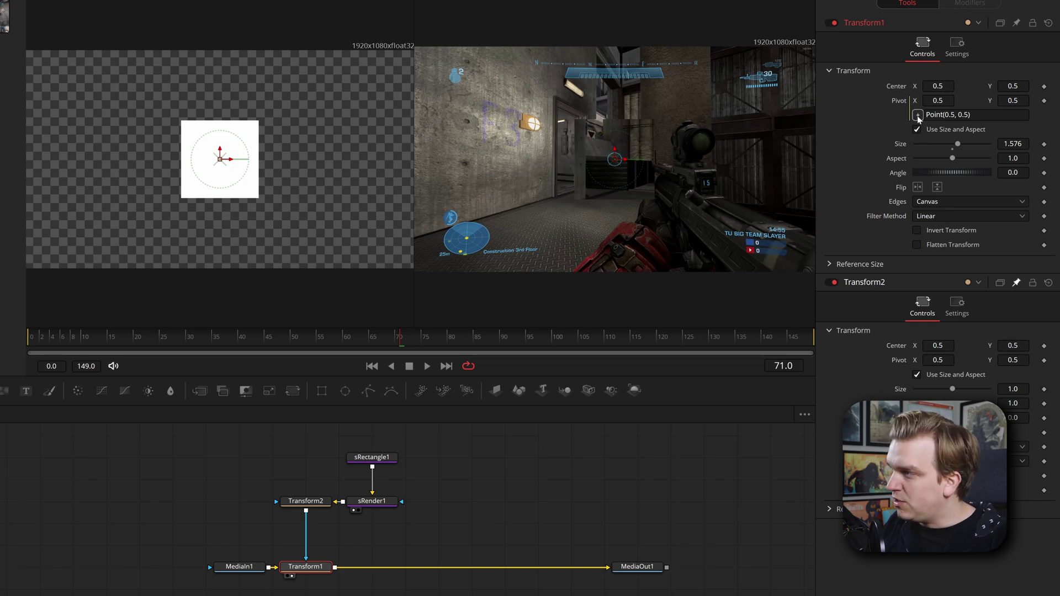
left_click_drag(917, 115, 897, 349)
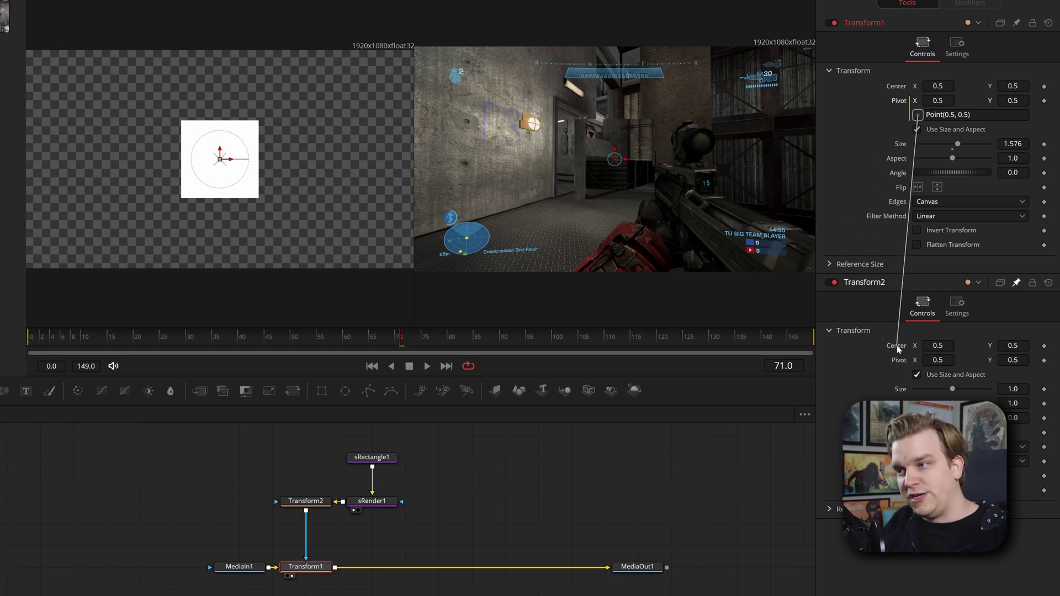
left_click_drag(897, 349, 895, 351)
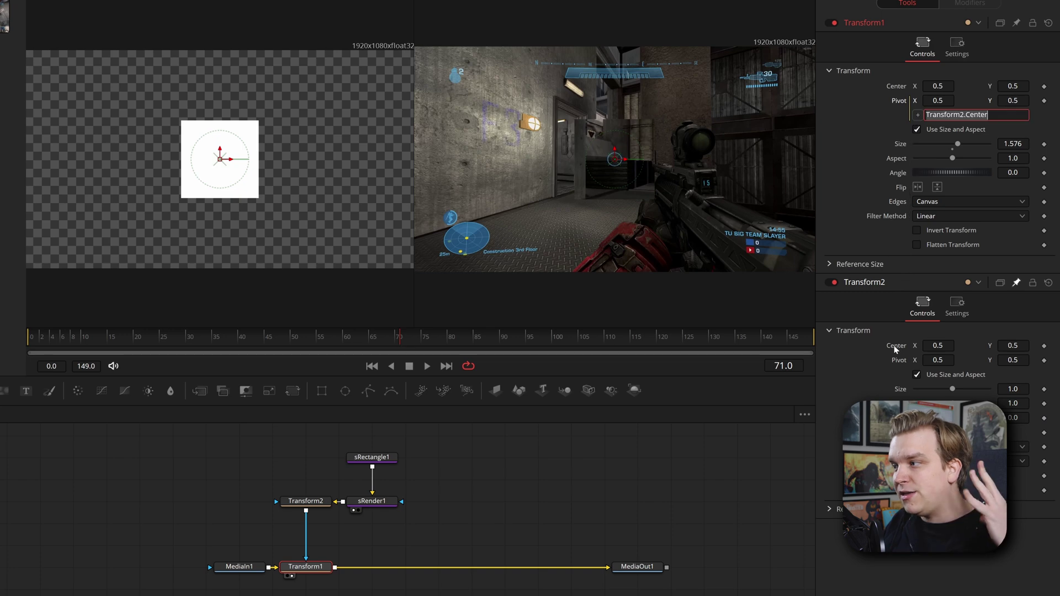
left_click(301, 503)
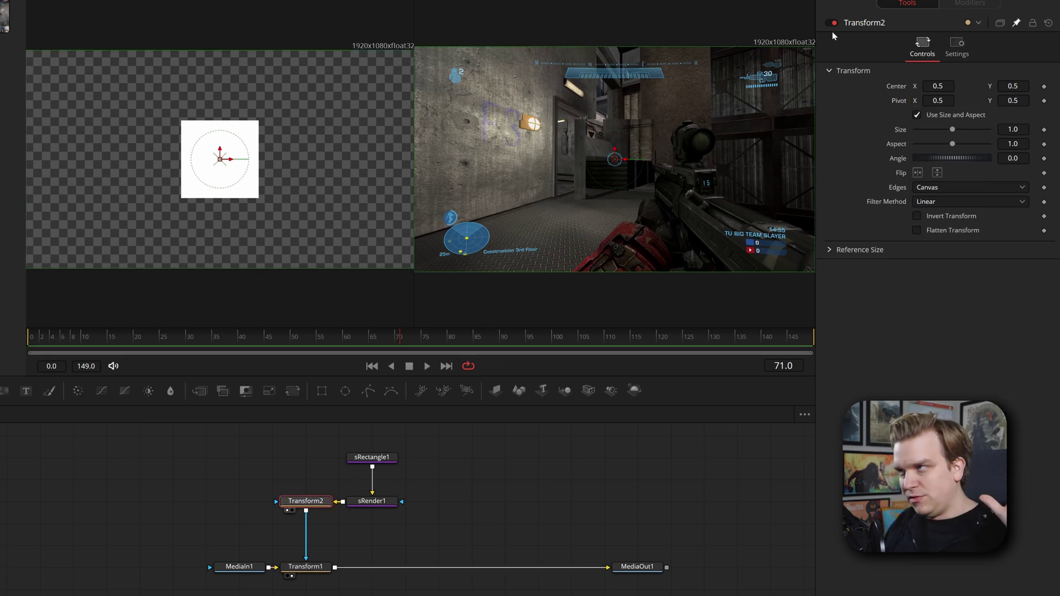
- Undo the sRectangle1 offset and re-enable Transform2, checking Transform1's linked pivot
left_click(367, 458)
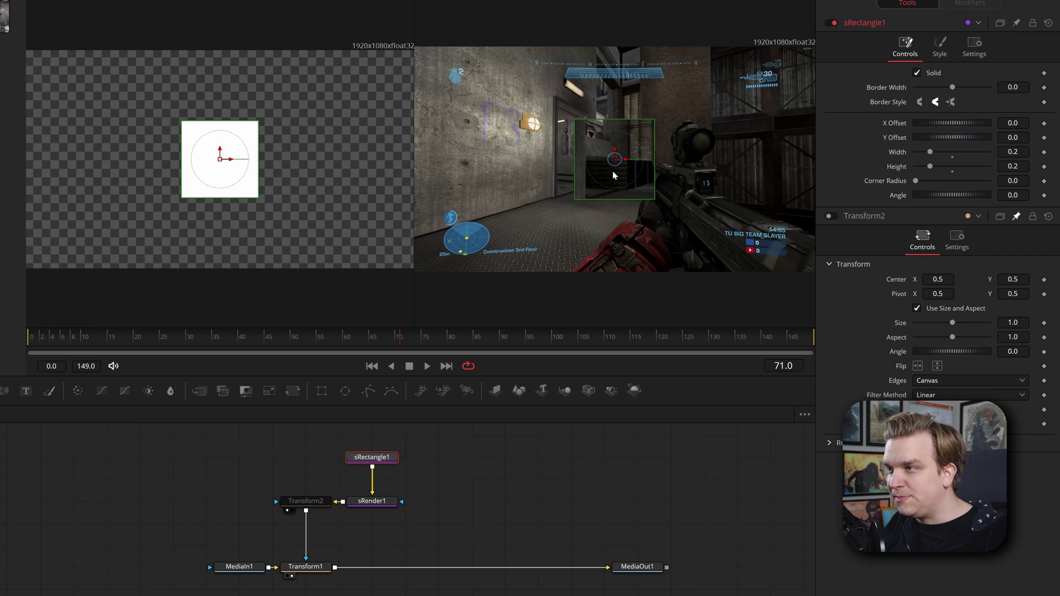
left_click_drag(616, 161, 455, 242)
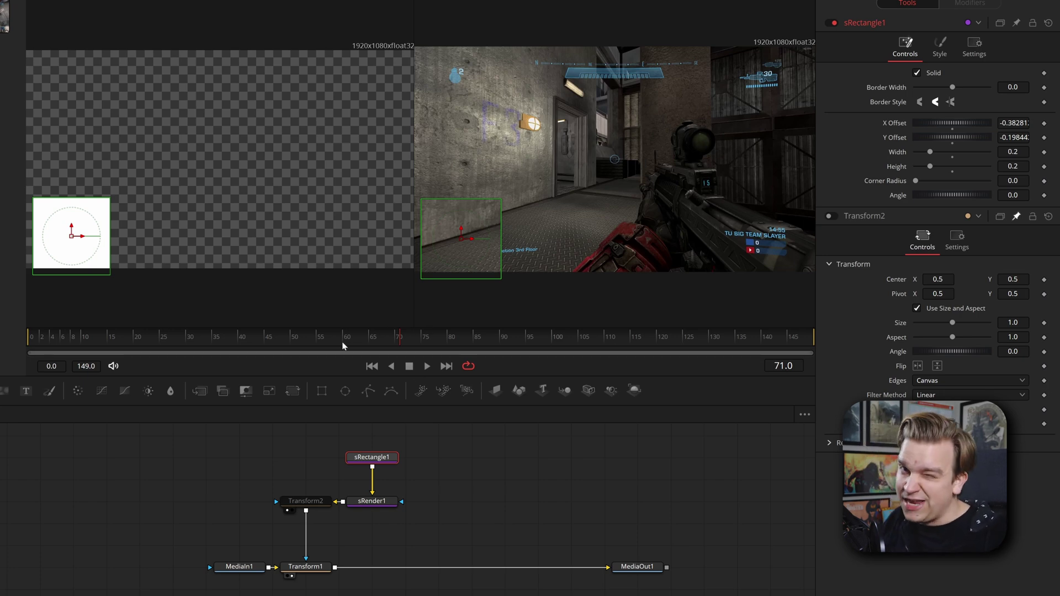
key("ctrl+z")
left_click(298, 501)
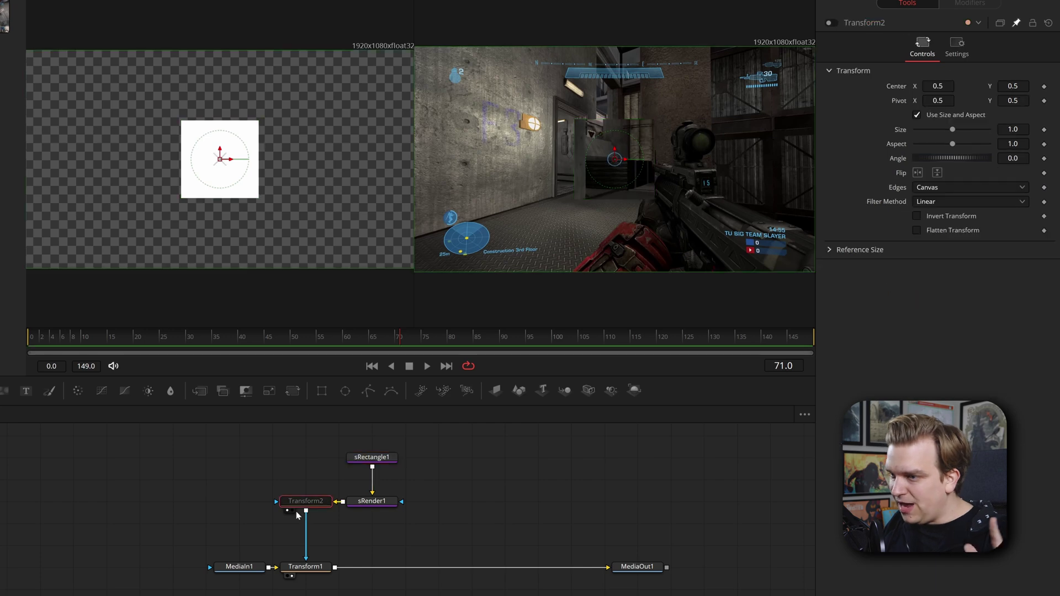
left_click(831, 22)
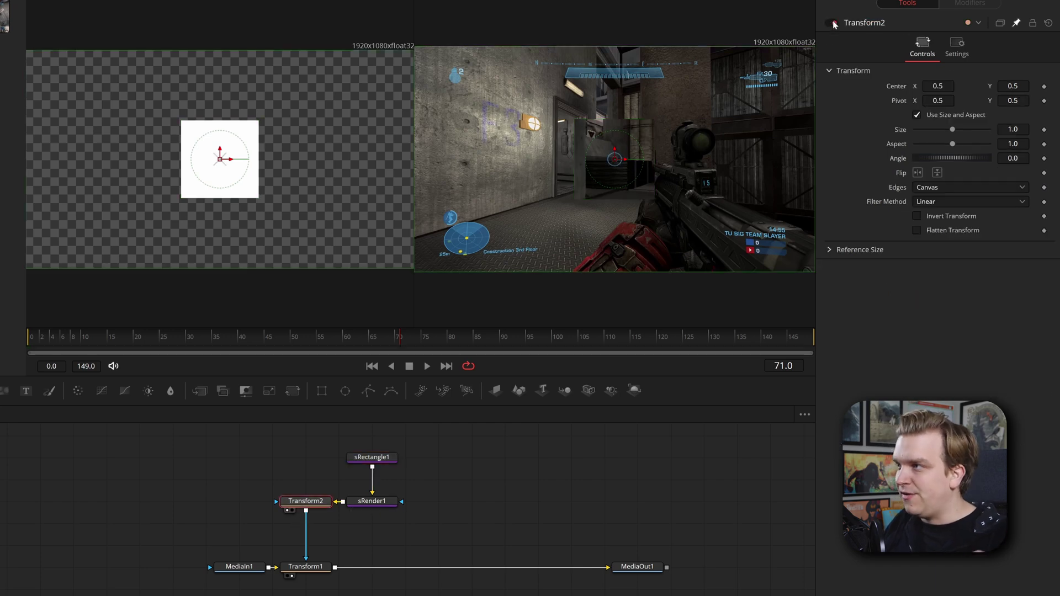
left_click(307, 567)
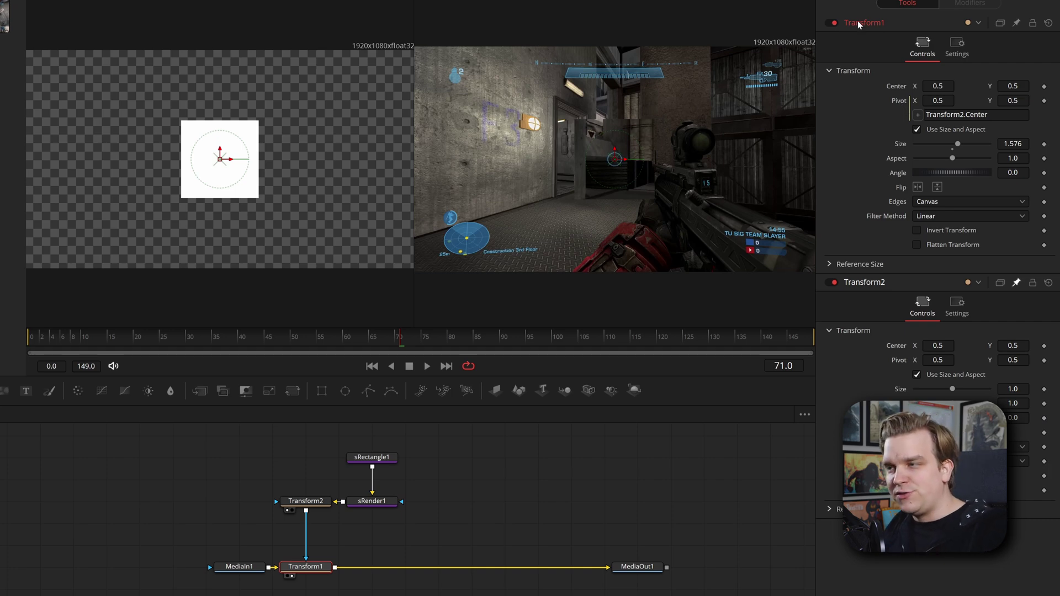
left_click(304, 503)
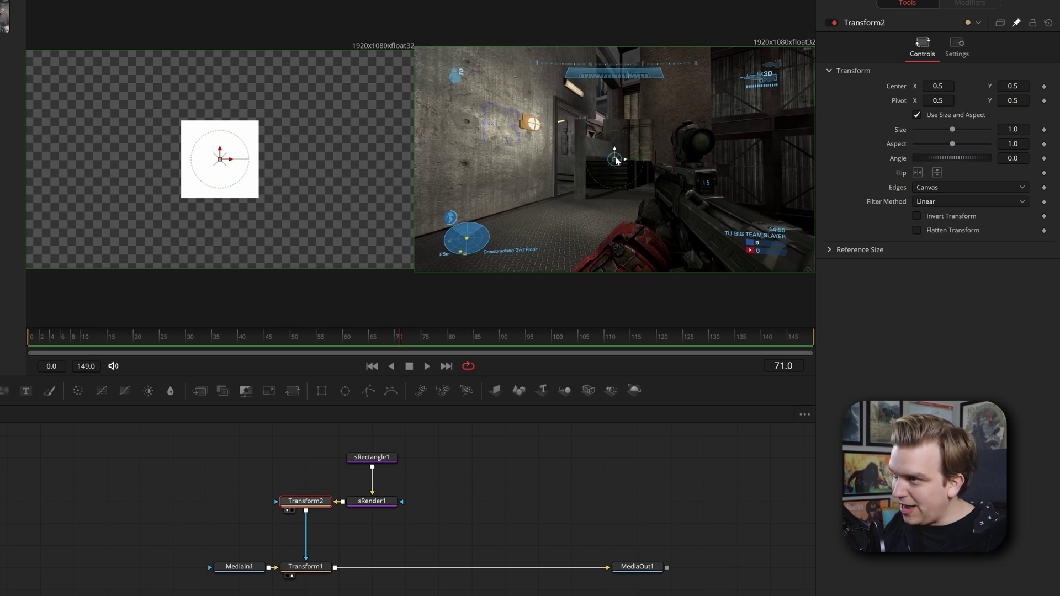
- Drag Transform2's centre around the frame, leaving it near 0.493591, 0.500780 while Transform1's pivot follows
left_click_drag(616, 162, 466, 237)
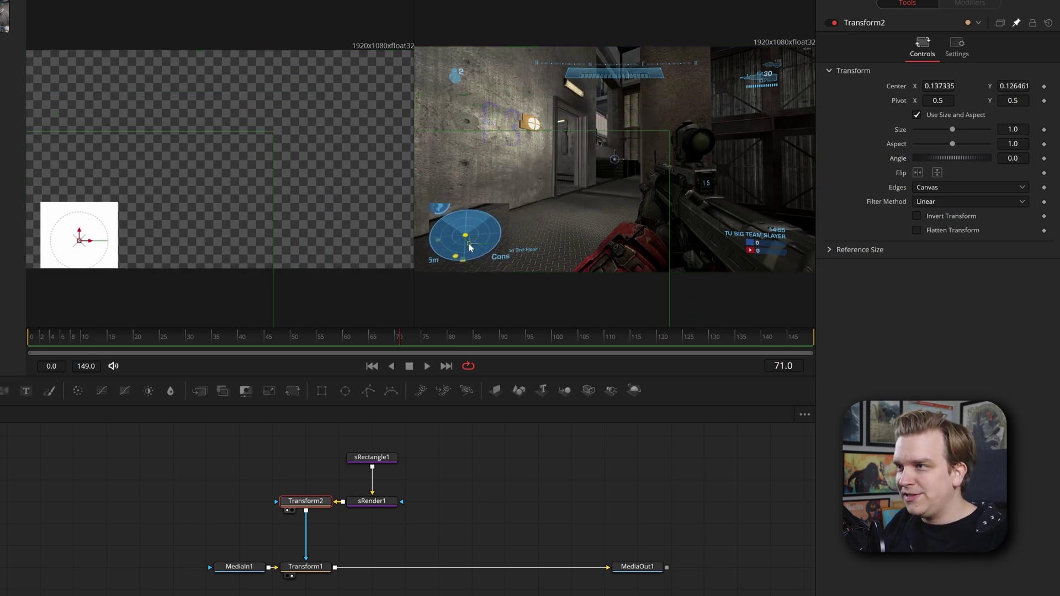
left_click(307, 568)
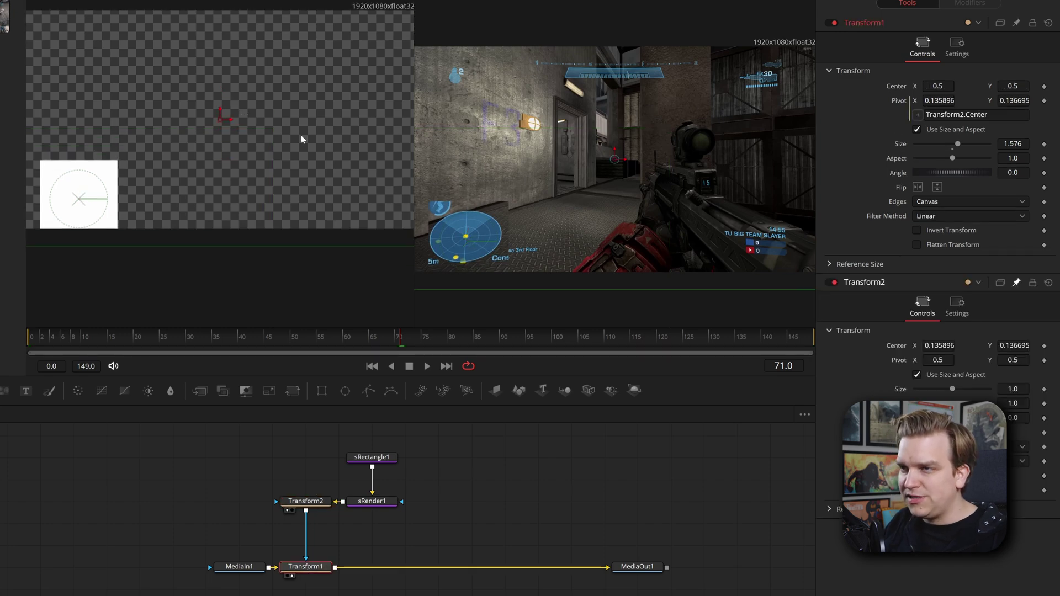
scroll(257, 173, "down", 3)
left_click_drag(282, 175, 207, 206)
left_click_drag(314, 479, 319, 580)
left_click_drag(414, 165, 497, 166)
scroll(350, 185, "up", 3)
scroll(230, 199, "down", 4)
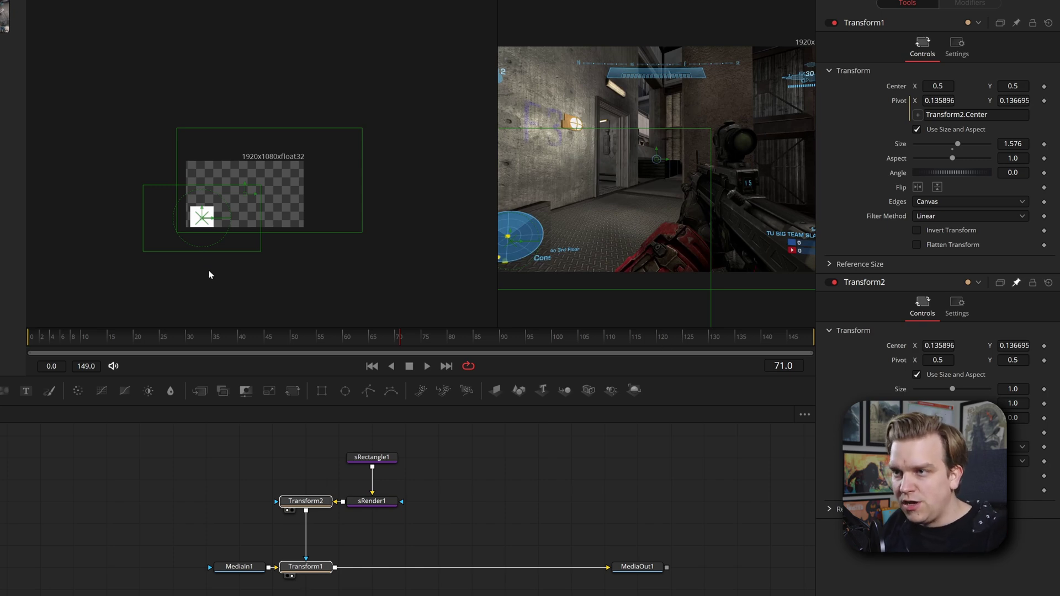
left_click_drag(202, 217, 283, 217)
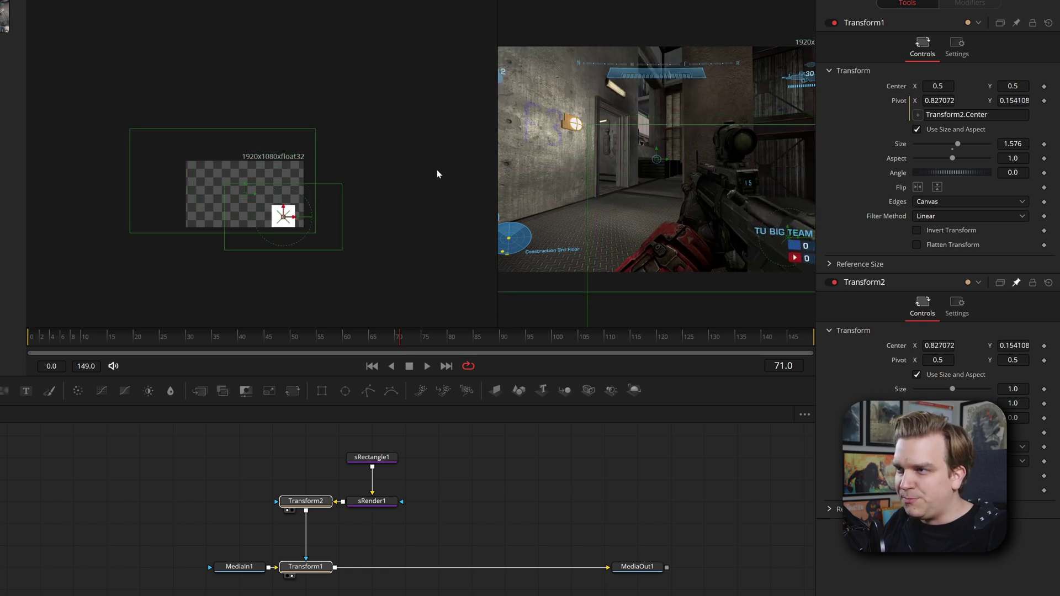
left_click_drag(497, 176, 126, 209)
left_click_drag(464, 182, 499, 187)
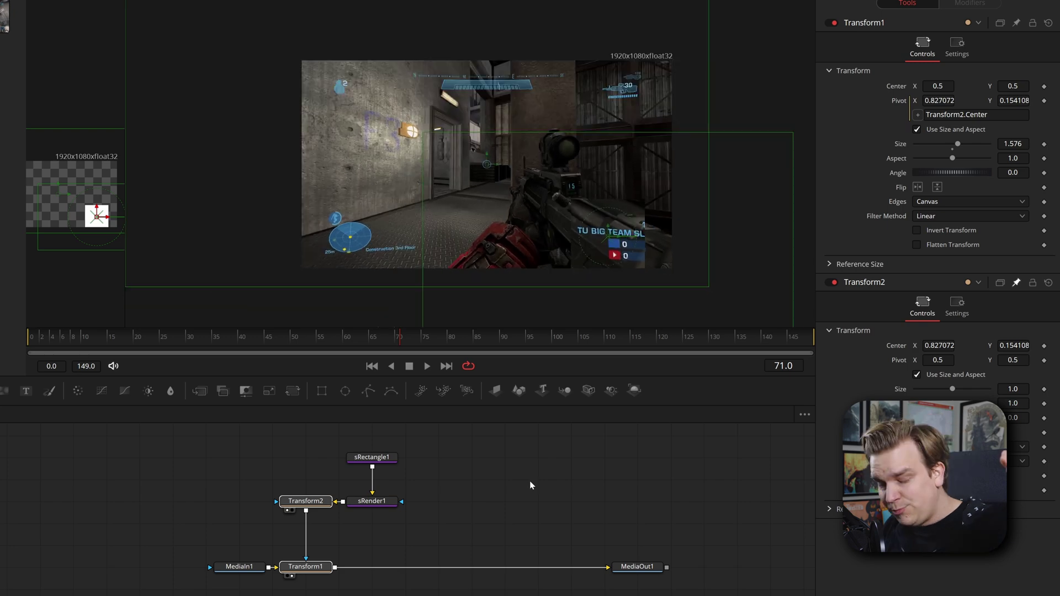
left_click(313, 500)
- Stack sRectangle1 and sRender1 in a neat column above Transform2
left_click_drag(430, 531, 344, 442)
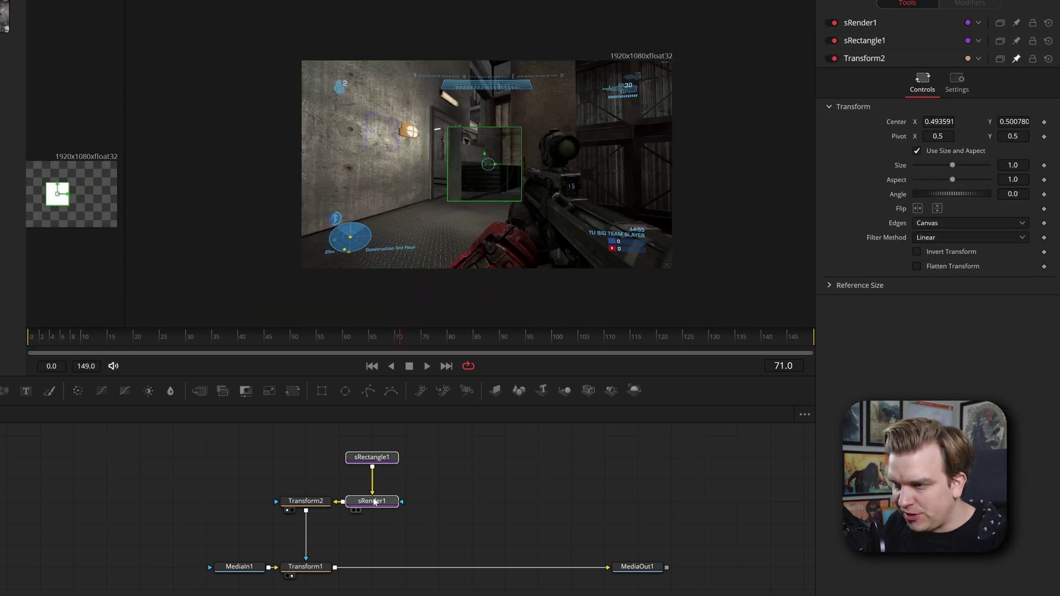
left_click_drag(375, 502, 279, 430)
left_click(324, 485)
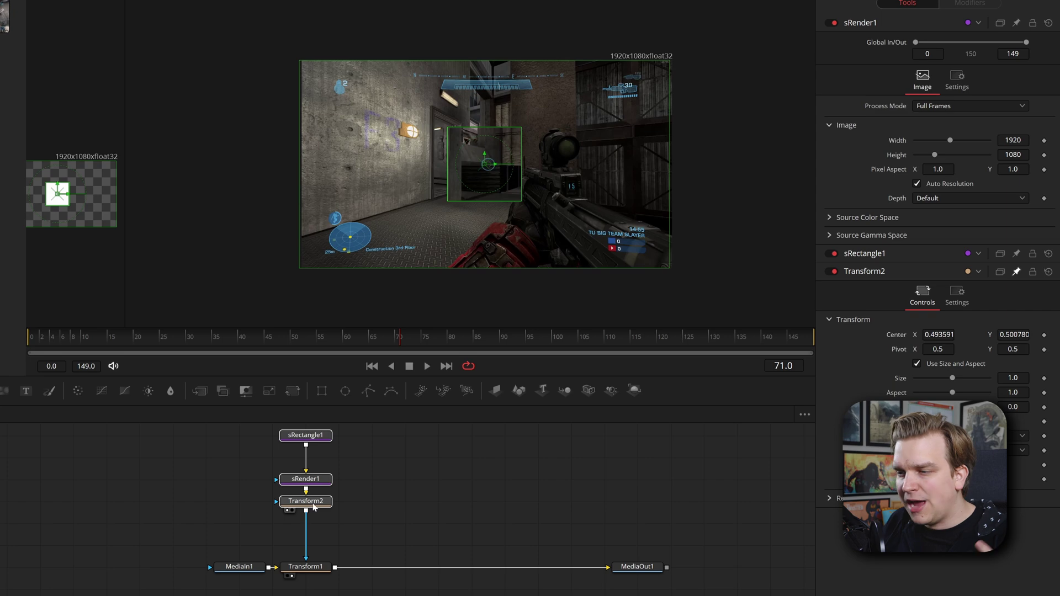
left_click_drag(316, 504, 316, 526)
left_click(316, 536)
left_click_drag(313, 458, 312, 479)
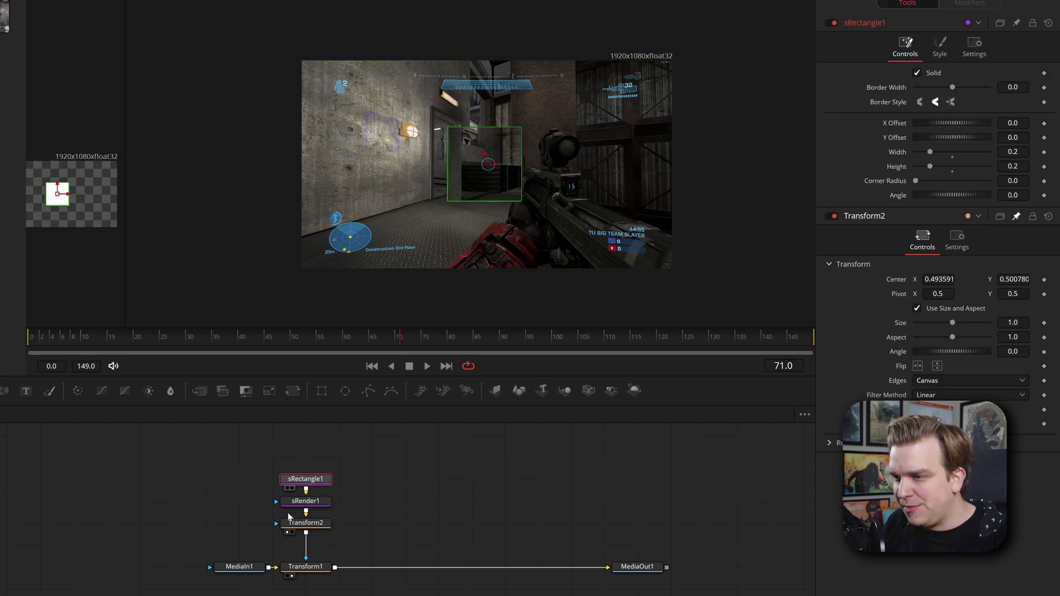
- Move MediaIn1 further left and recentre the node graph
left_click_drag(236, 575, 140, 575)
left_click_drag(182, 497, 330, 516)
left_click(322, 496)
scroll(575, 154, "up", 5)
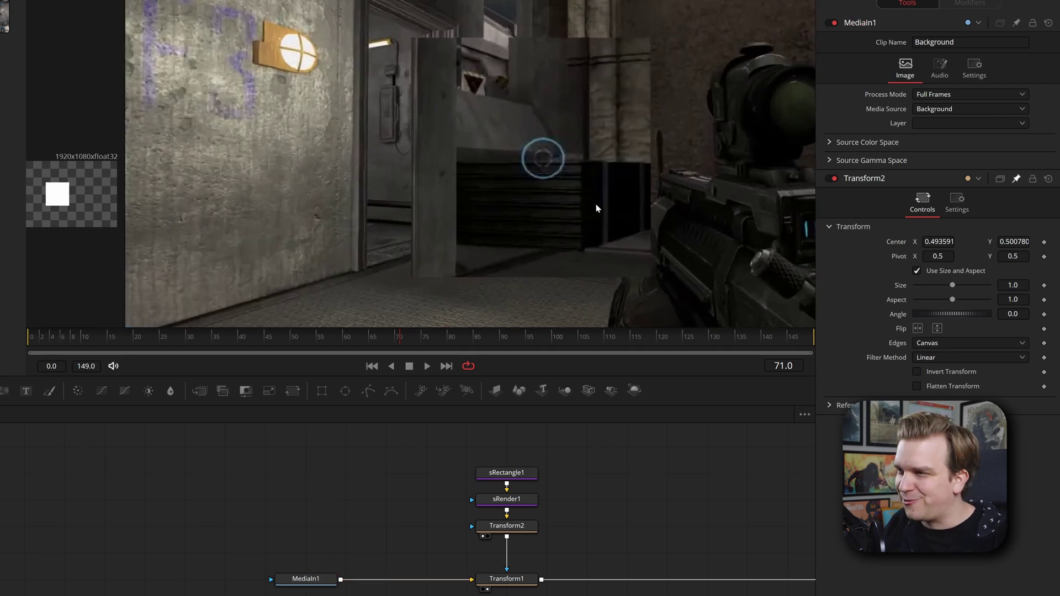
scroll(596, 208, "down", 5)
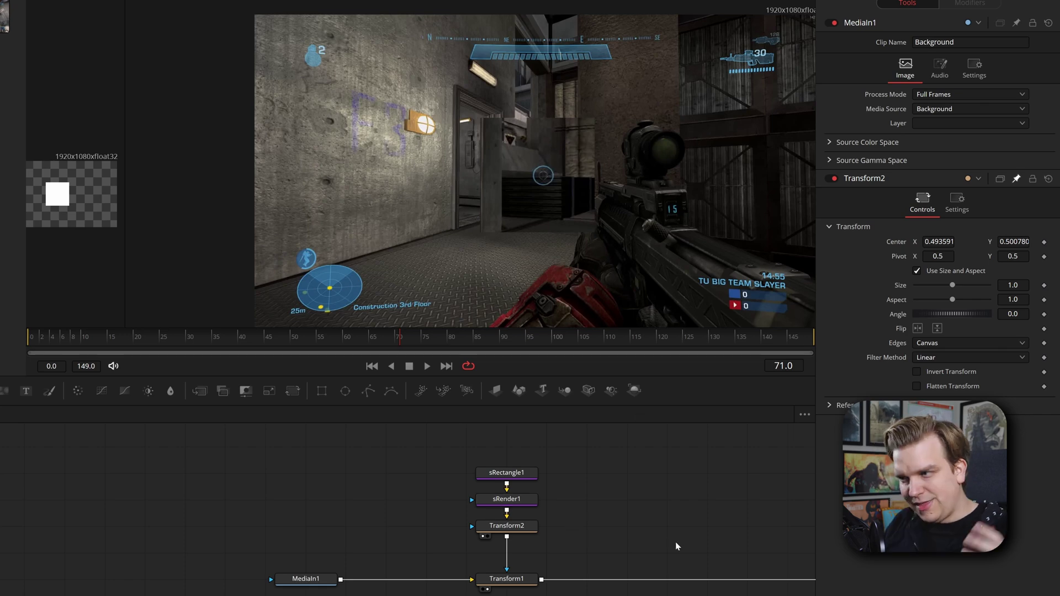
scroll(499, 243, "down", 1)
scroll(430, 223, "down", 2)
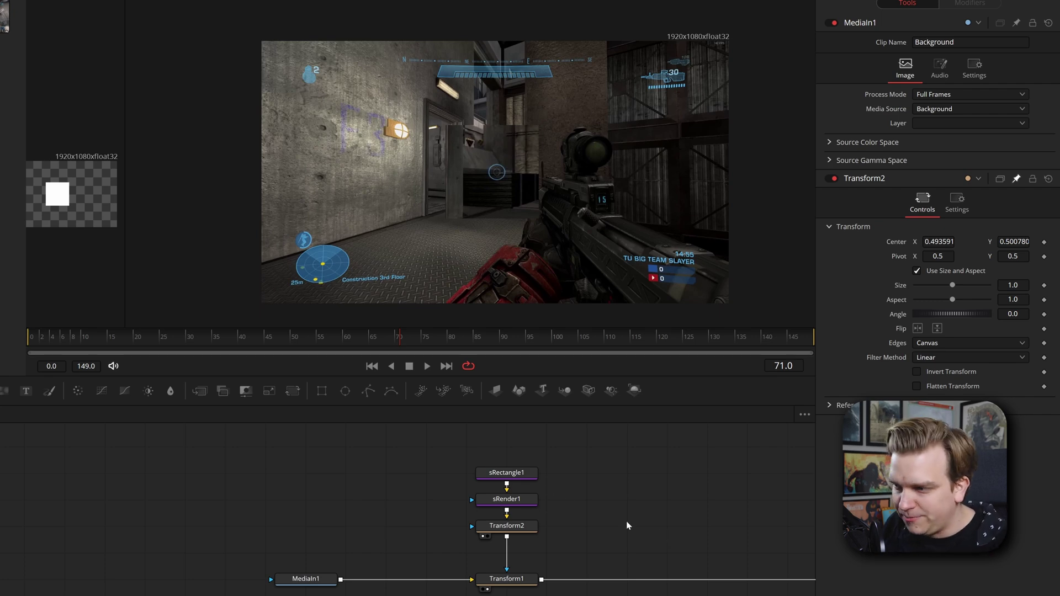
- Add a Background1 node with Red, Green and Blue at 255 for white
left_click(4, 391)
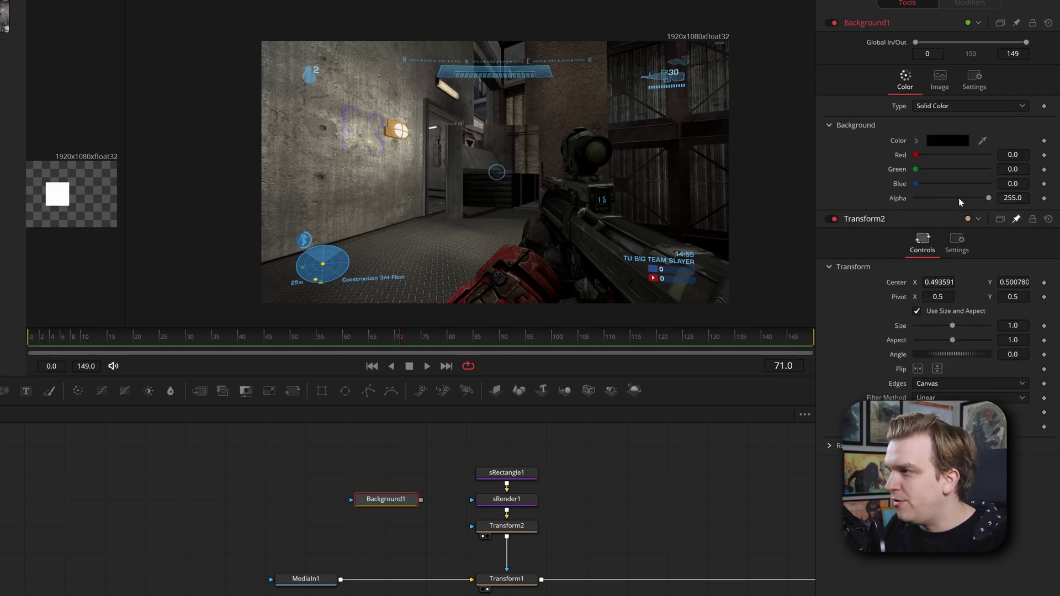
left_click_drag(915, 183, 1028, 184)
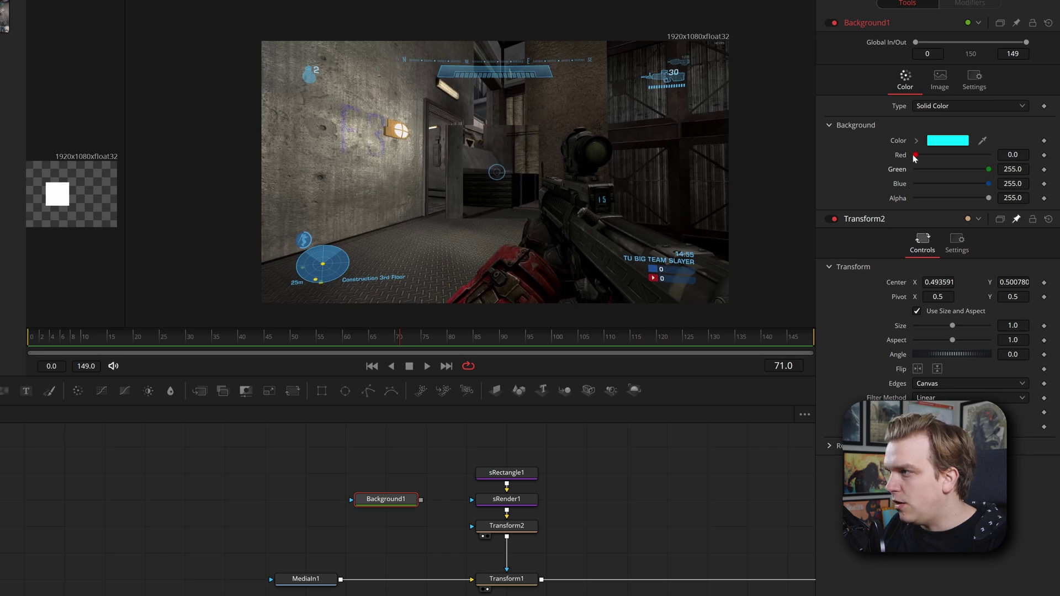
left_click_drag(915, 155, 989, 155)
left_click_drag(386, 498, 386, 526)
left_click_drag(450, 497, 367, 489)
scroll(374, 491, "up", 1)
left_click_drag(415, 464, 415, 436)
scroll(475, 492, "up", 2)
left_click(504, 496)
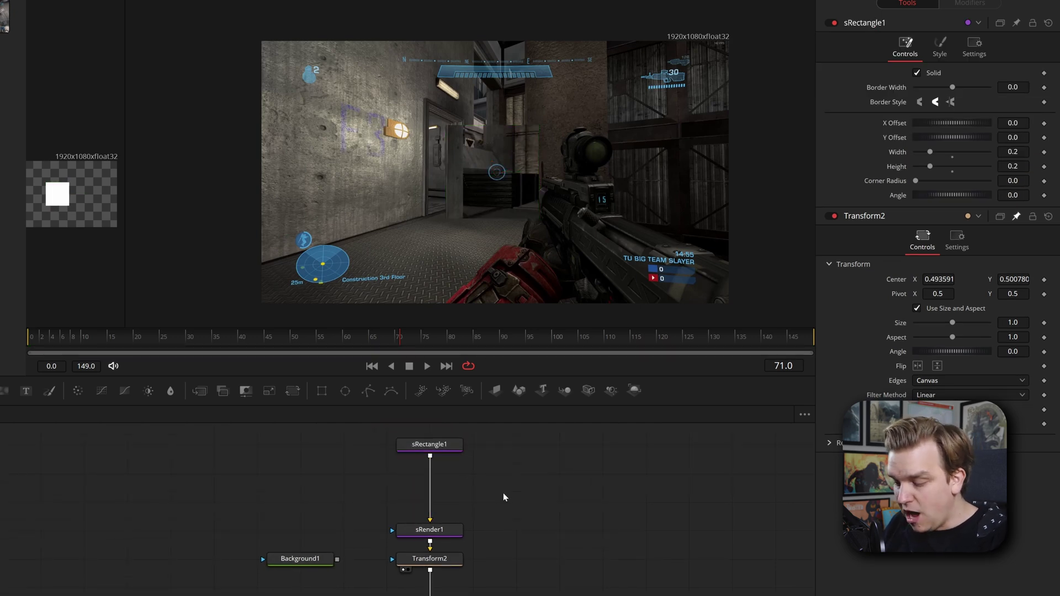
- Add an sOutline1 node fed by sRectangle1's output
key("shift+space")
type("xf")
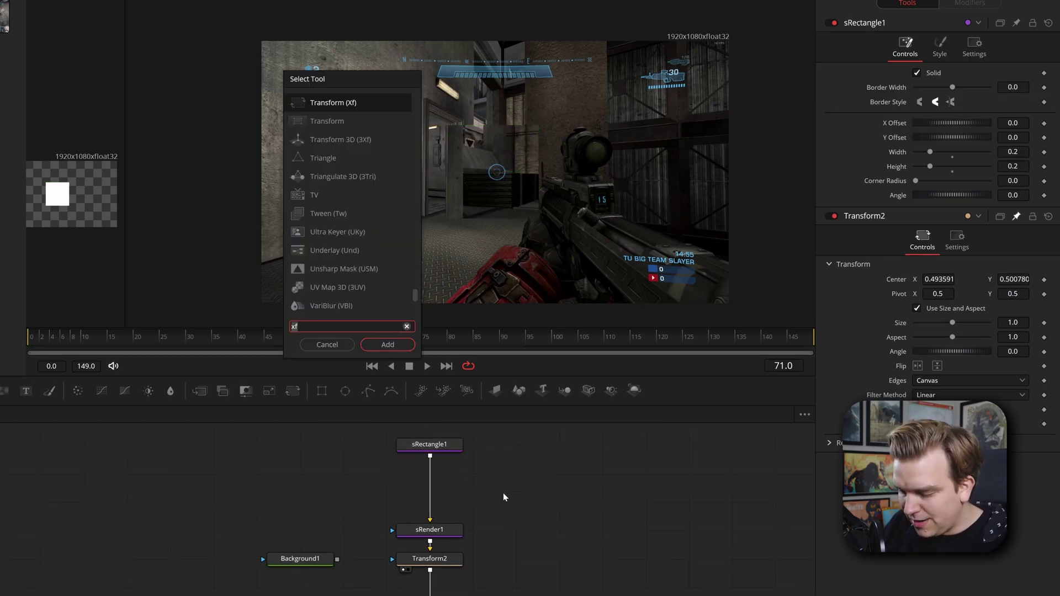
key("BackSpace")
key("BackSpace")
type("sout")
key("Return")
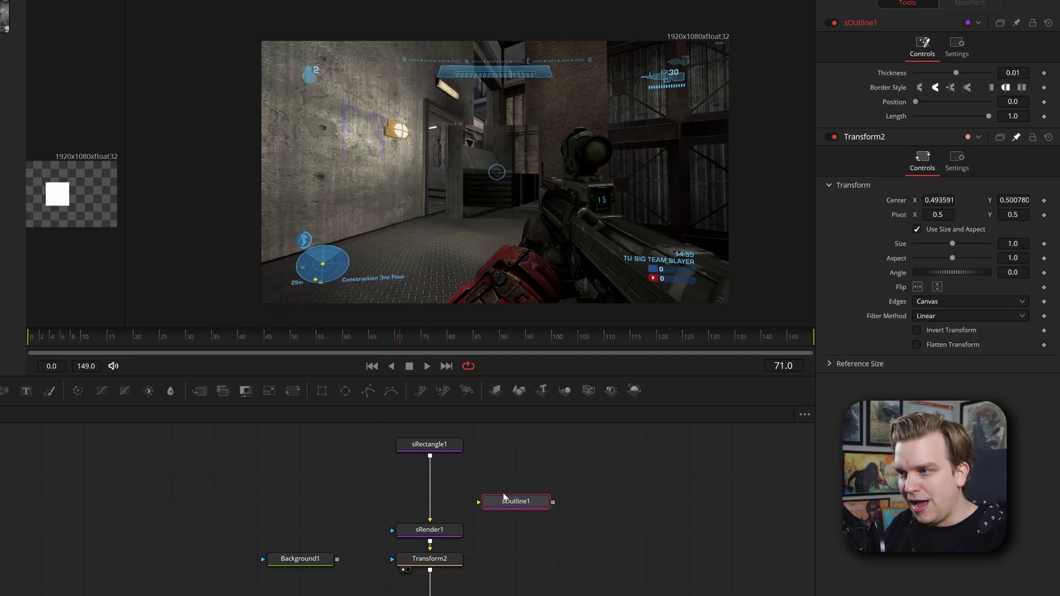
left_click_drag(430, 456, 479, 502)
left_click(519, 533)
- Add an sRender2 node fed by sOutline1's output
key("shift+space")
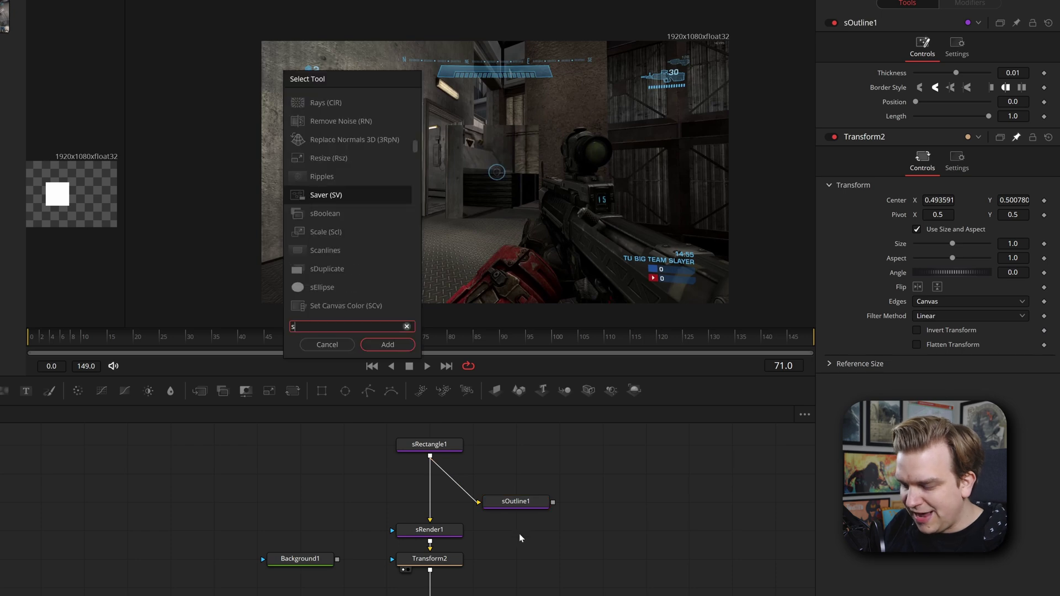
type("sren")
key("Return")
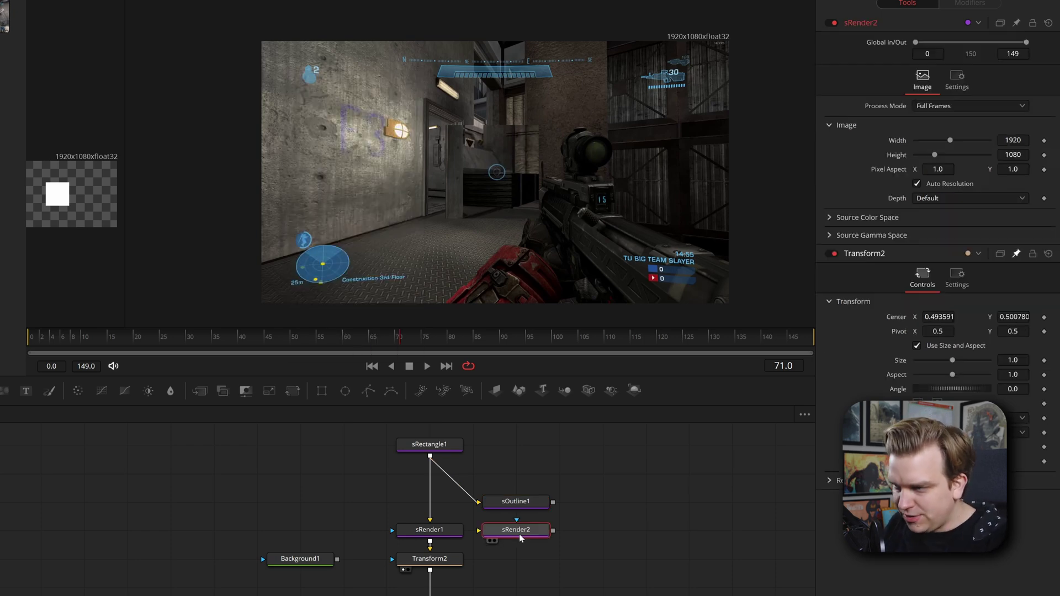
left_click_drag(553, 502, 300, 505)
left_click(516, 501, "ctrl")
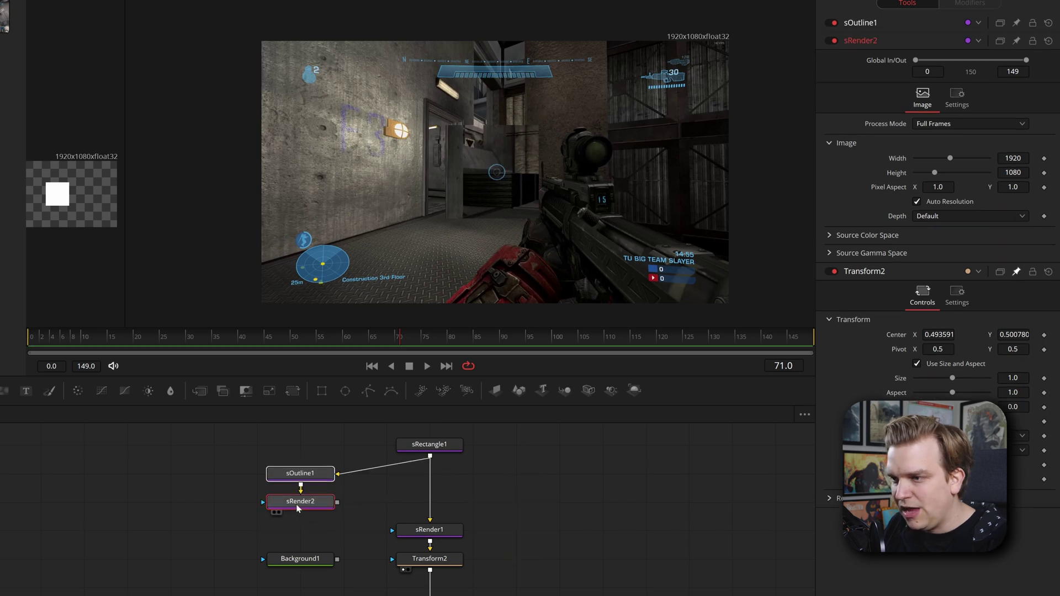
left_click(299, 503)
left_click_drag(127, 236, 361, 229)
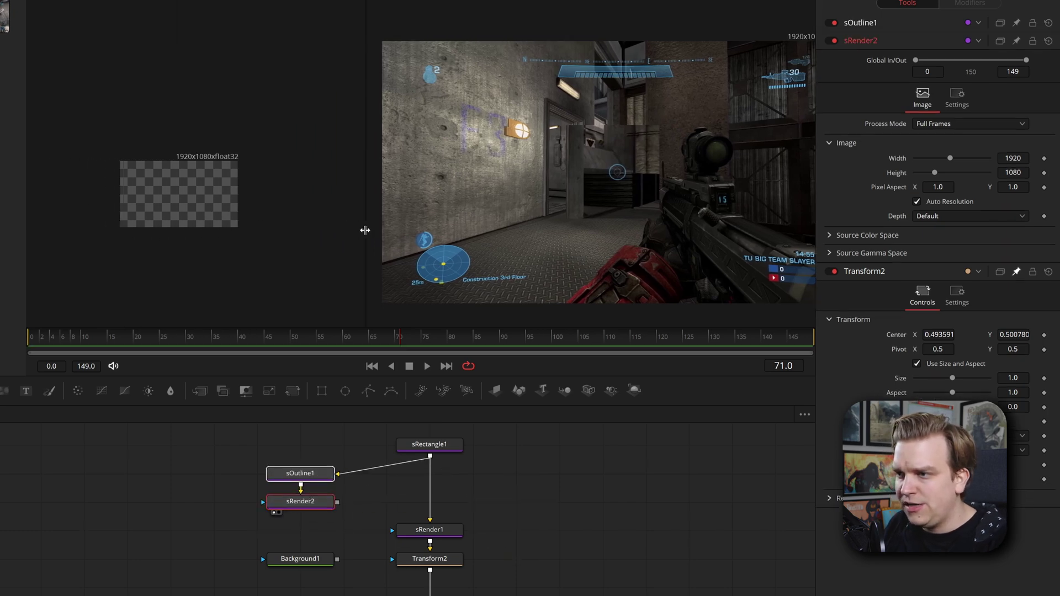
- Give sOutline1 the mitered third Border Style and a Thickness of 0.006
left_click(307, 471)
left_click(306, 472)
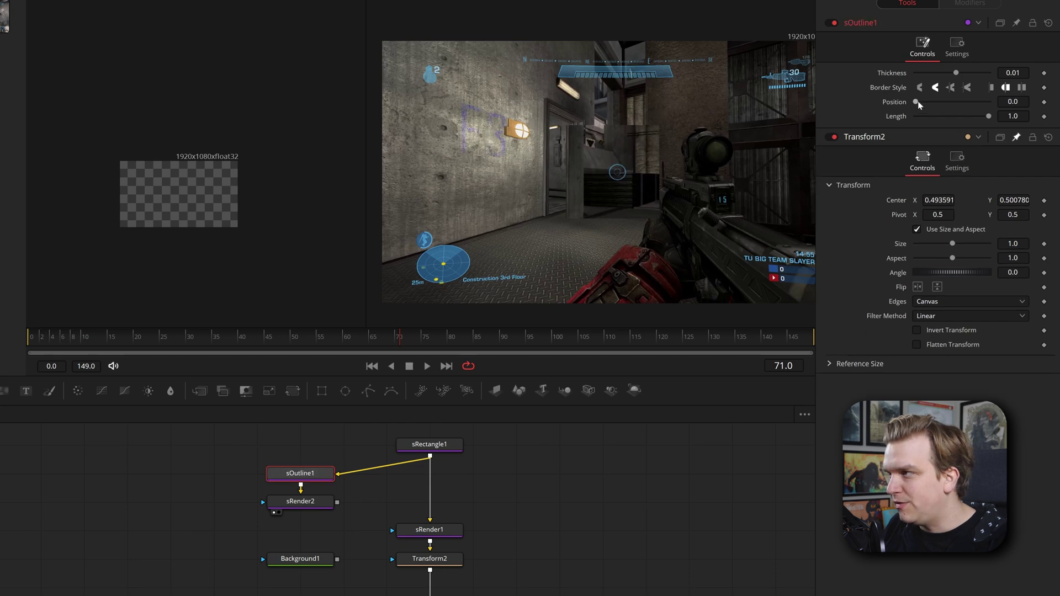
scroll(190, 149, "up", 6)
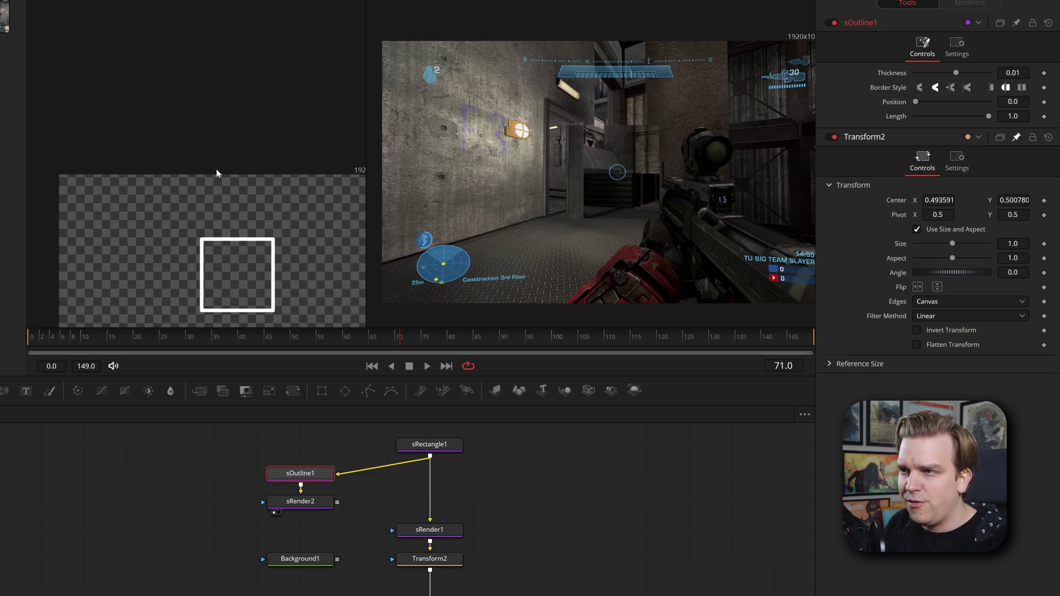
scroll(223, 160, "up", 2)
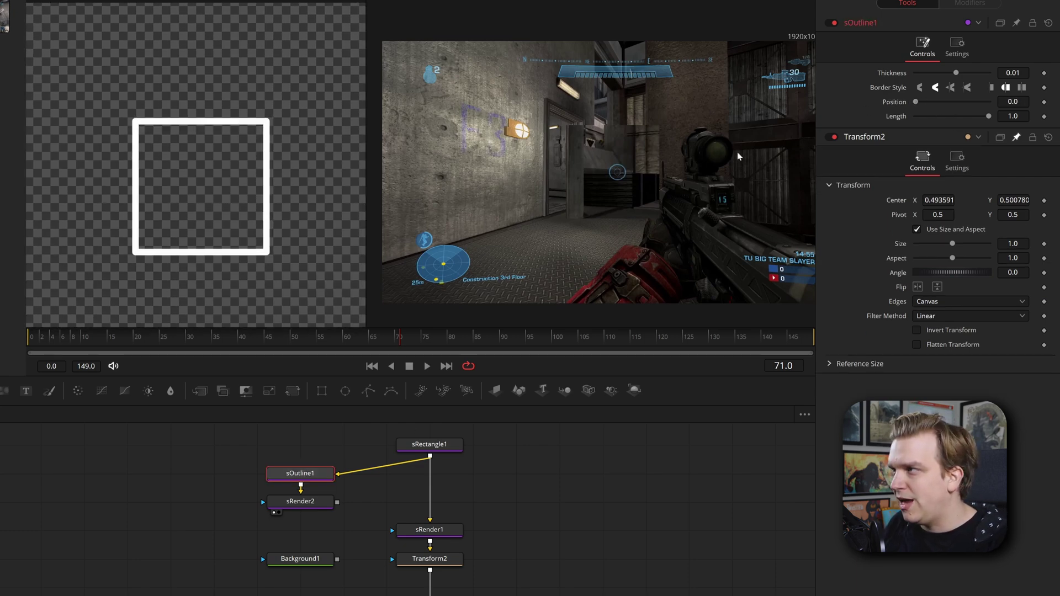
left_click(935, 88)
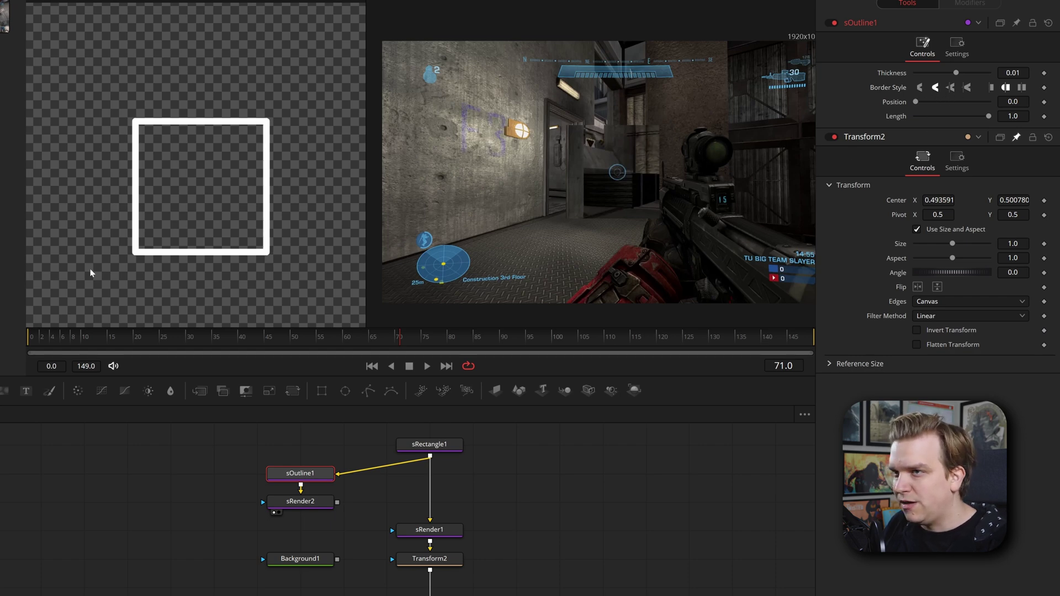
left_click(950, 88)
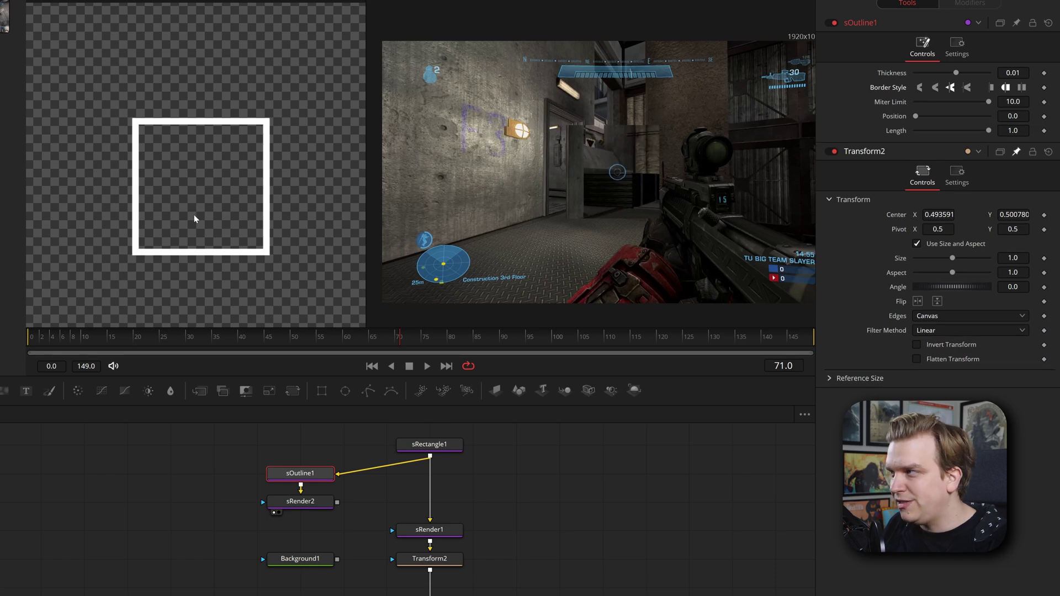
left_click_drag(955, 72, 954, 72)
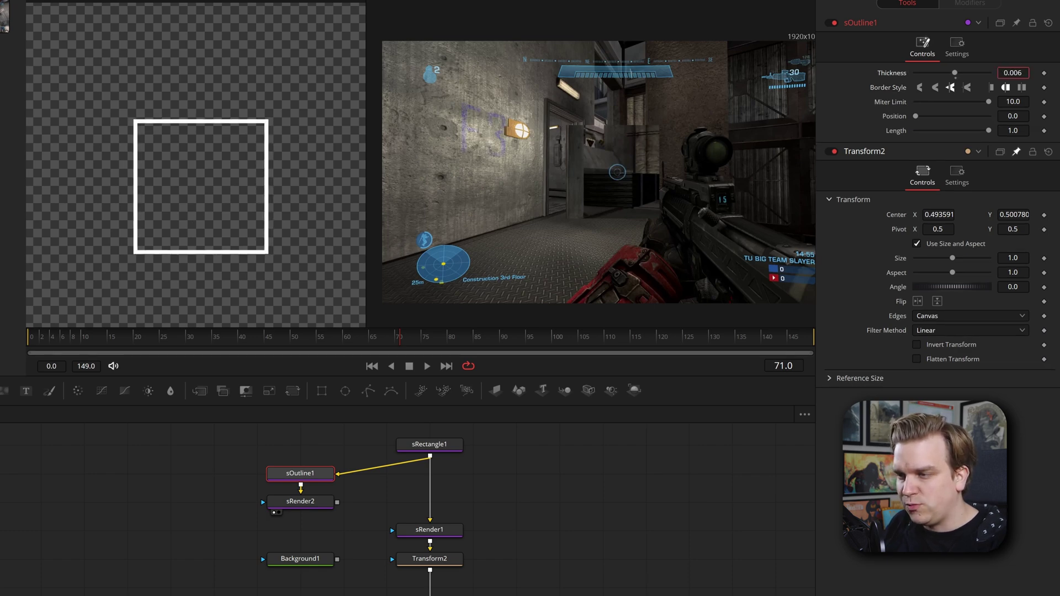
scroll(234, 577, "down", 1)
- Move sOutline1, sRender2 and Background1 right and feed sRender2 into Background1
left_click_drag(267, 592, 197, 462)
left_click_drag(227, 500, 450, 507)
left_click(529, 506)
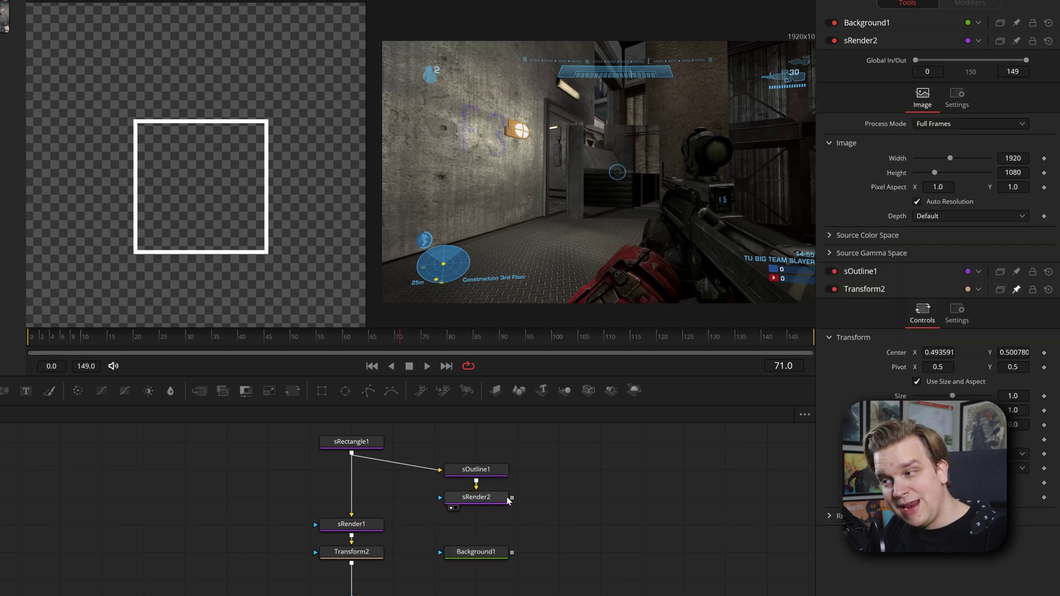
left_click_drag(512, 497, 487, 513)
scroll(552, 554, "down", 1)
scroll(547, 552, "down", 1)
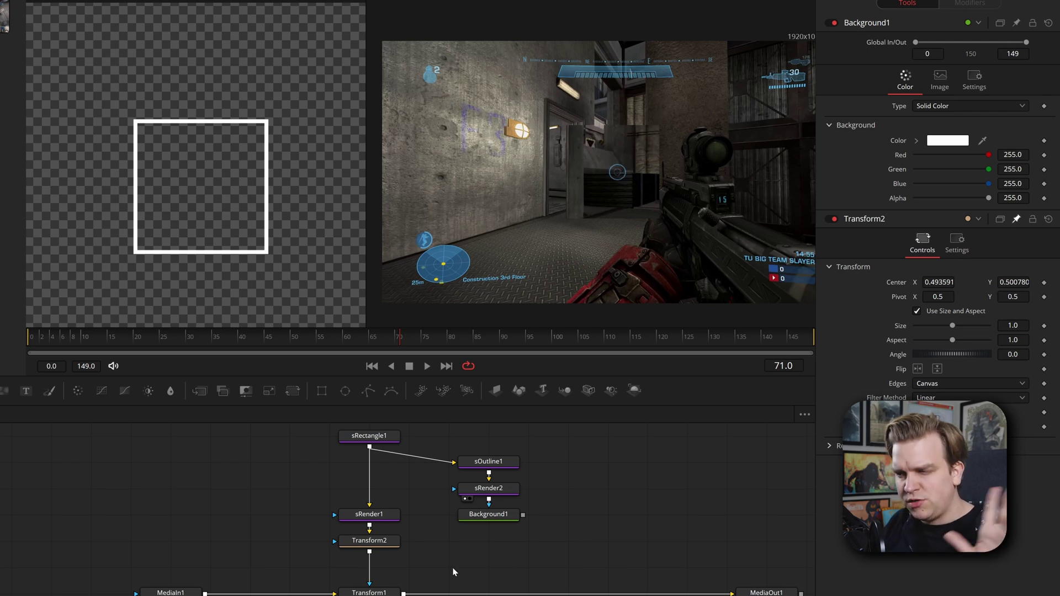
- Paste an instanced copy of Transform2 and feed Background1 into Instance_Transform2
left_click(372, 543)
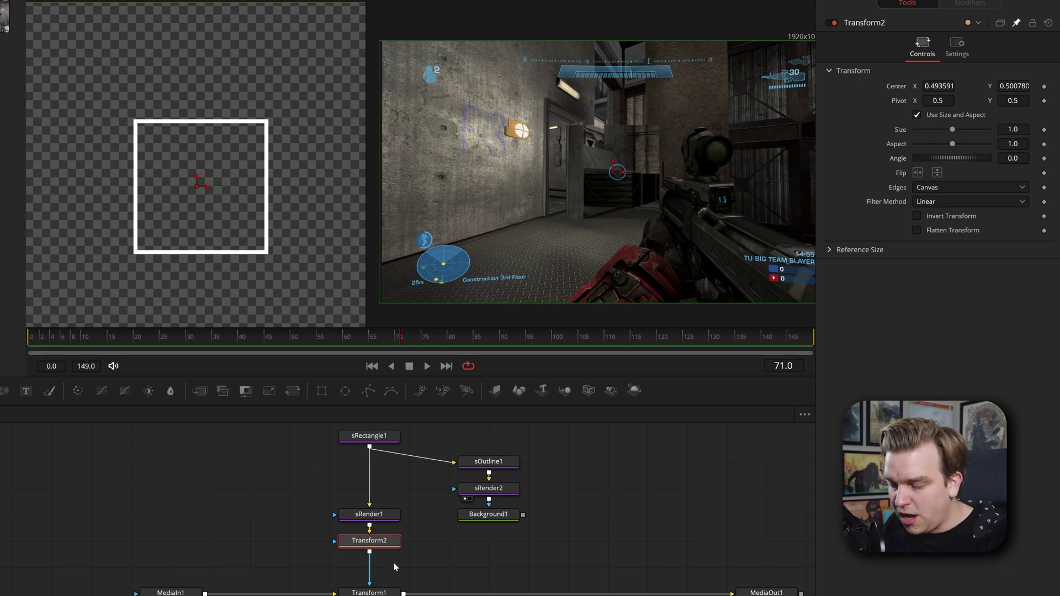
left_click(491, 548)
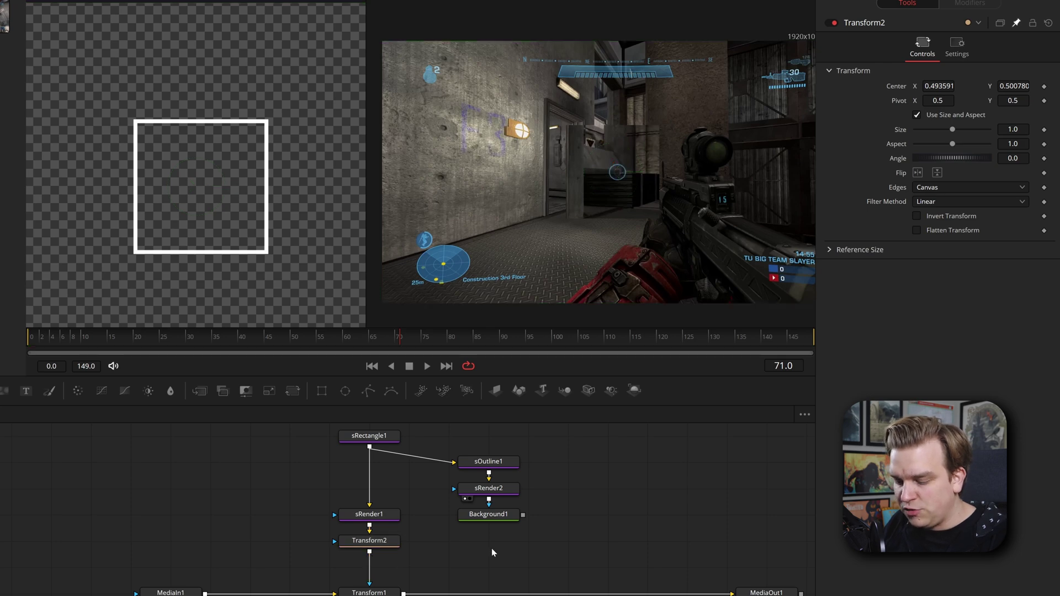
key("ctrl+shift+v")
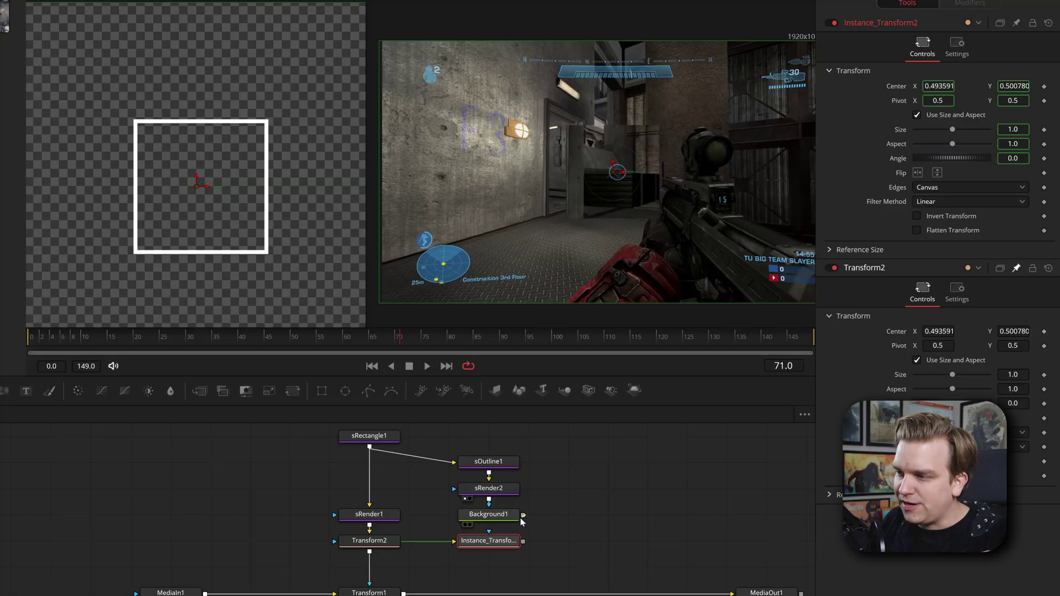
left_click_drag(523, 516, 467, 544)
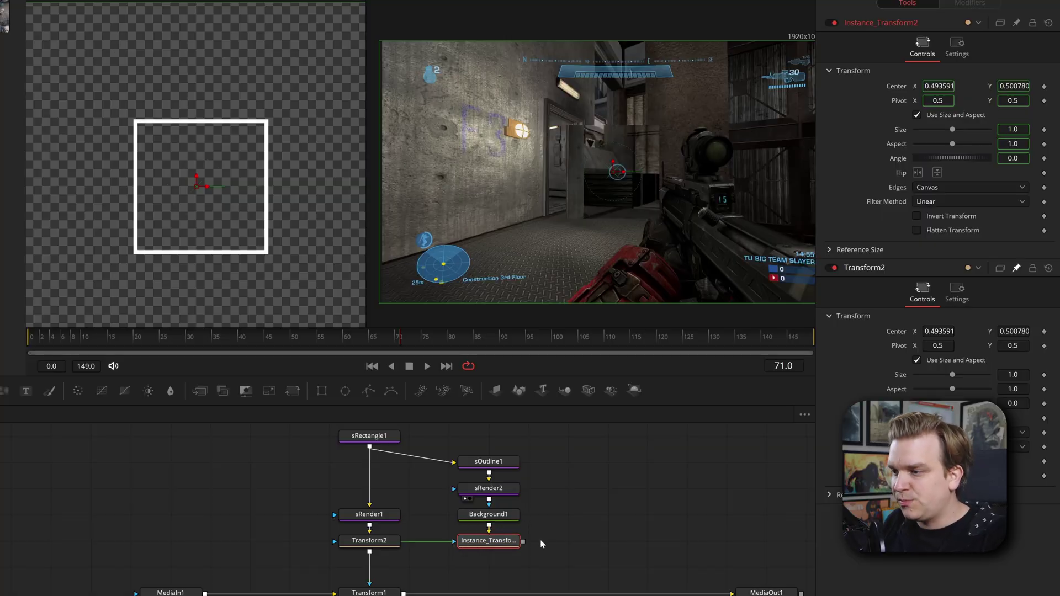
key("2")
- Test-move the white square, undo it to recentre, and relink Background1 to the instance
scroll(644, 251, "down", 2)
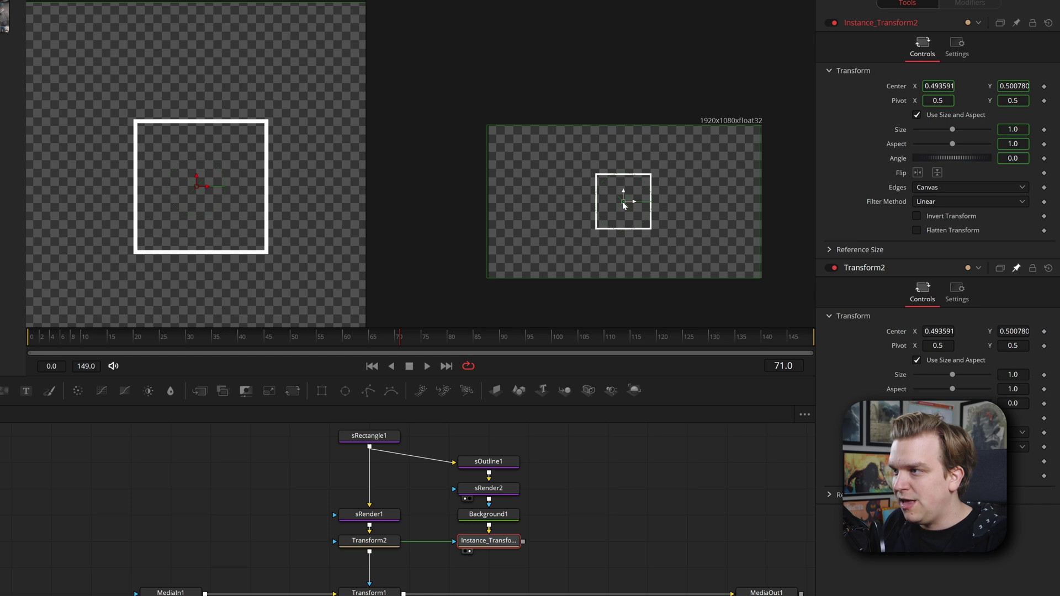
left_click_drag(622, 203, 722, 244)
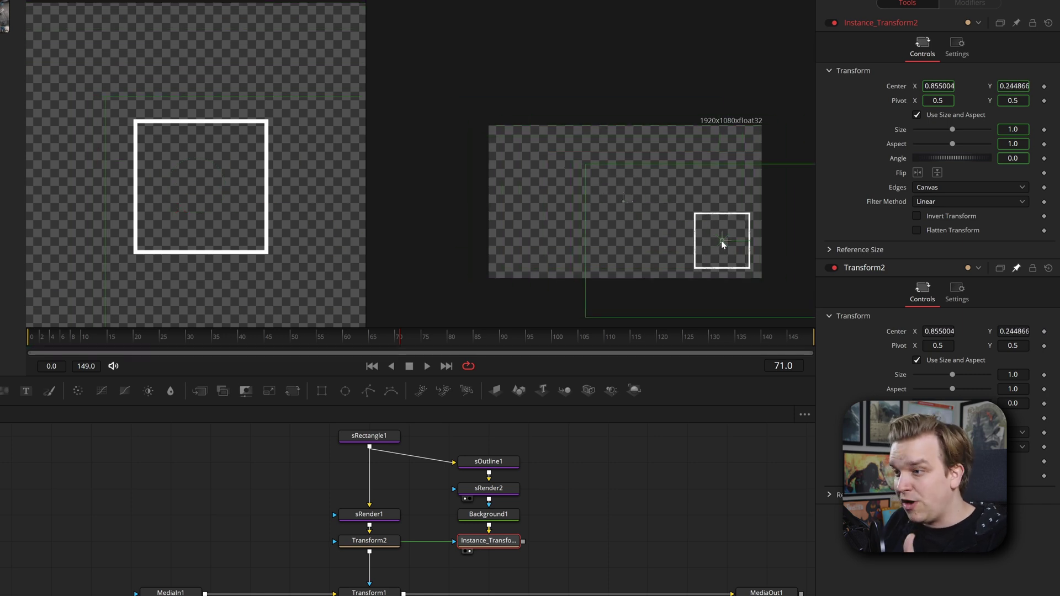
left_click(370, 543)
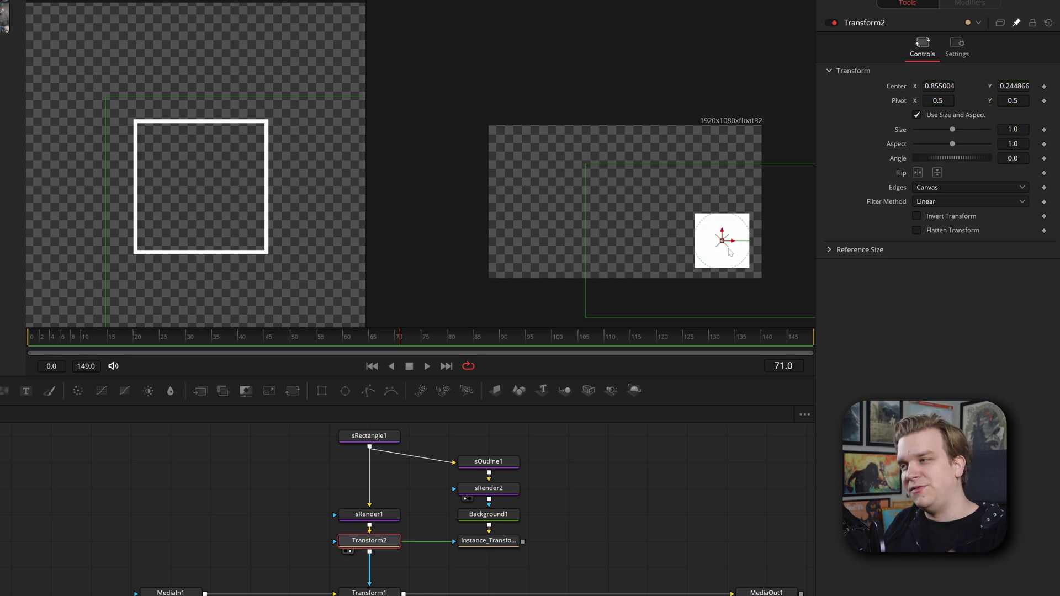
key("ctrl+z")
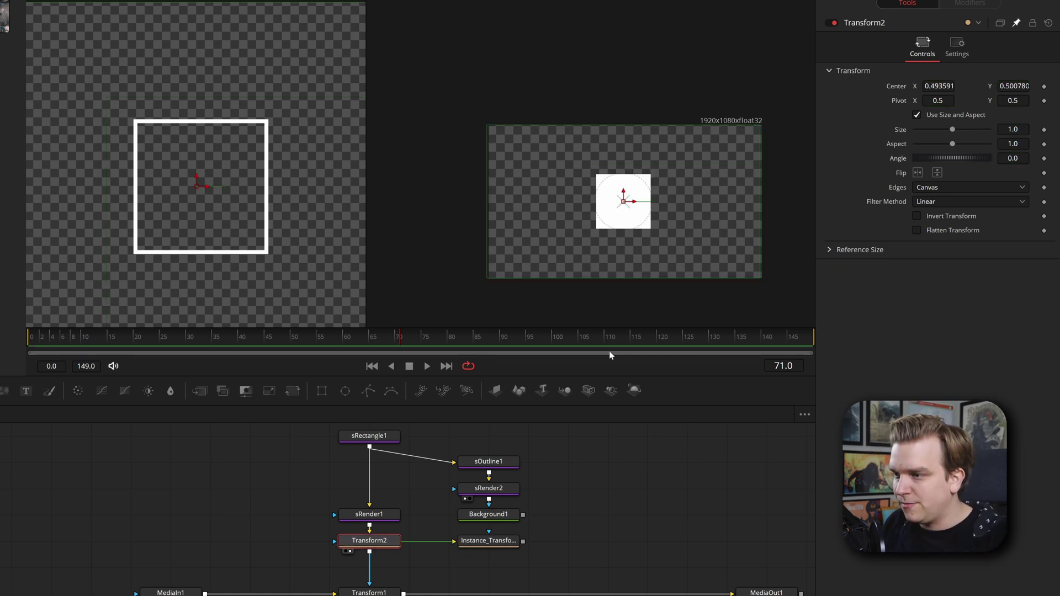
left_click_drag(504, 535, 504, 536)
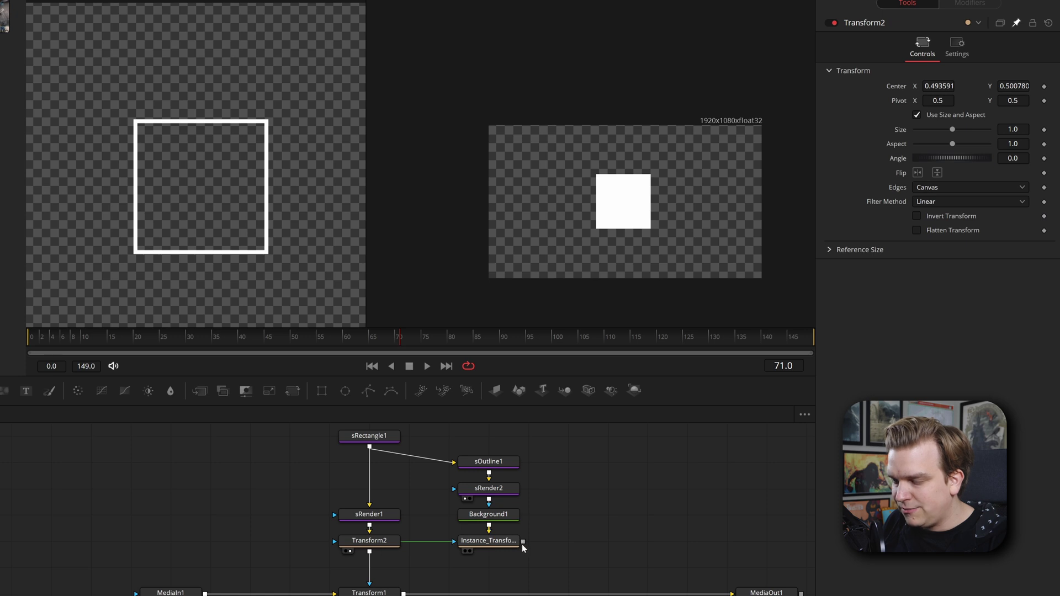
scroll(505, 560, "up", 3)
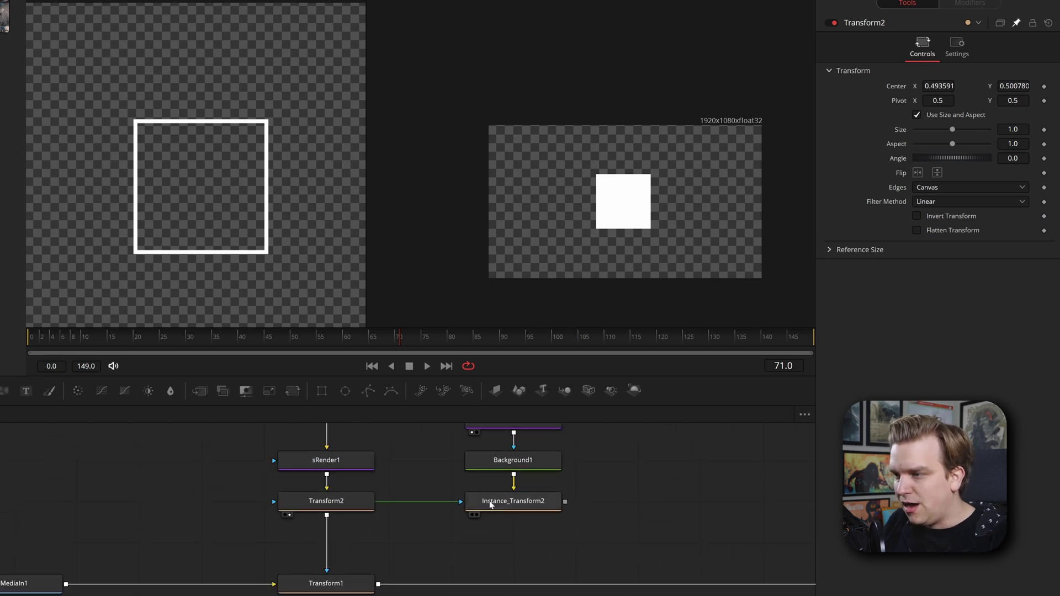
left_click_drag(565, 501, 378, 588)
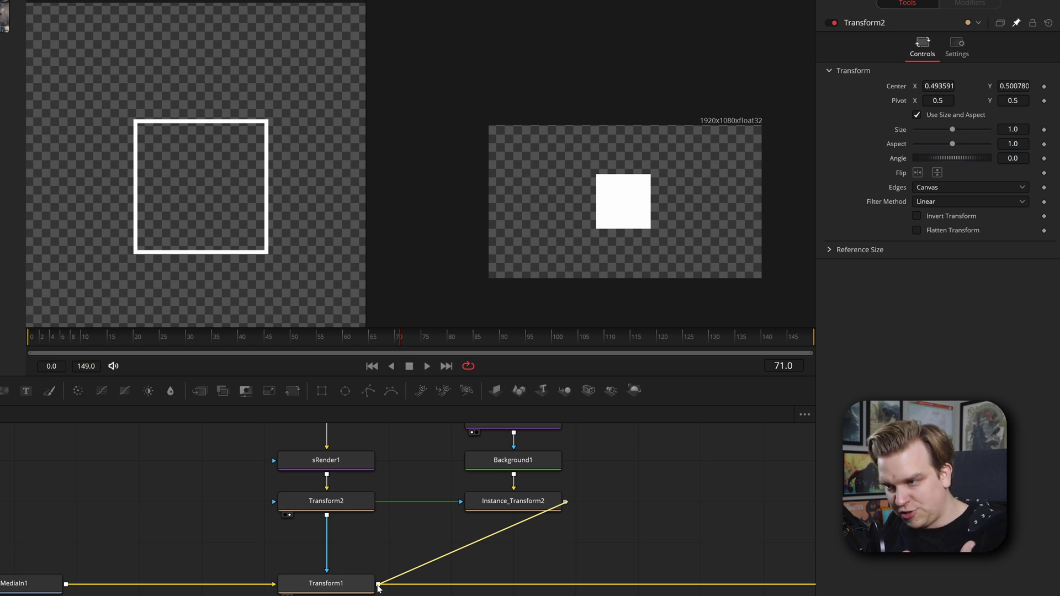
- Merge Instance_Transform2 over Transform1's footage as Merge1 and view Merge1
left_click_drag(378, 588, 378, 587)
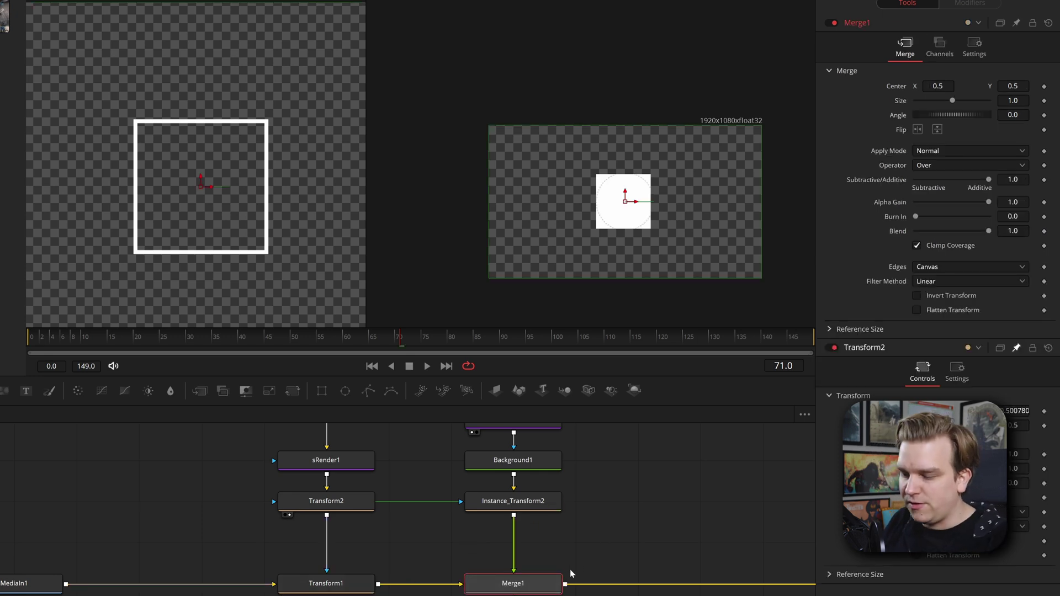
key("2")
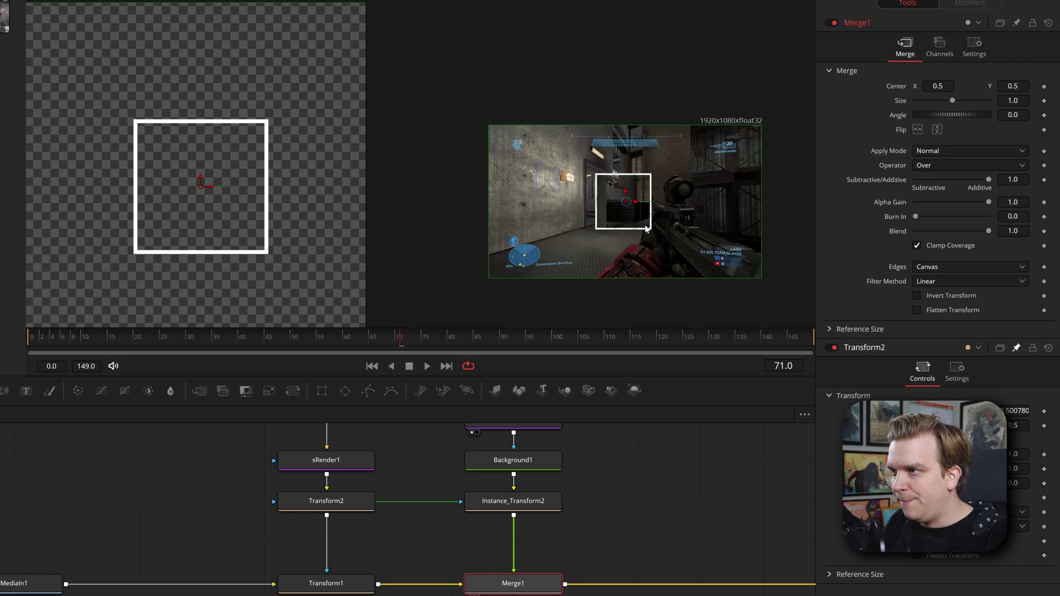
scroll(645, 228, "up", 3)
scroll(503, 246, "down", 2)
scroll(545, 249, "up", 2)
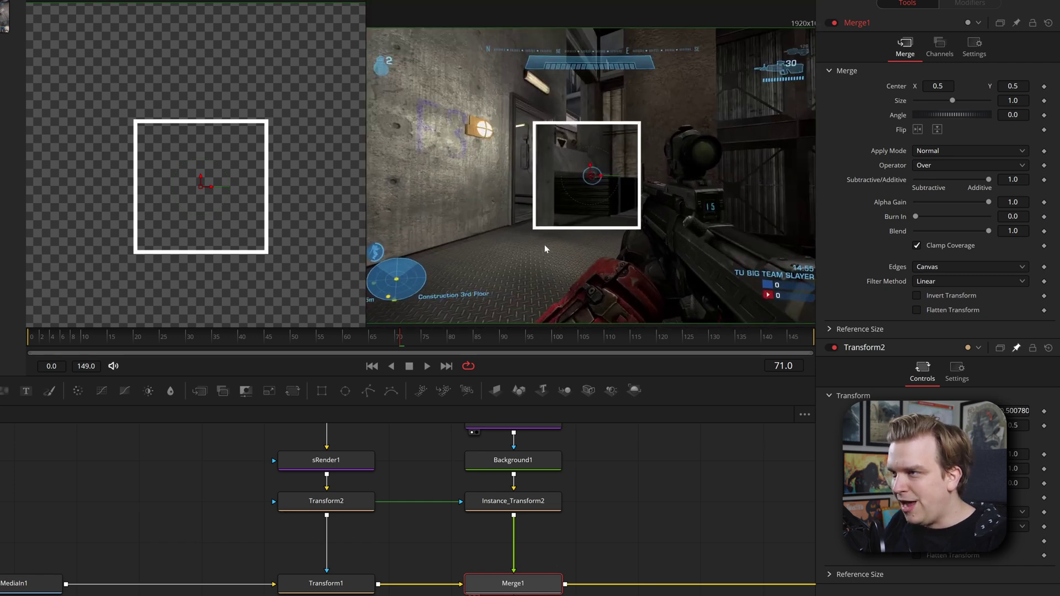
scroll(707, 240, "down", 3)
scroll(676, 246, "up", 1)
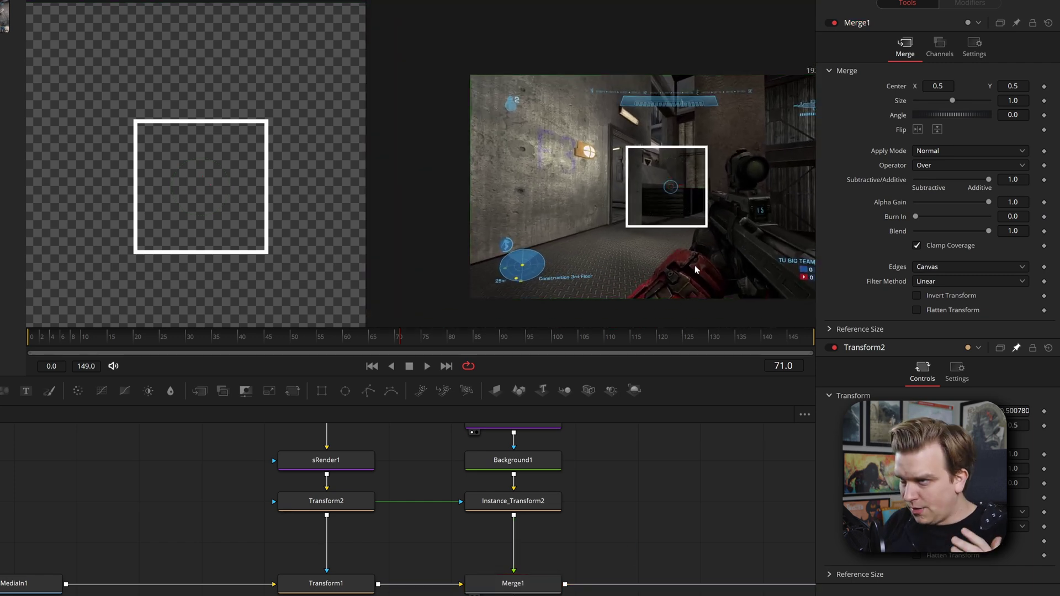
scroll(696, 269, "down", 2)
scroll(587, 225, "up", 2)
- Move Transform2's centre so the white box sits near the frame centre, in an enlarged viewer
left_click(318, 508)
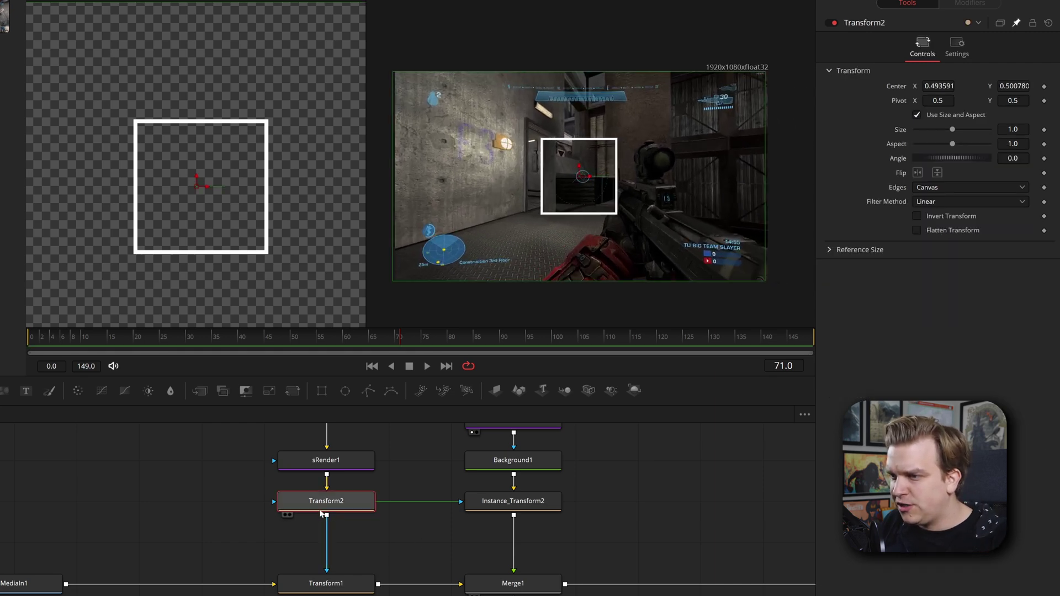
left_click_drag(938, 86, 1010, 86)
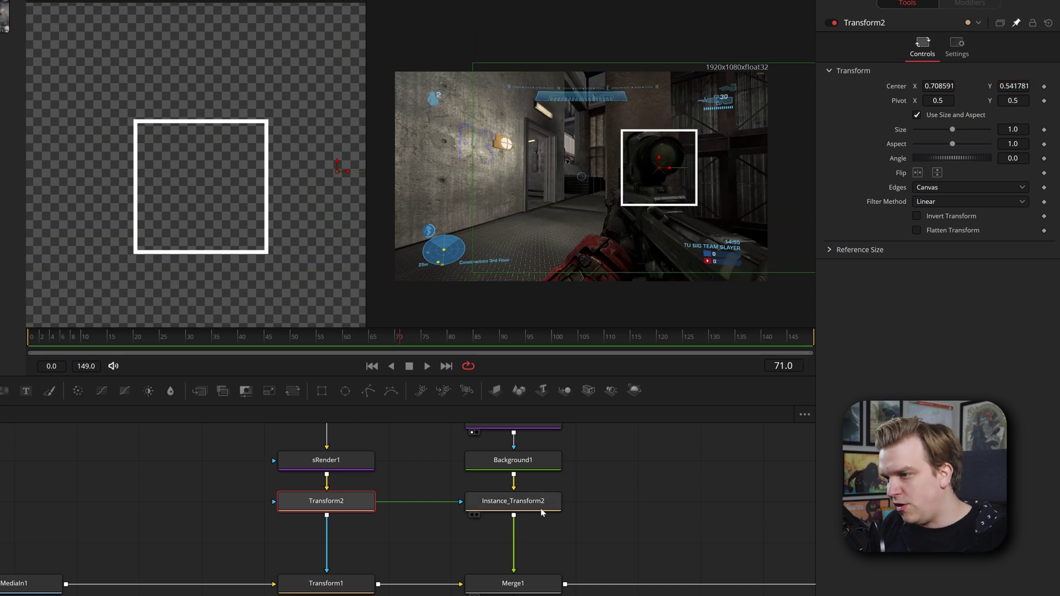
left_click_drag(649, 506, 640, 516)
scroll(640, 516, "left", 5)
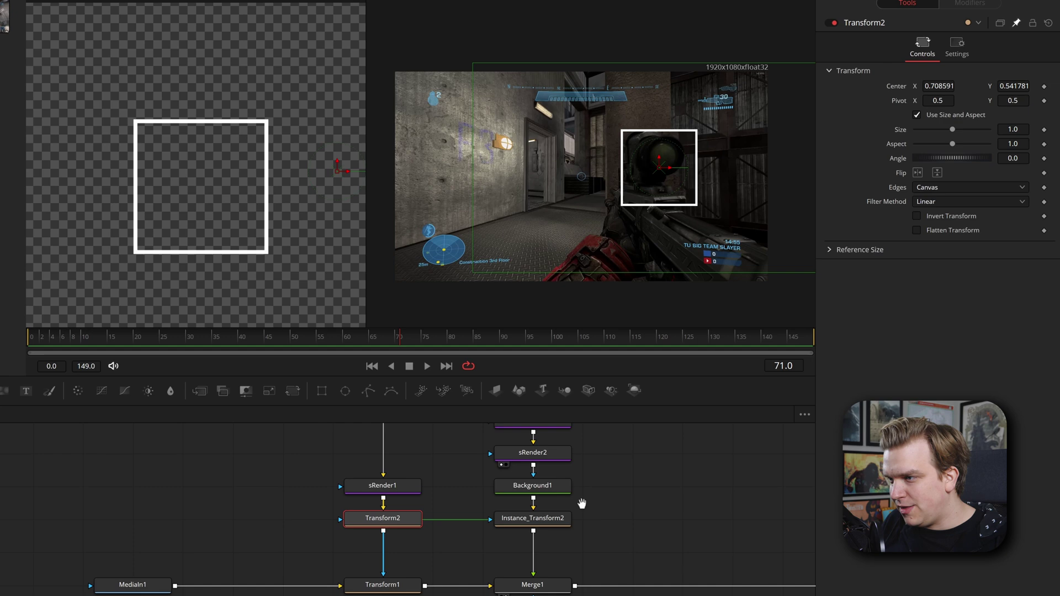
scroll(580, 502, "up", 2)
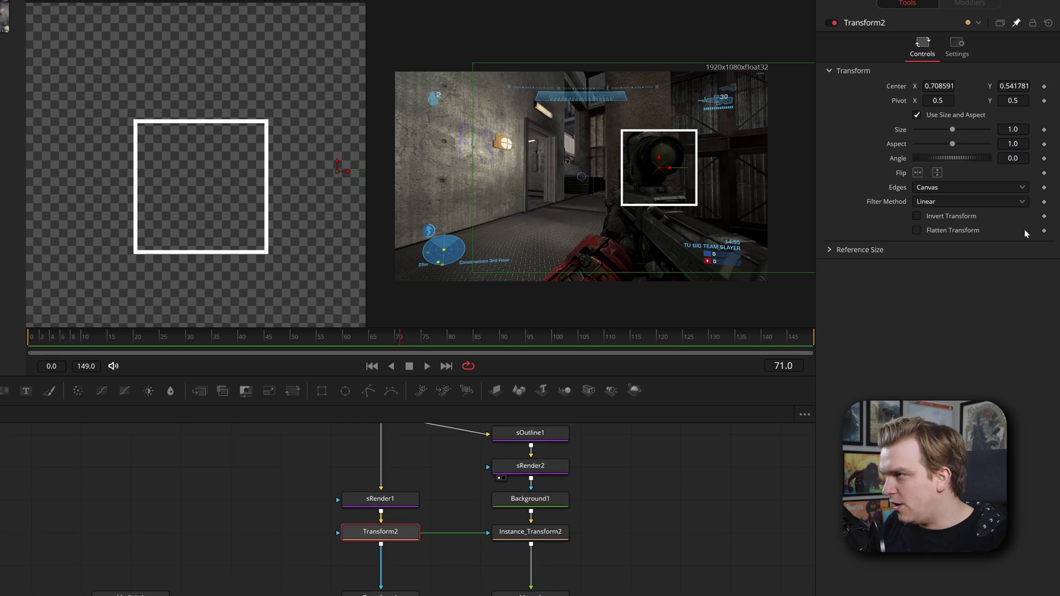
left_click_drag(659, 167, 582, 178)
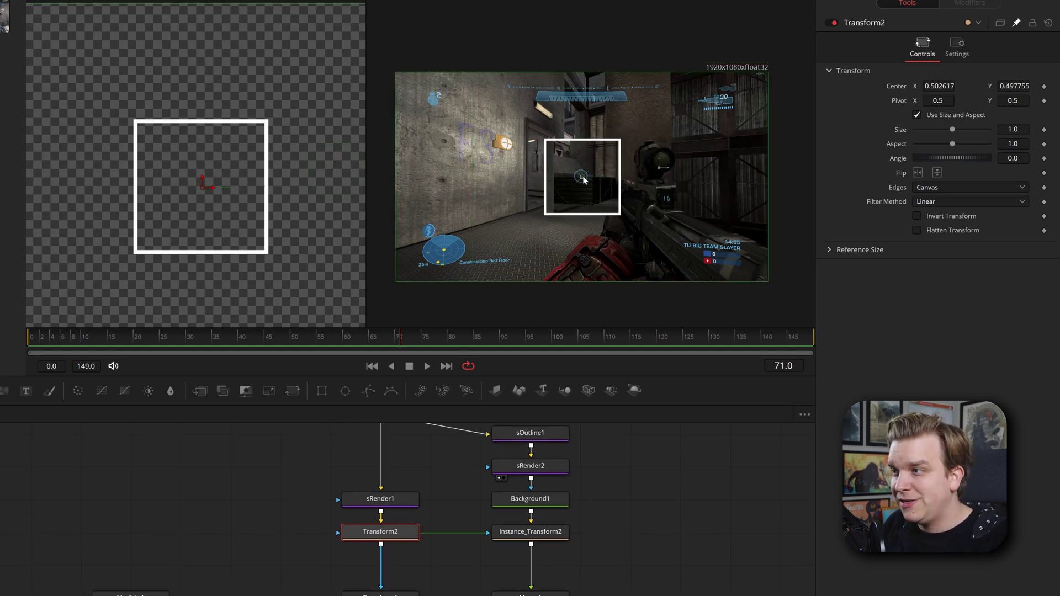
scroll(688, 212, "up", 1)
scroll(650, 236, "up", 2)
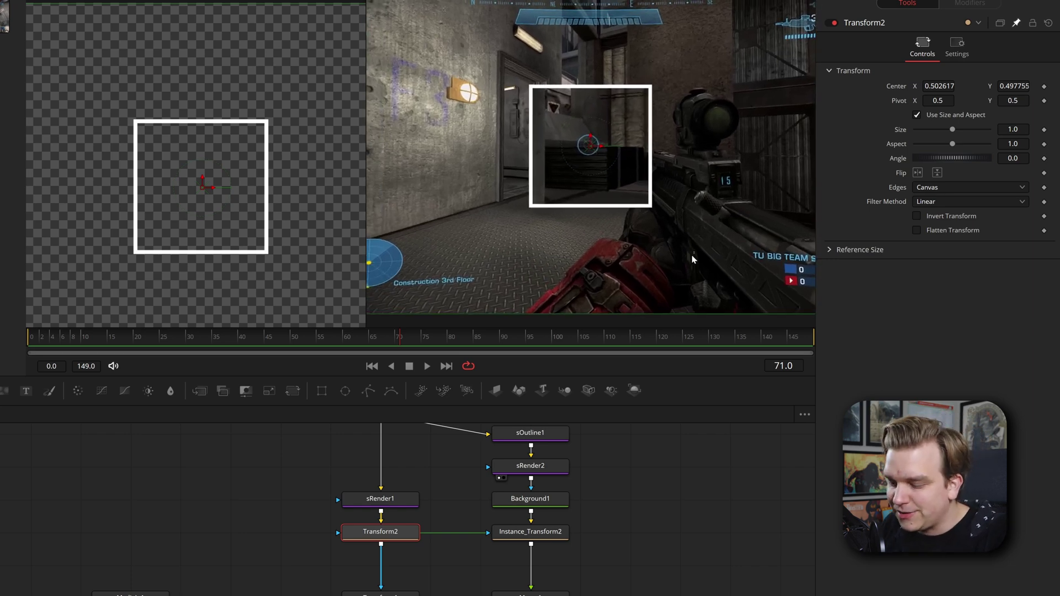
key("ctrl+shift+w")
scroll(455, 251, "down", 3)
scroll(650, 475, "down", 2)
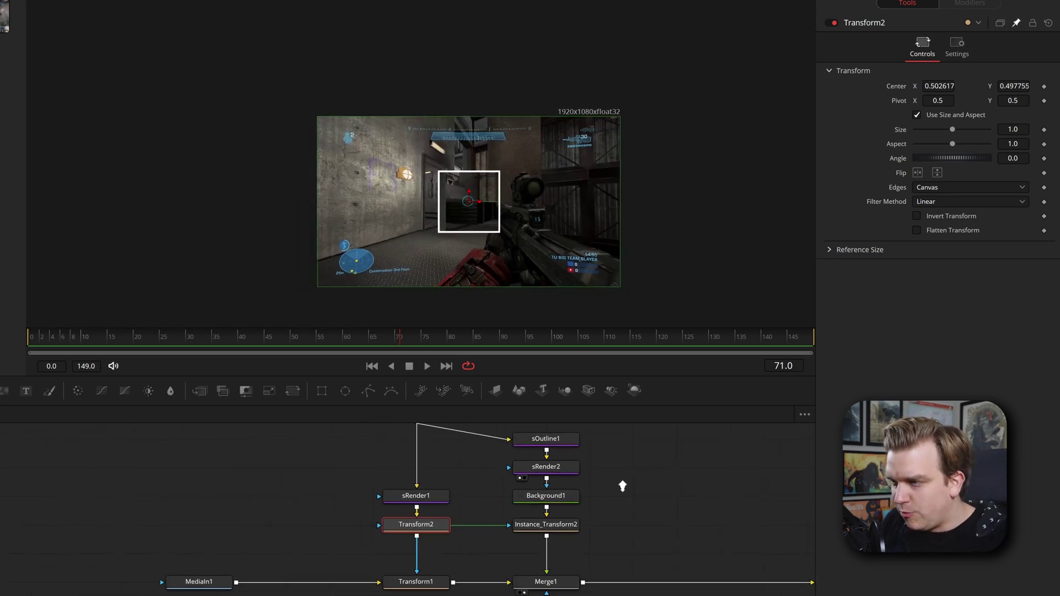
scroll(628, 505, "up", 1)
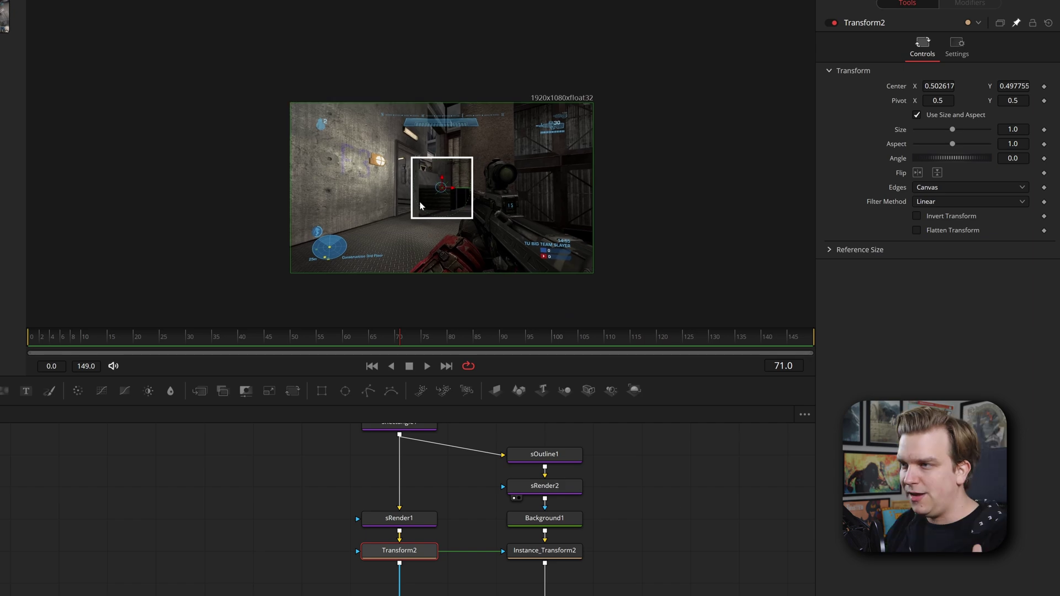
scroll(421, 201, "up", 3)
scroll(521, 206, "down", 1)
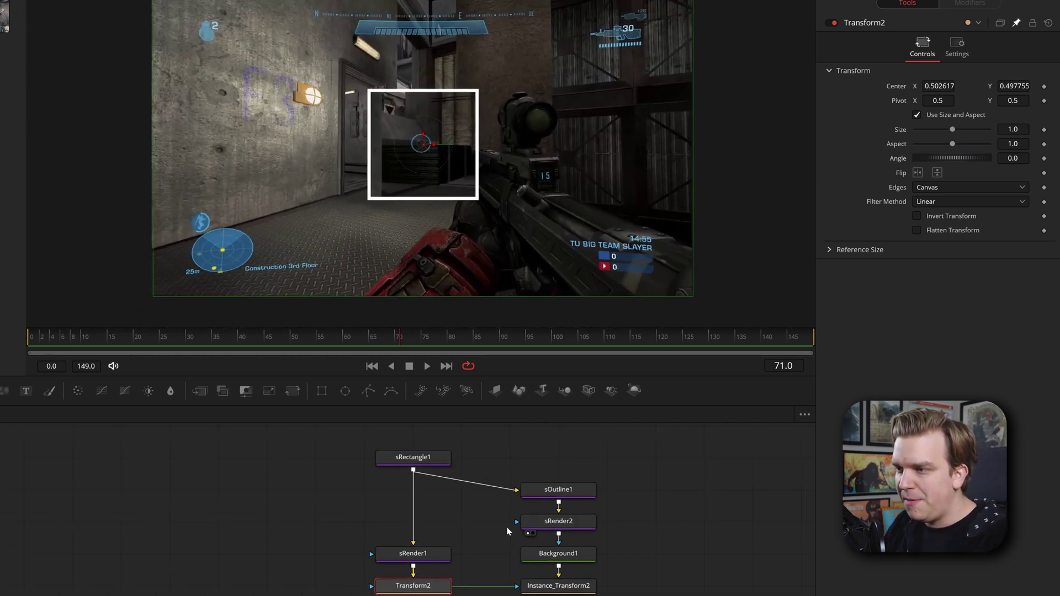
left_click(416, 458)
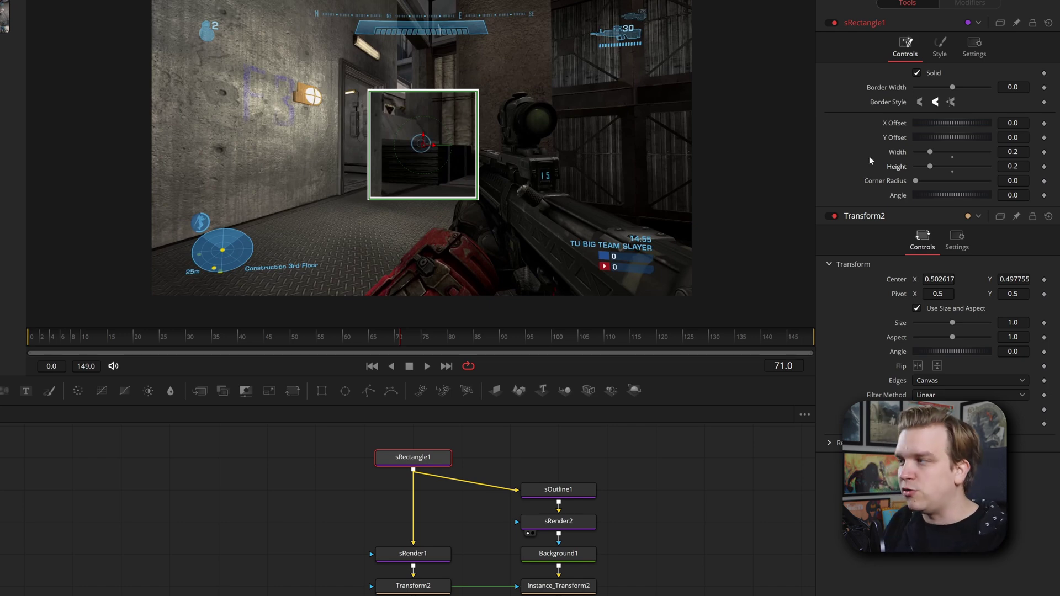
- Attach an Anim Curves modifier to sRectangle1's Width and keep Height at 0.2
right_click(896, 151)
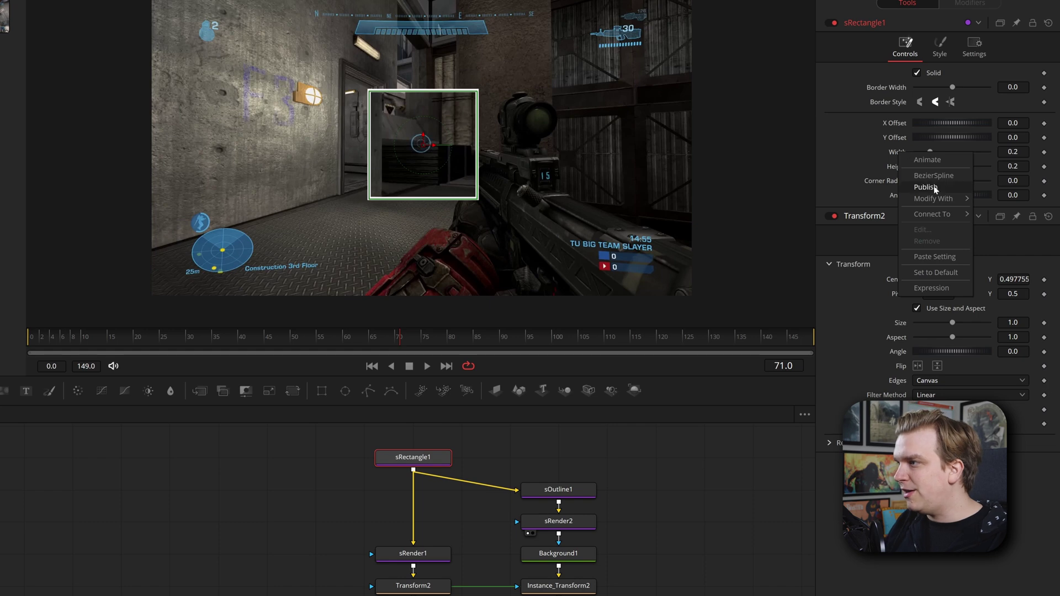
mouse_move(926, 200)
left_click(856, 200)
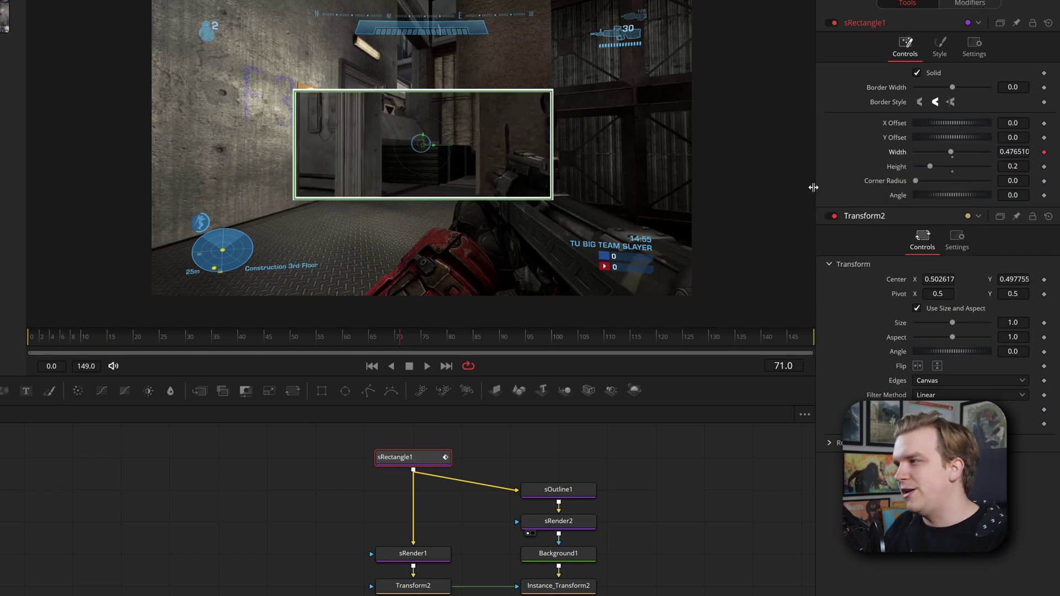
left_click(1012, 166)
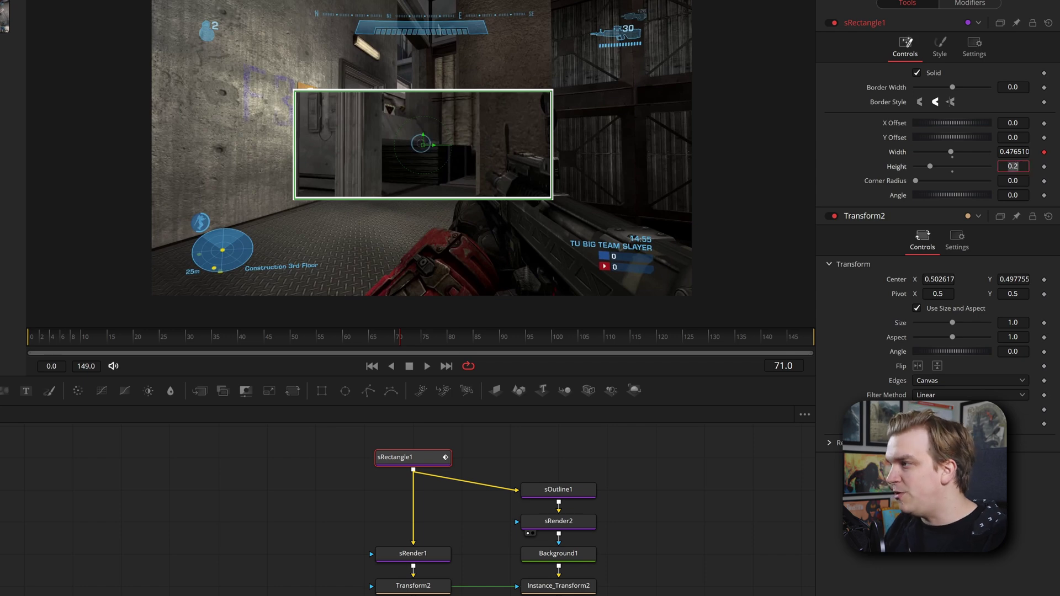
key("Return")
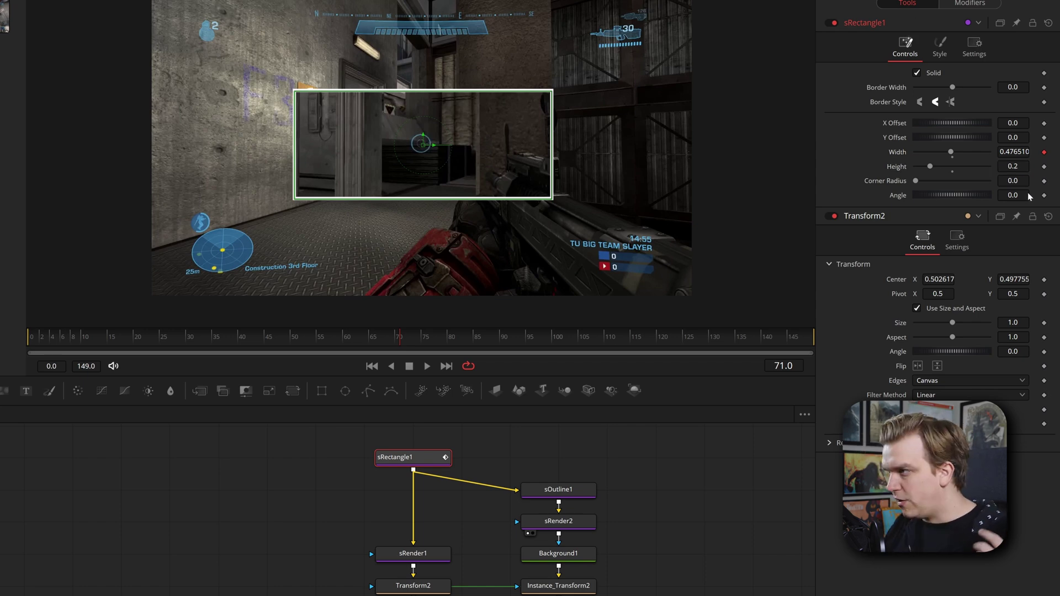
- Set the Width Anim Curves Source to Duration, Curve to Custom, with Mirror ticked
left_click(970, 4)
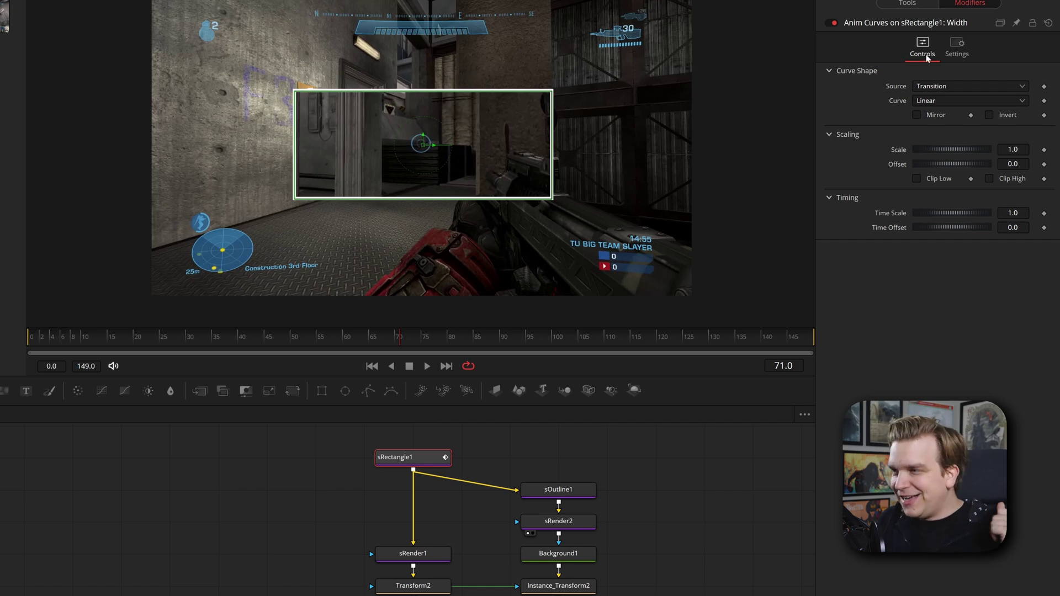
left_click(925, 88)
left_click(925, 102)
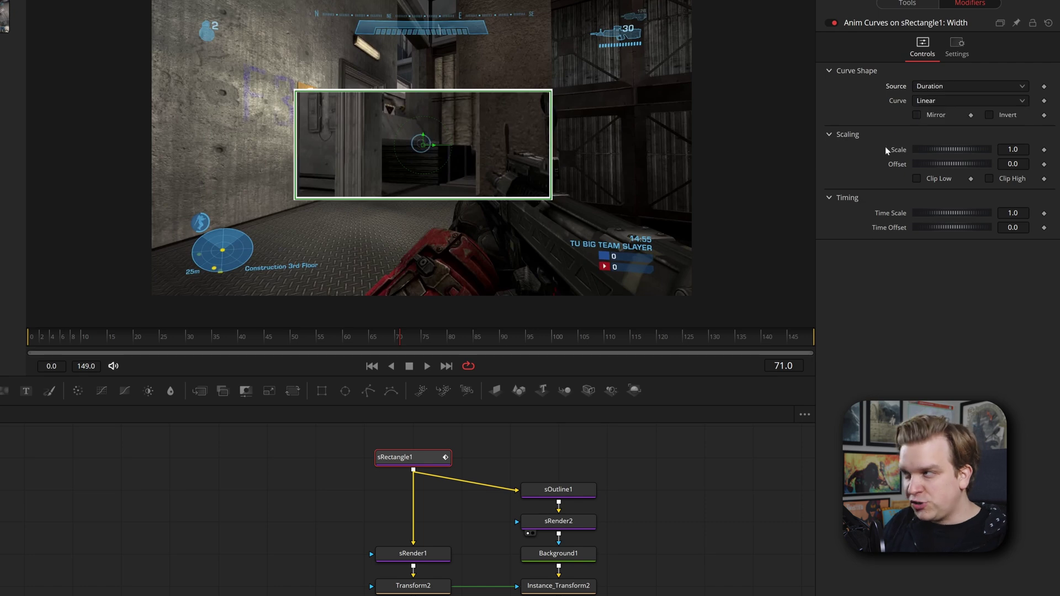
left_click(927, 101)
left_click(931, 143)
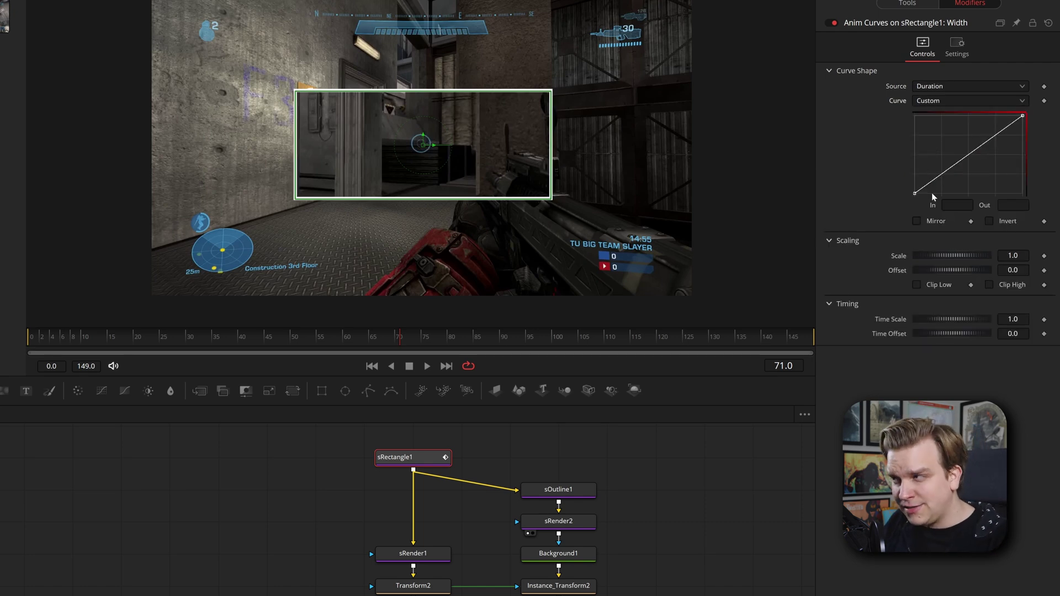
left_click(922, 220)
- Scrub the clip to preview the width, then add a point near the curve's top
left_click_drag(56, 329, 16, 342)
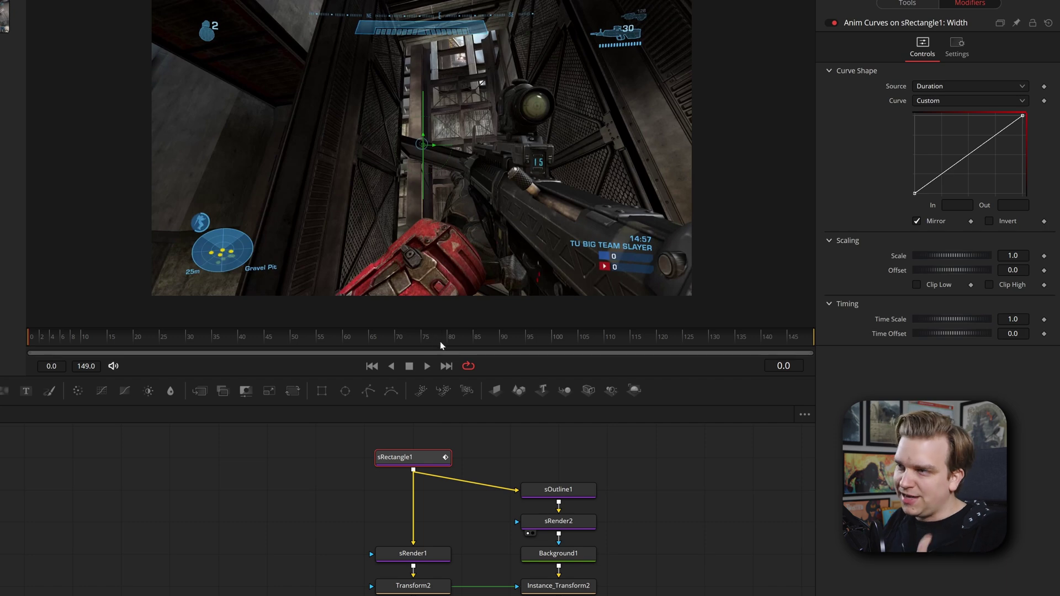
left_click_drag(42, 342, 776, 352)
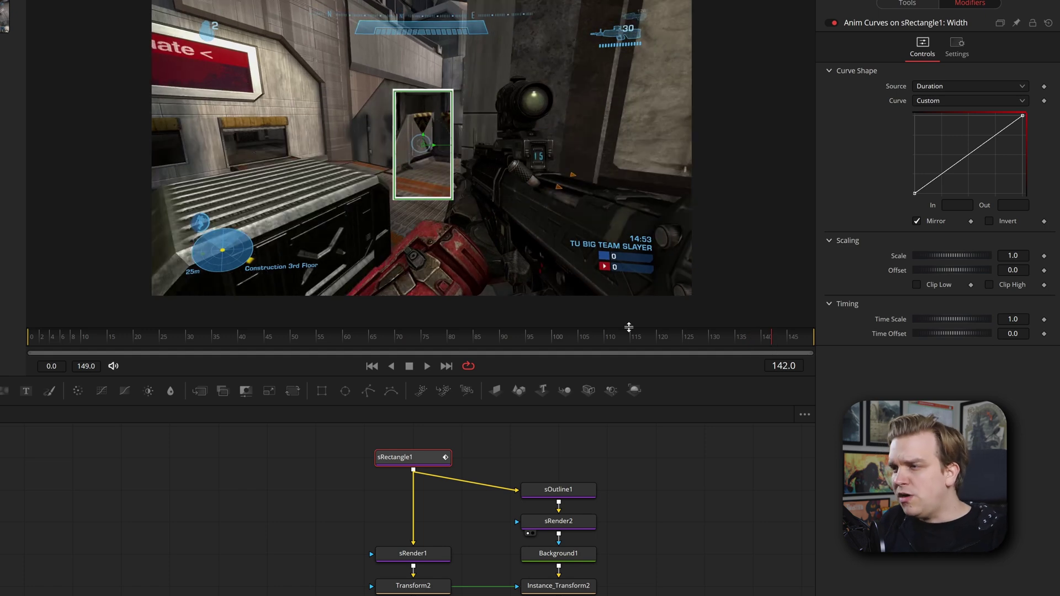
left_click(404, 352)
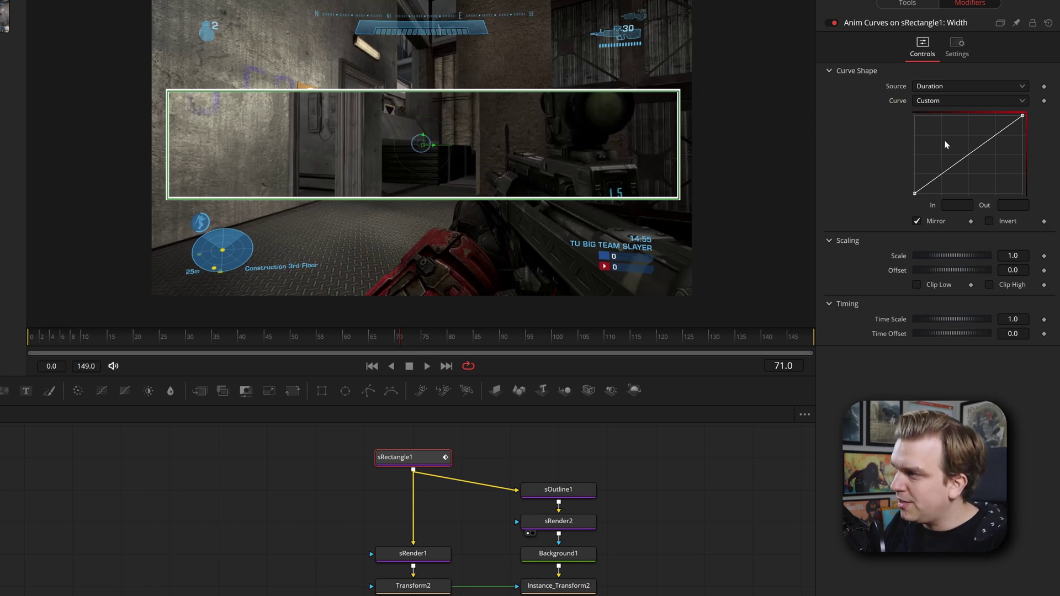
left_click(986, 141)
- Smooth the custom curve into an S-shape and pull its top point earlier
key("ctrl+z")
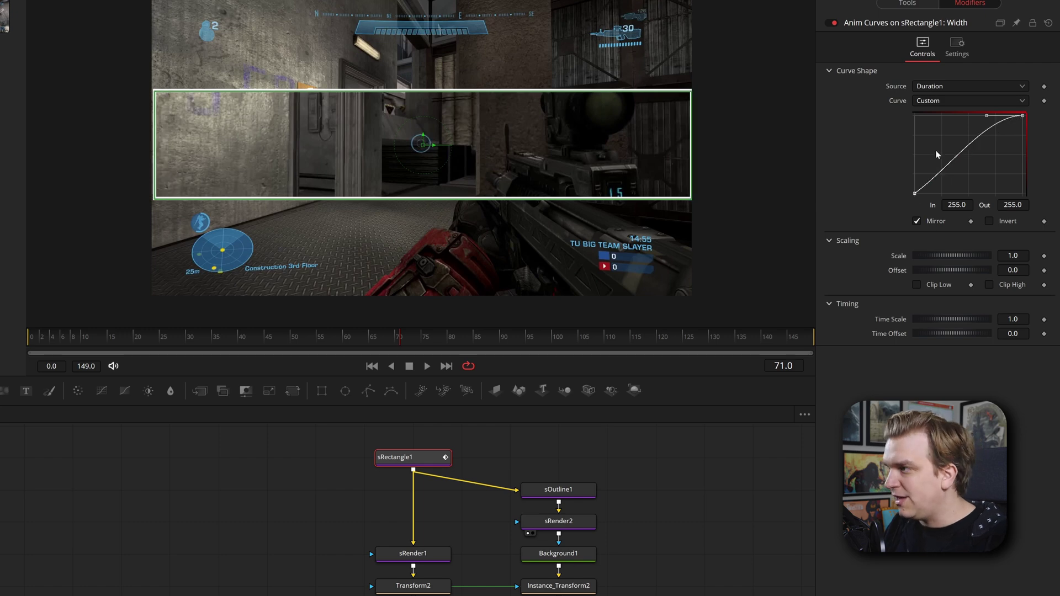
key("ctrl+a")
key("s")
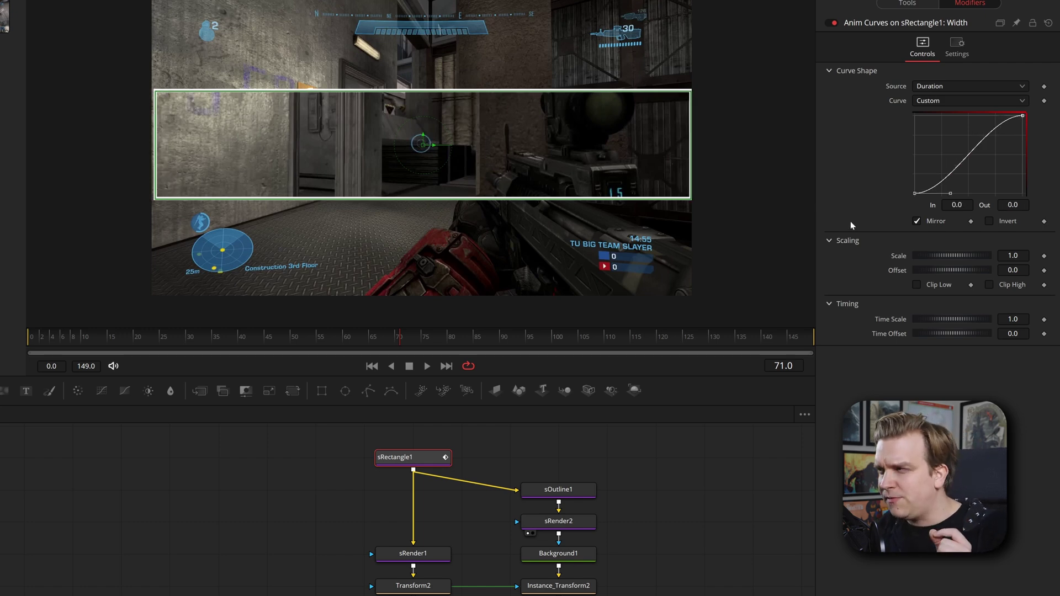
left_click(1022, 115)
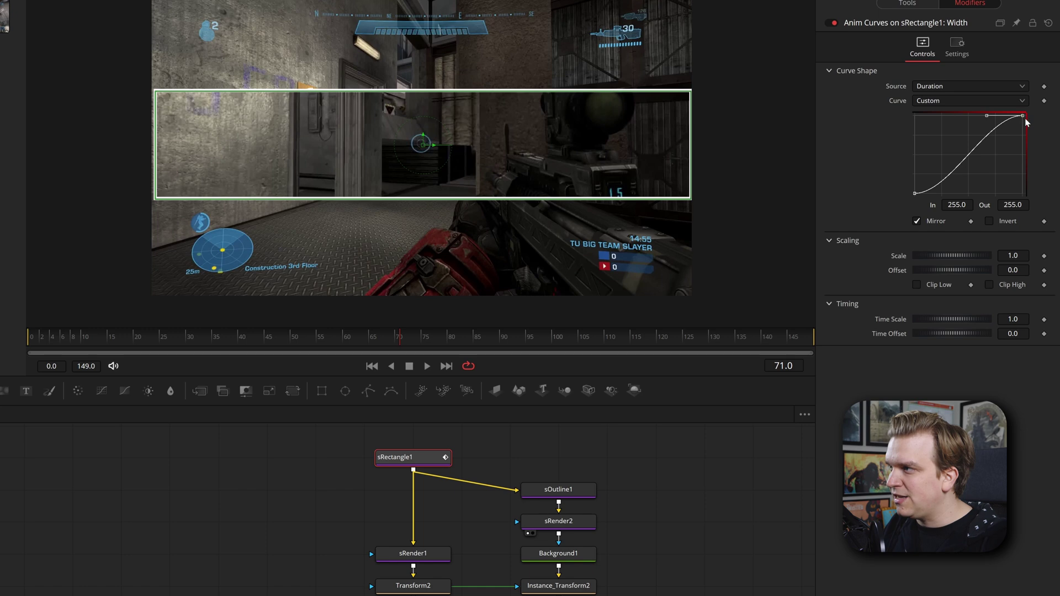
left_click_drag(1023, 118, 936, 144)
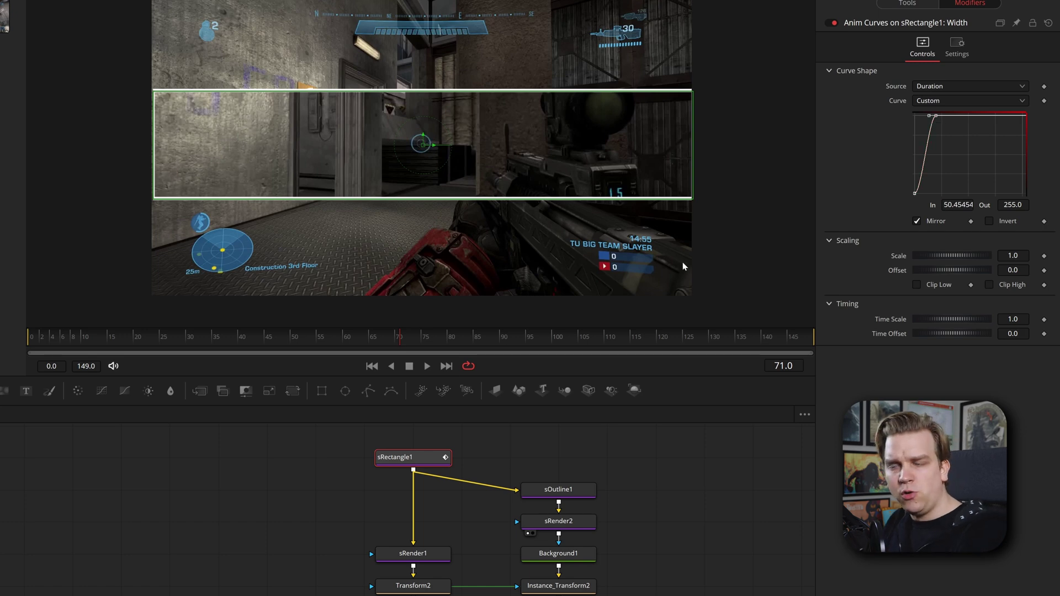
- Play and scrub the clip from the start to preview the faster-rising width
left_click_drag(57, 340, 30, 339)
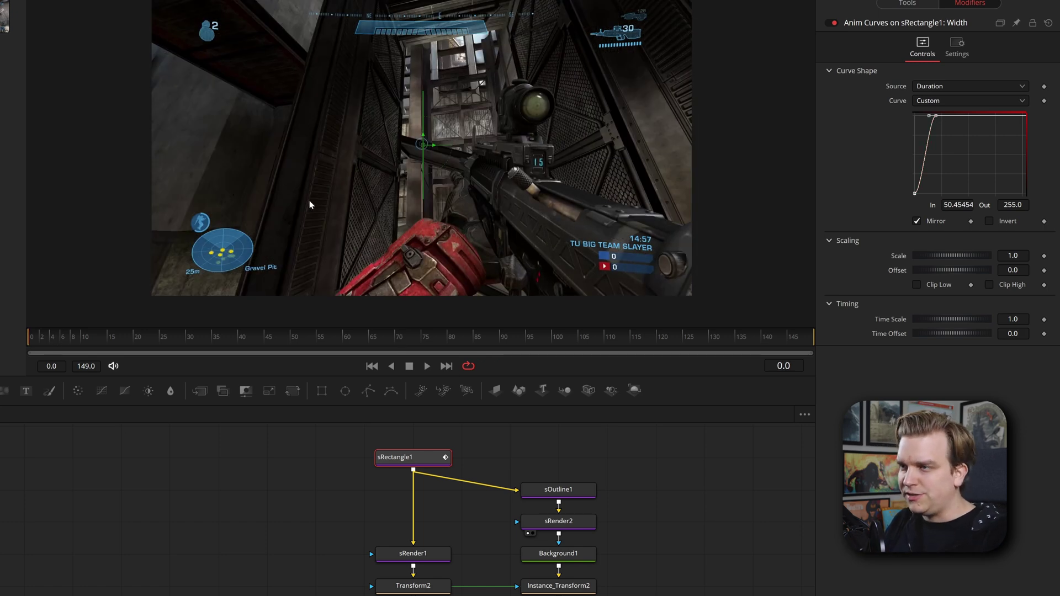
key("space")
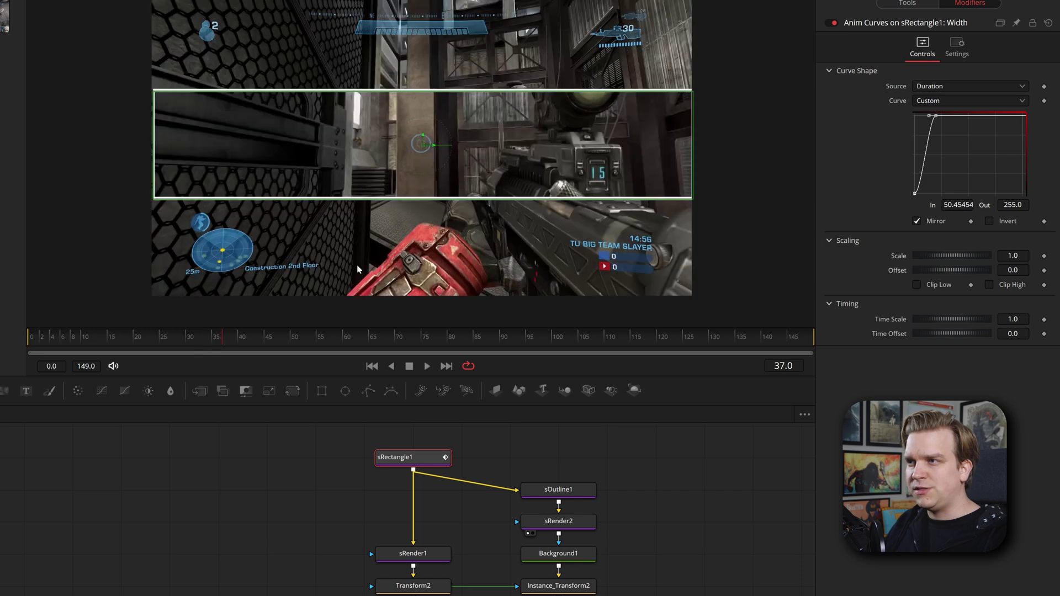
left_click(93, 342)
left_click_drag(93, 343, 797, 340)
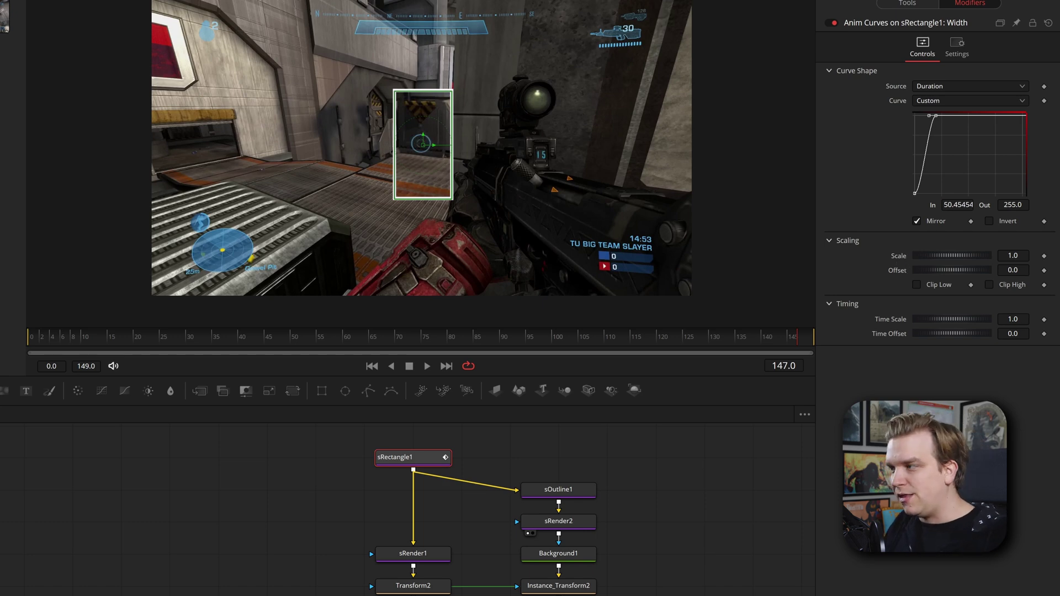
left_click(1012, 256)
- Set the Width curve's Scale to 0.2 and scrub to check the narrower box
type("0.2")
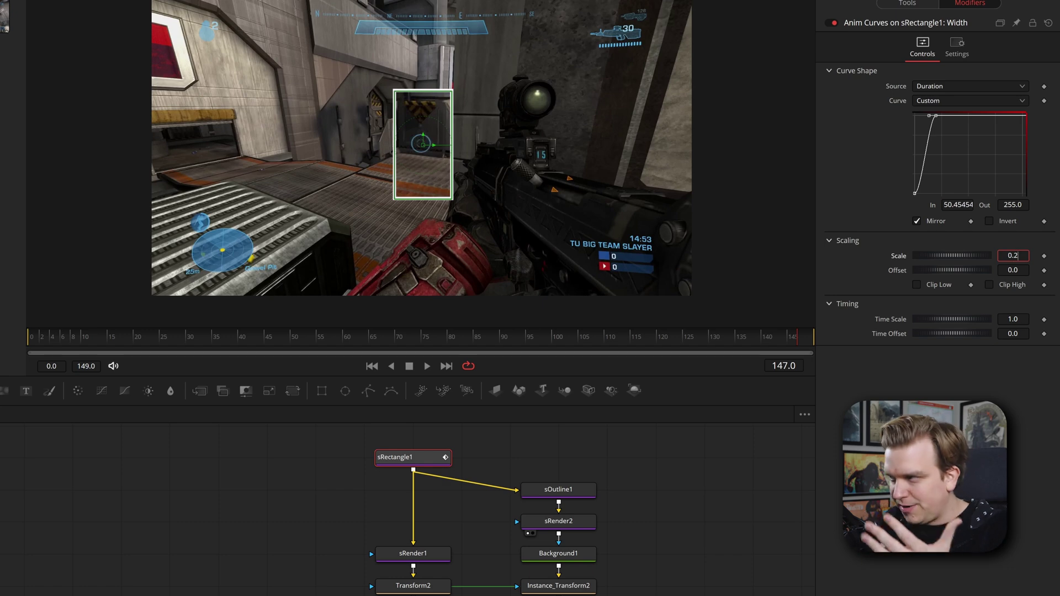
key("Return")
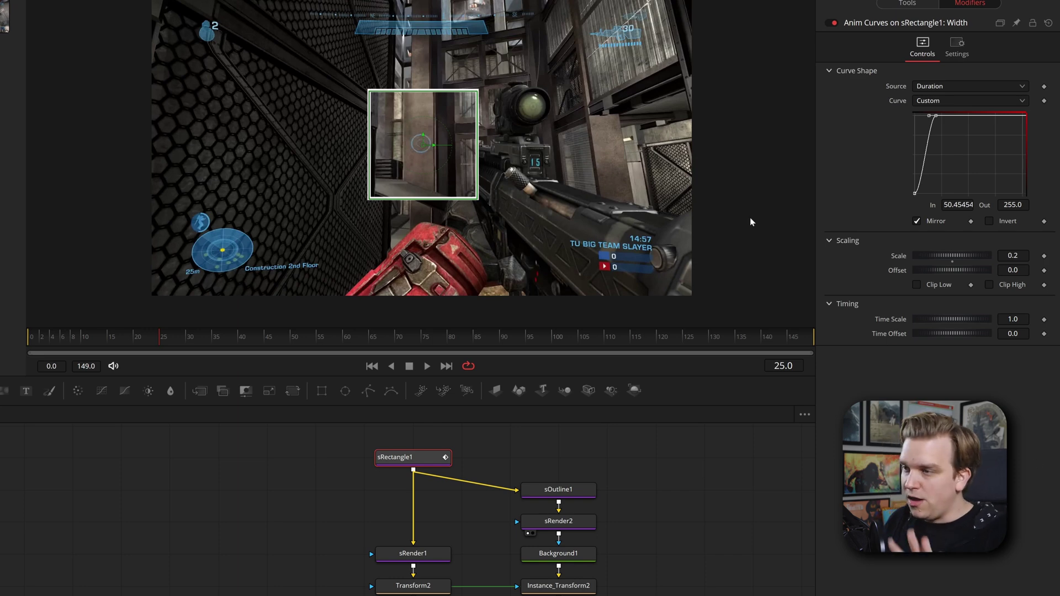
left_click_drag(78, 332, 180, 336)
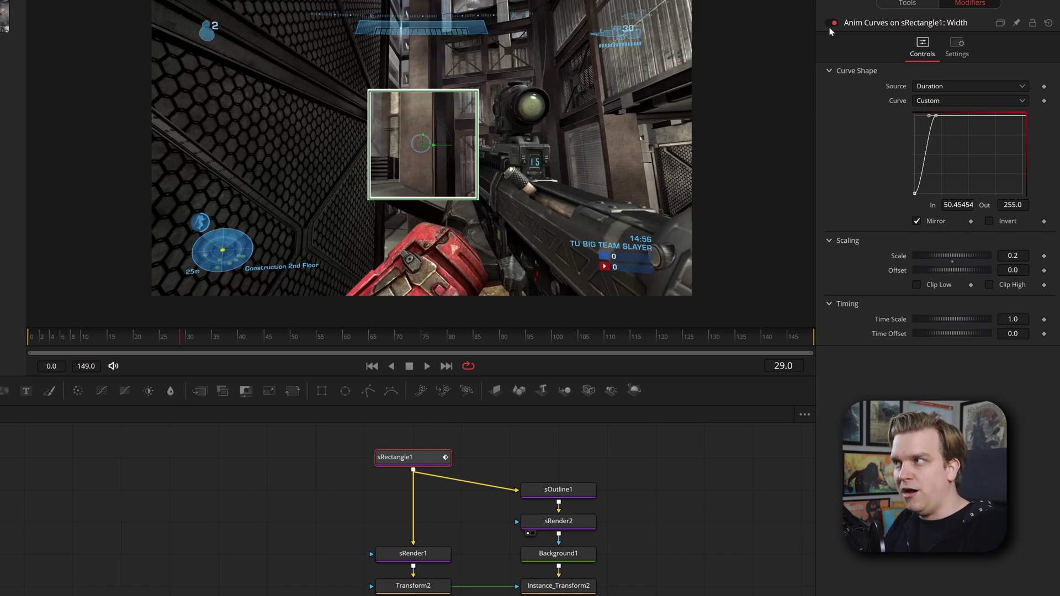
- Connect sRectangle1's Height to the AnimCurves width Value so both animate together
left_click(906, 4)
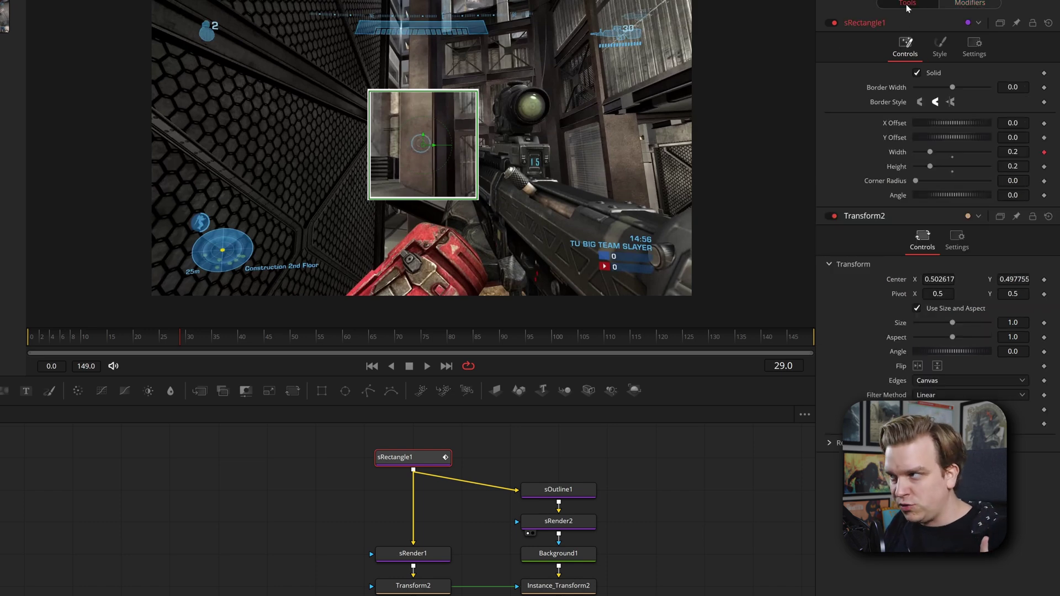
right_click(896, 168)
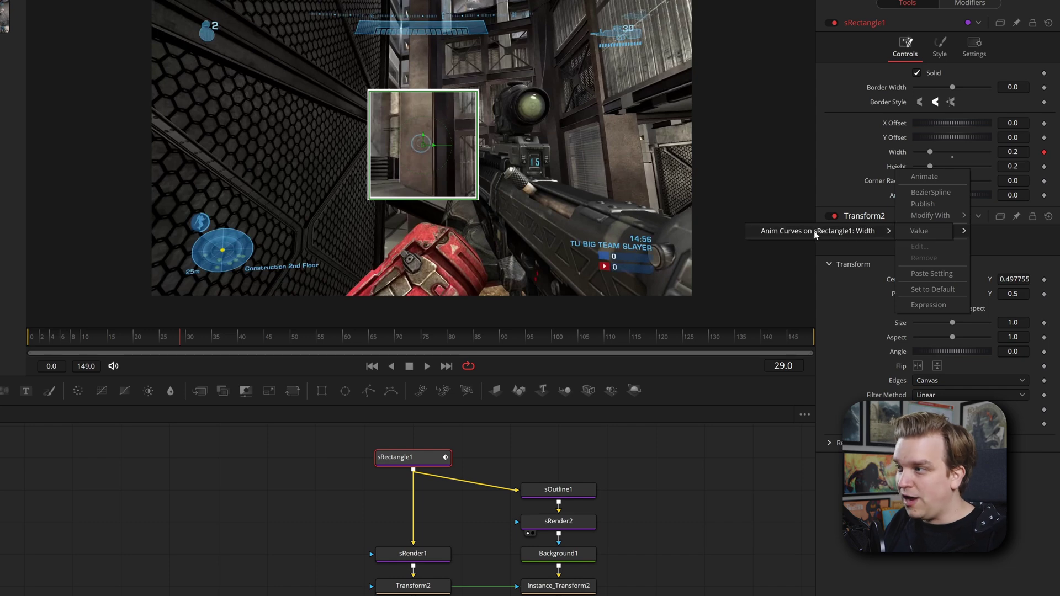
mouse_move(813, 231)
left_click(903, 234)
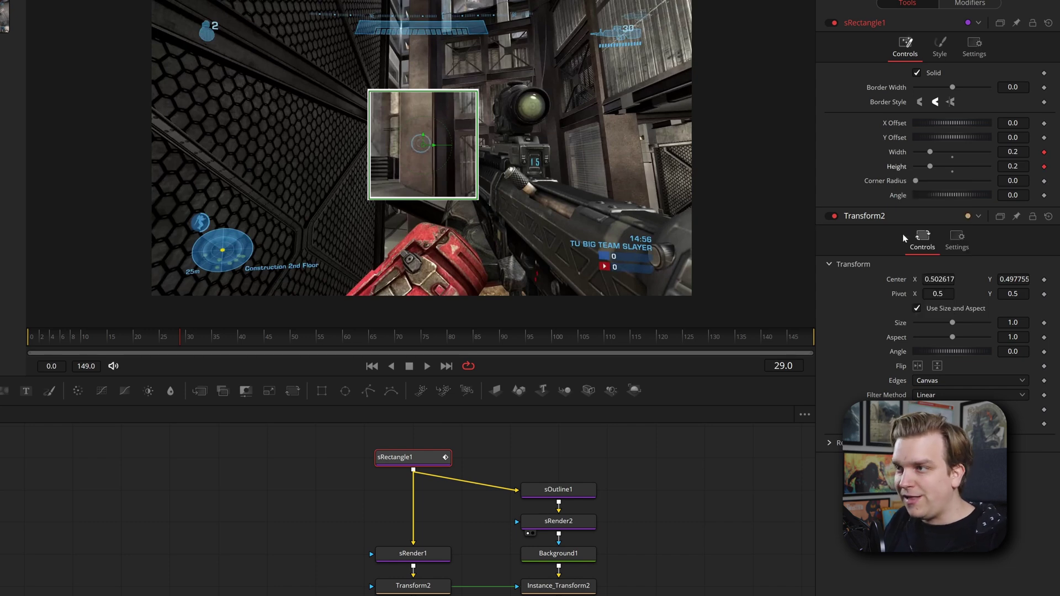
left_click(66, 345)
left_click_drag(66, 345, 155, 342)
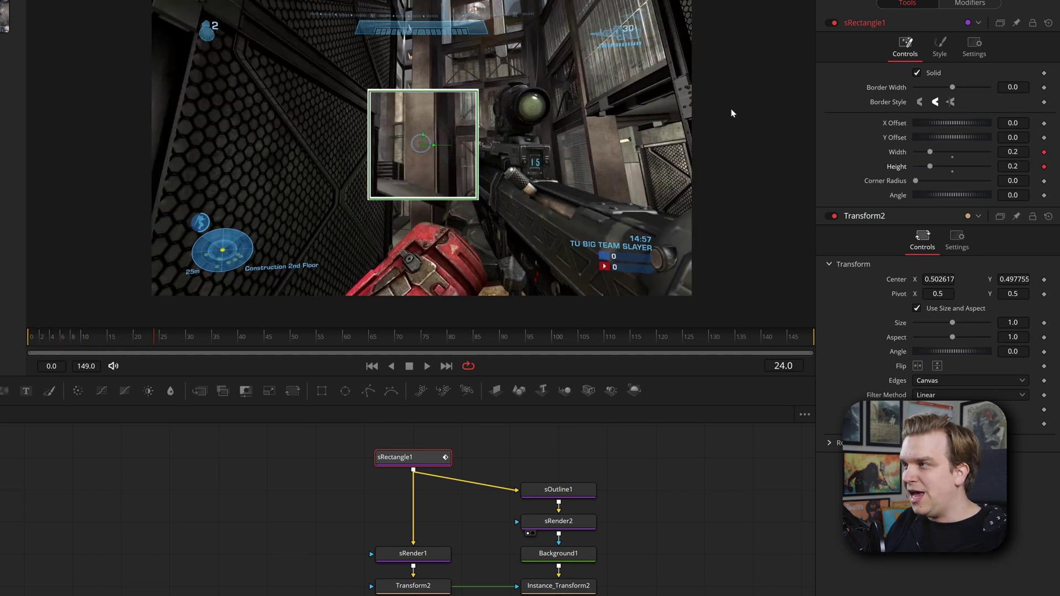
- Raise the width curve's Scale to 0.3 in its Modifiers settings
left_click(969, 3)
left_click(908, 3)
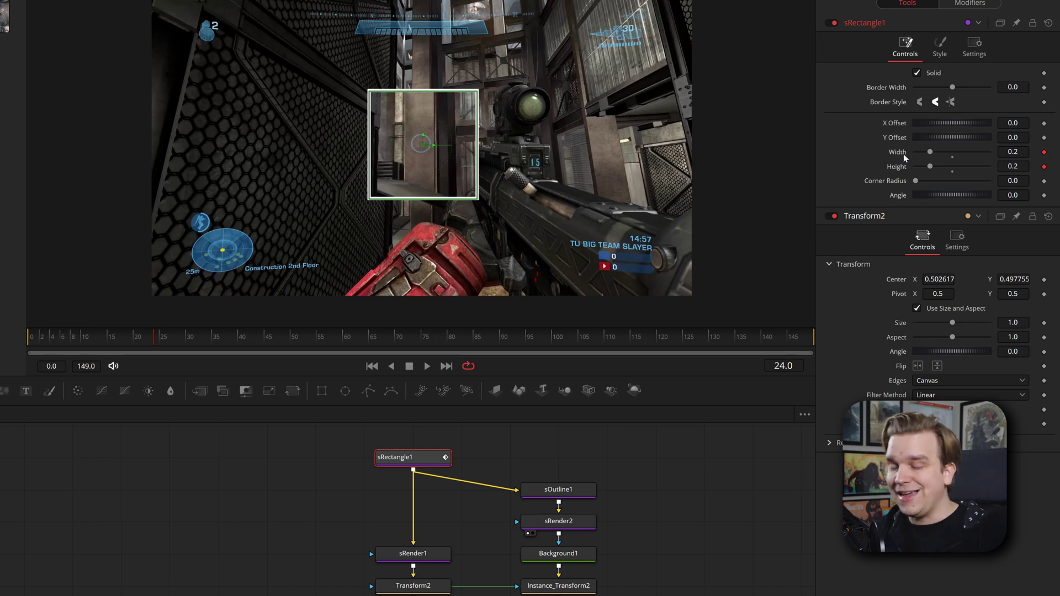
left_click(969, 3)
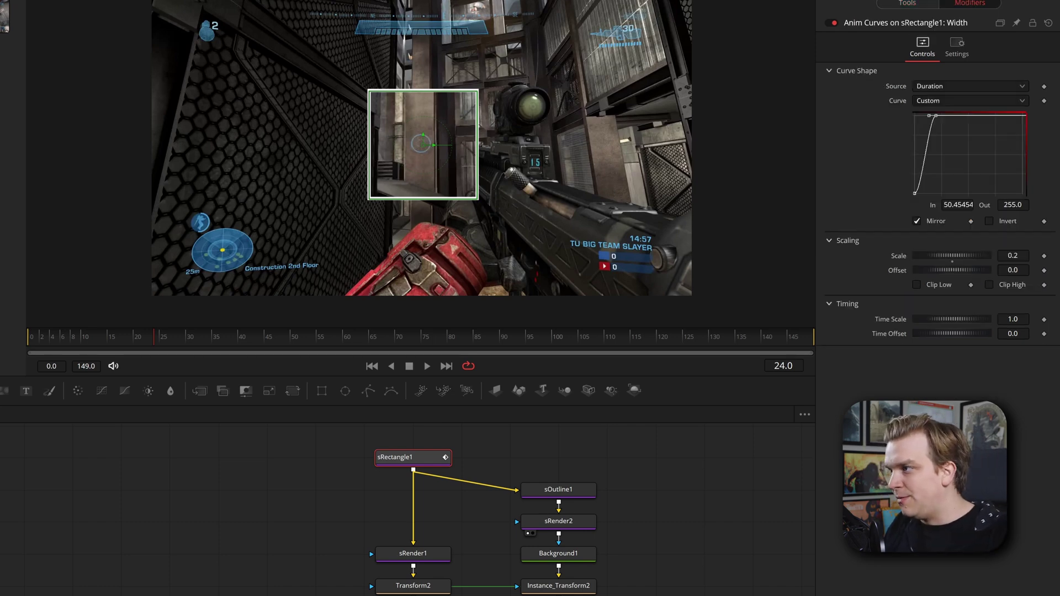
left_click_drag(1010, 257, 1013, 266)
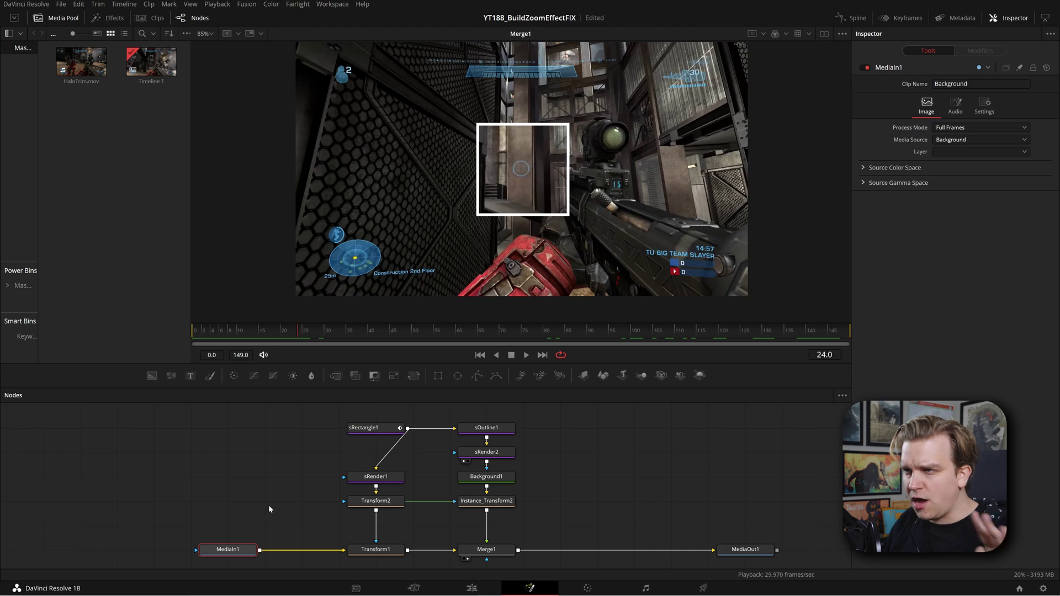
left_click(358, 449)
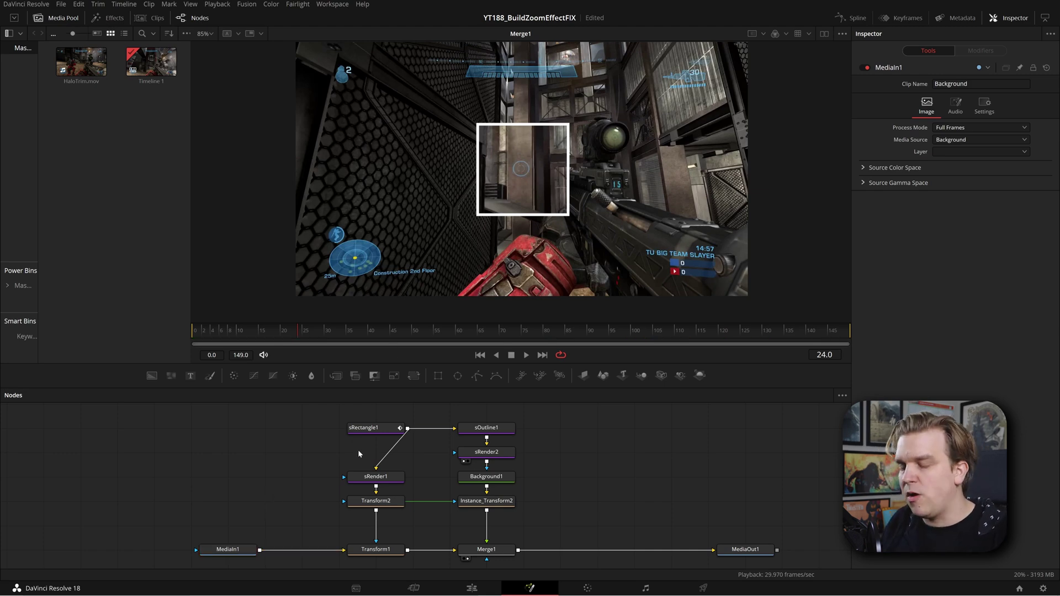
scroll(549, 219, "up", 2)
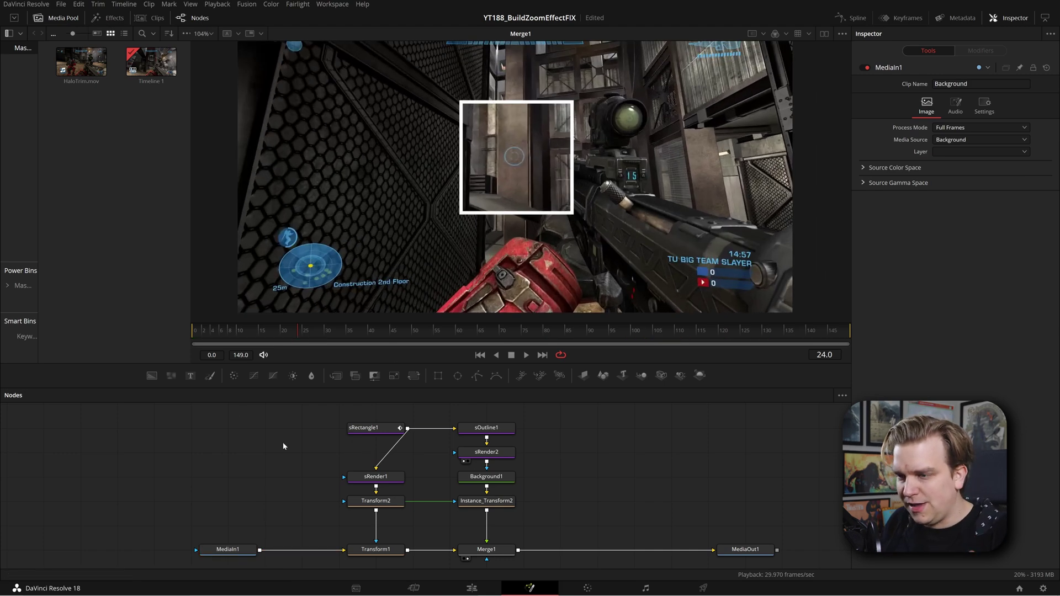
mouse_move(511, 487)
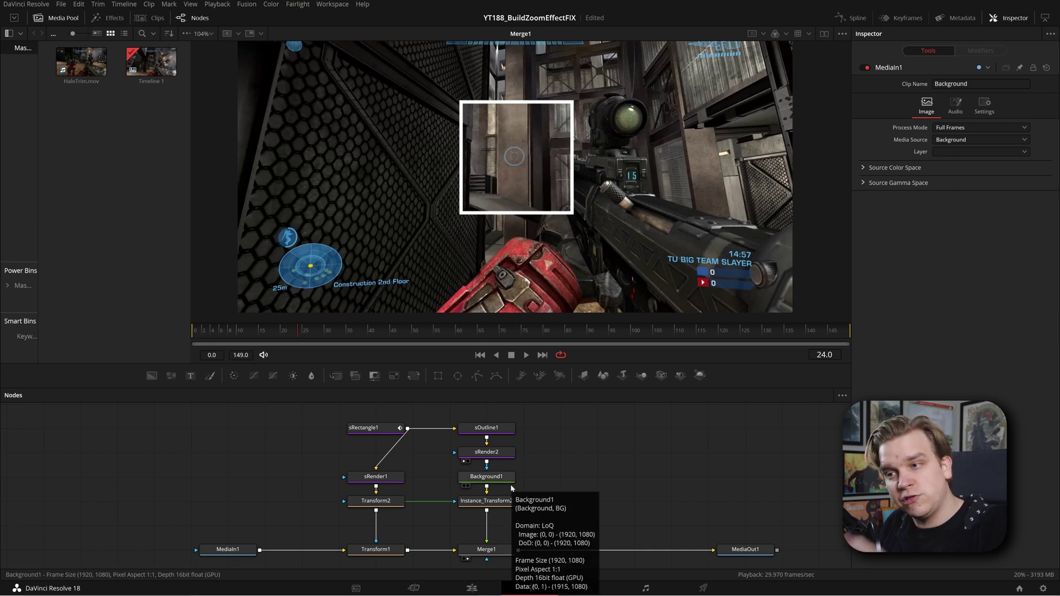
left_click(367, 428)
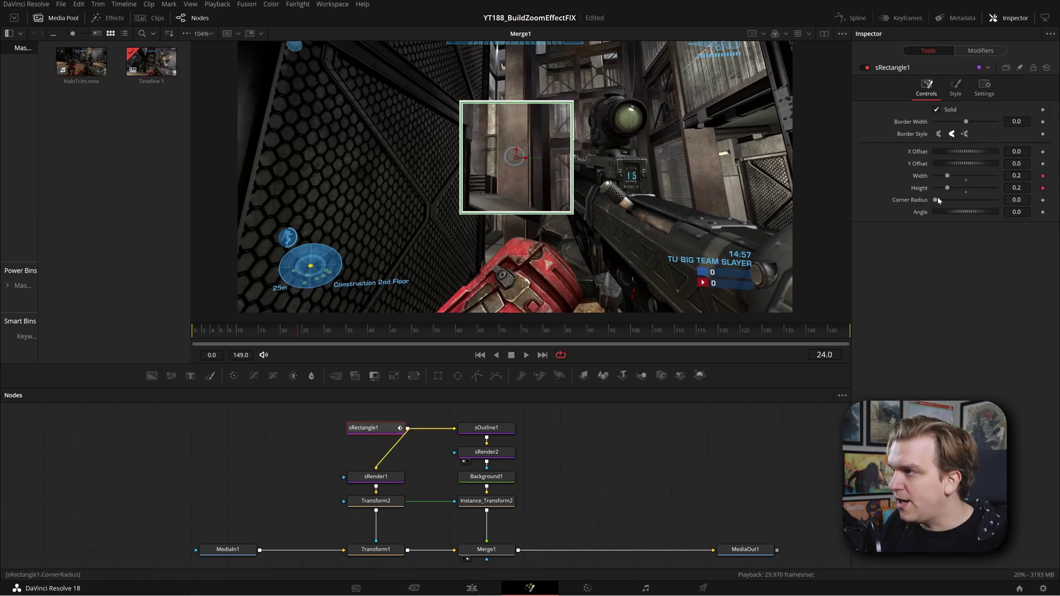
left_click(980, 50)
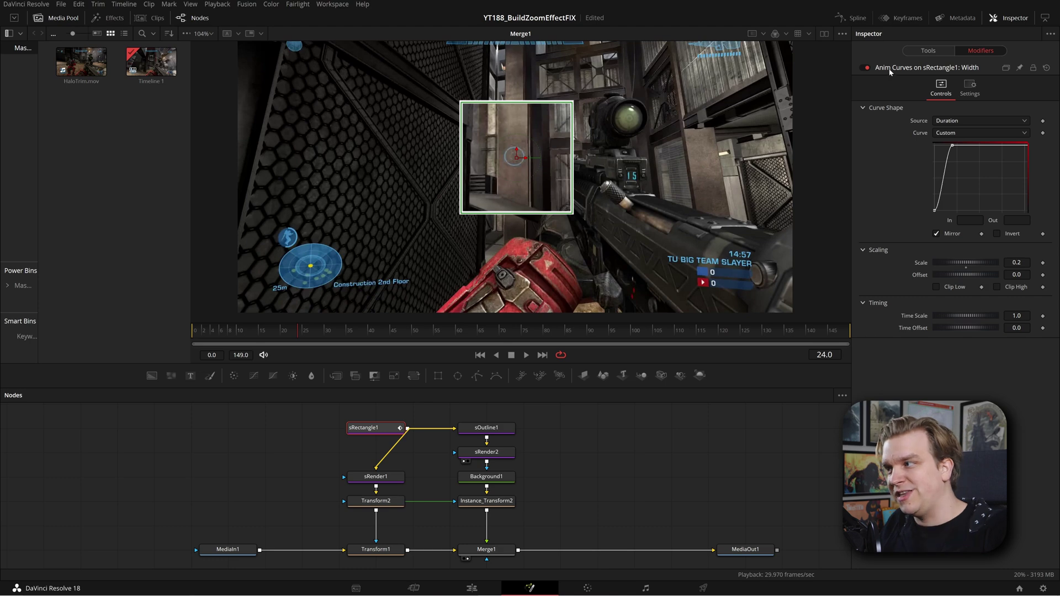
left_click(486, 428)
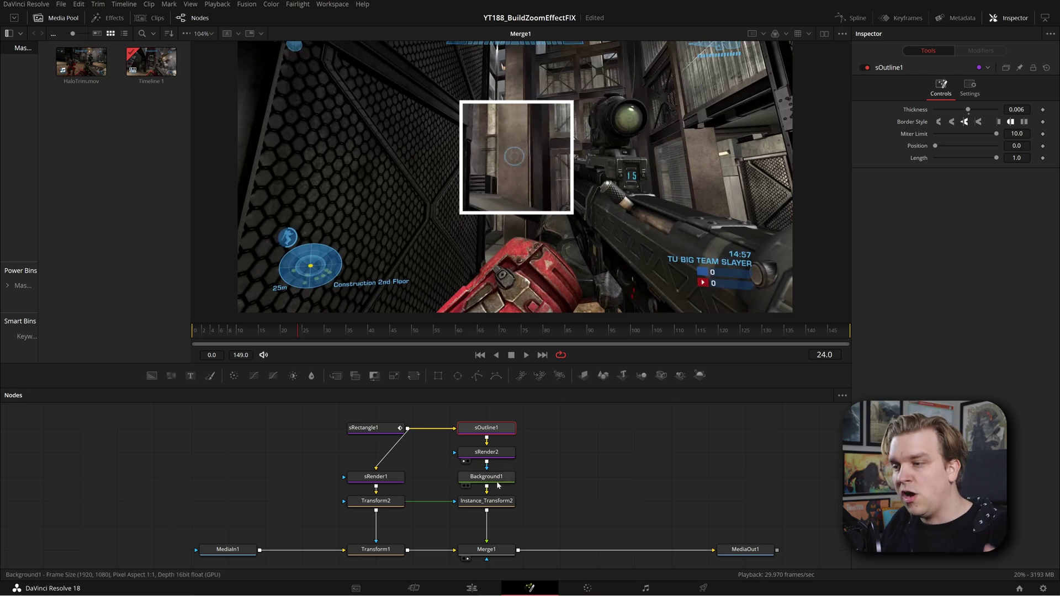
left_click(488, 478)
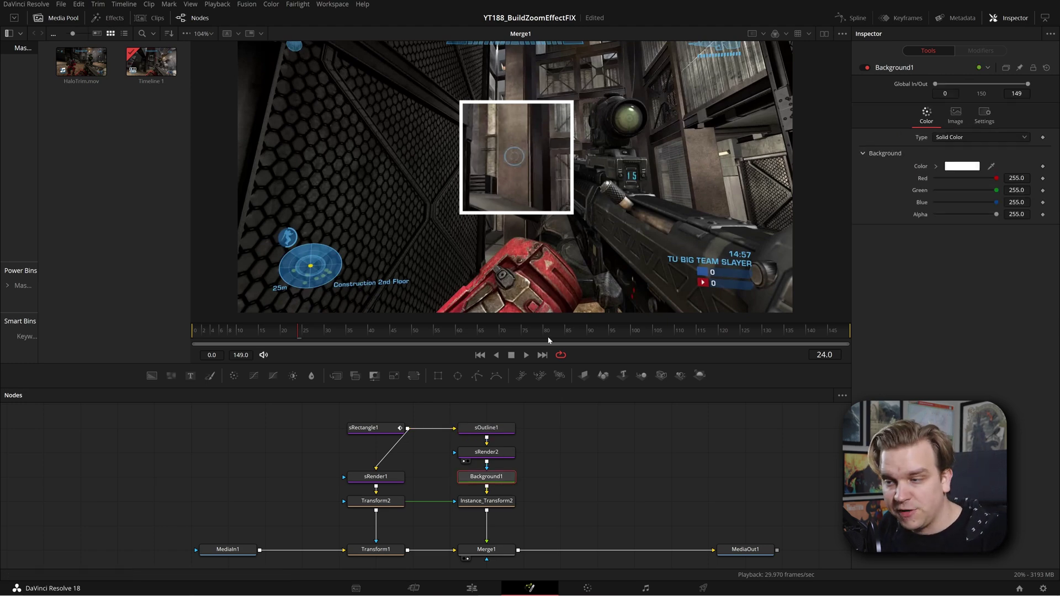
left_click(368, 503)
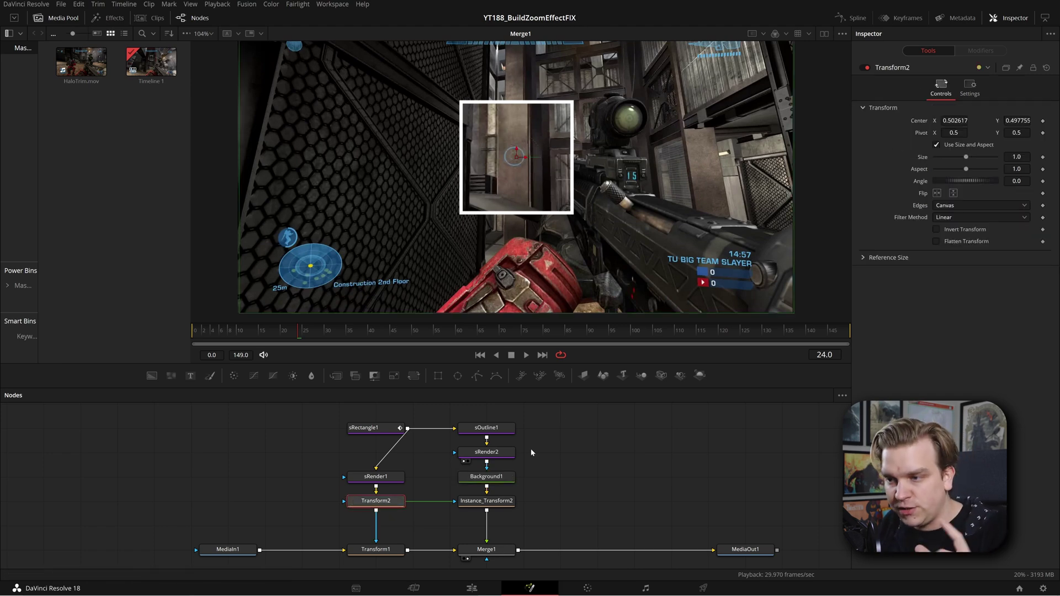
left_click(375, 554)
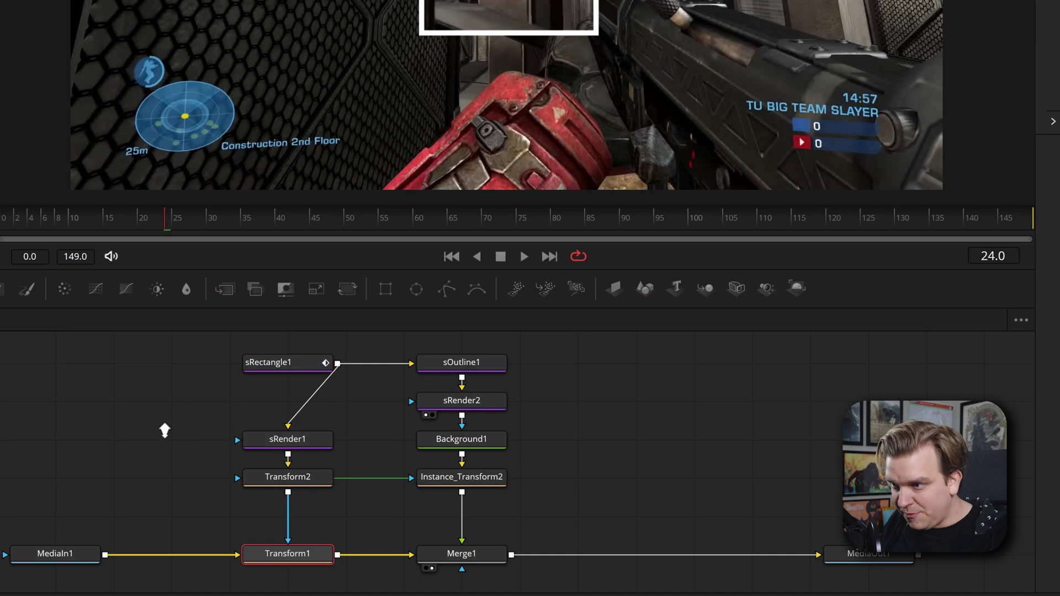
scroll(165, 430, "down", 2)
- Select all the zoom nodes and start a new macro named COOLMAGNIFY
left_click_drag(14, 362, 459, 572)
right_click(427, 536)
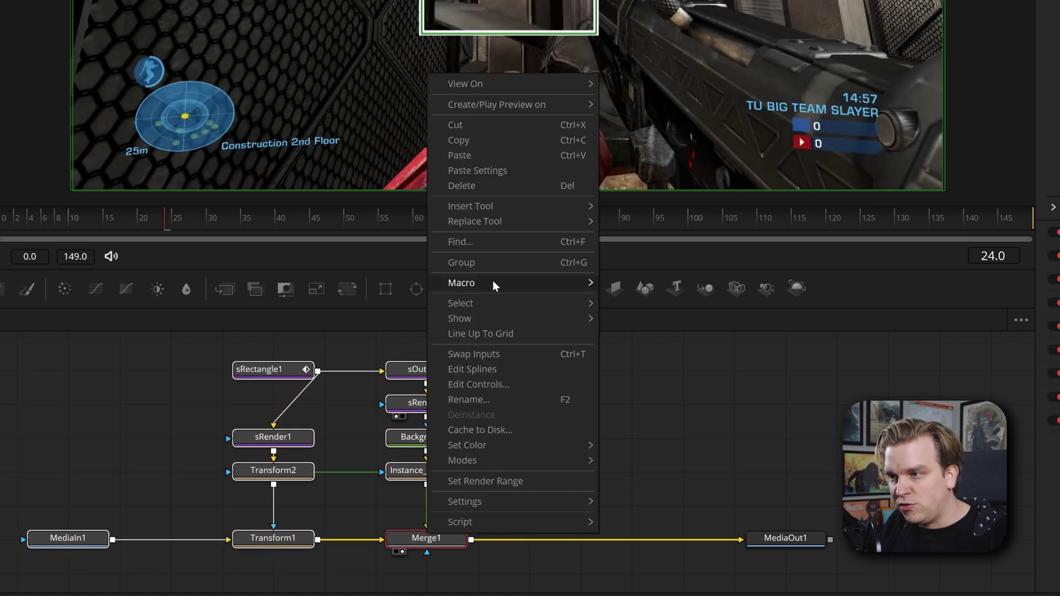
mouse_move(492, 281)
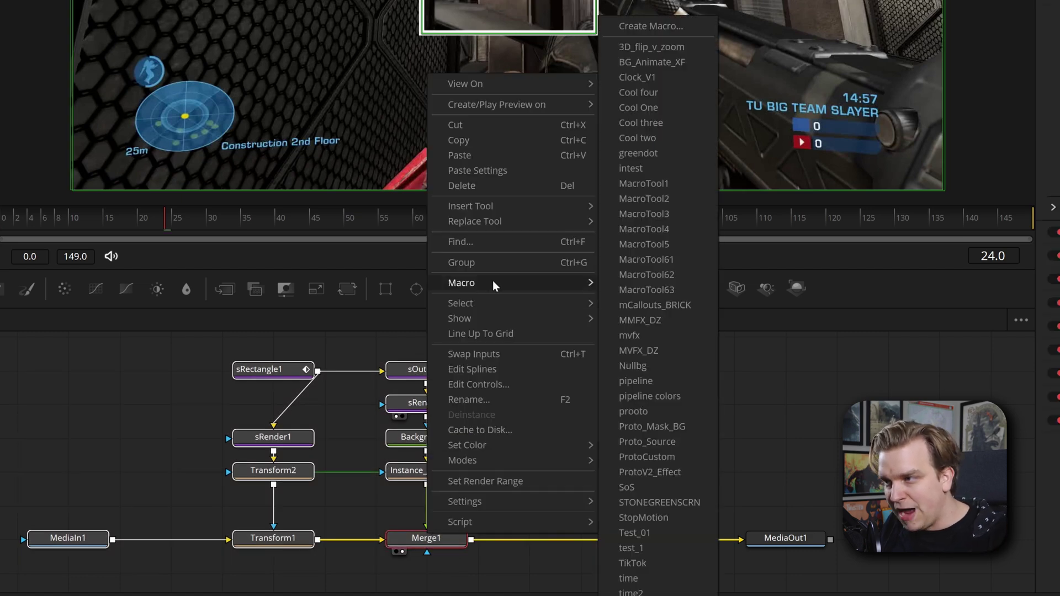
left_click(654, 28)
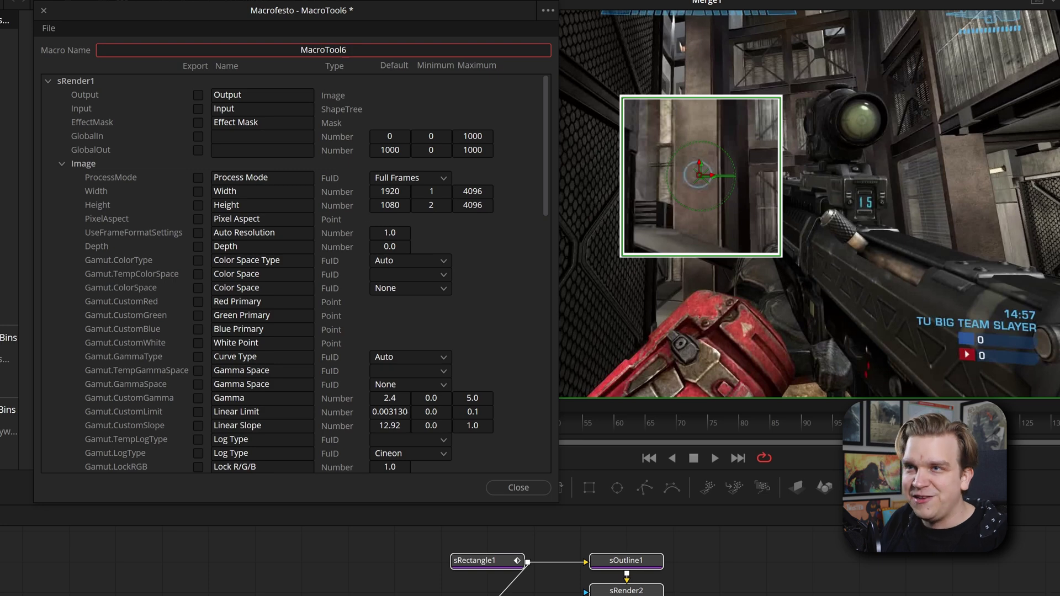
double_click(324, 50)
type("COO")
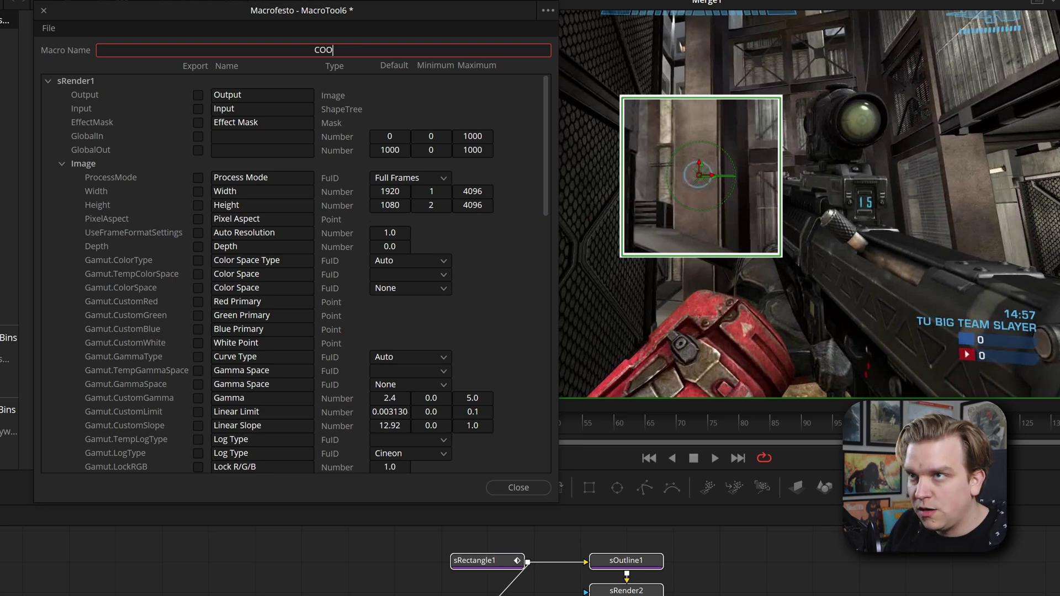
type("LMAGNIFY")
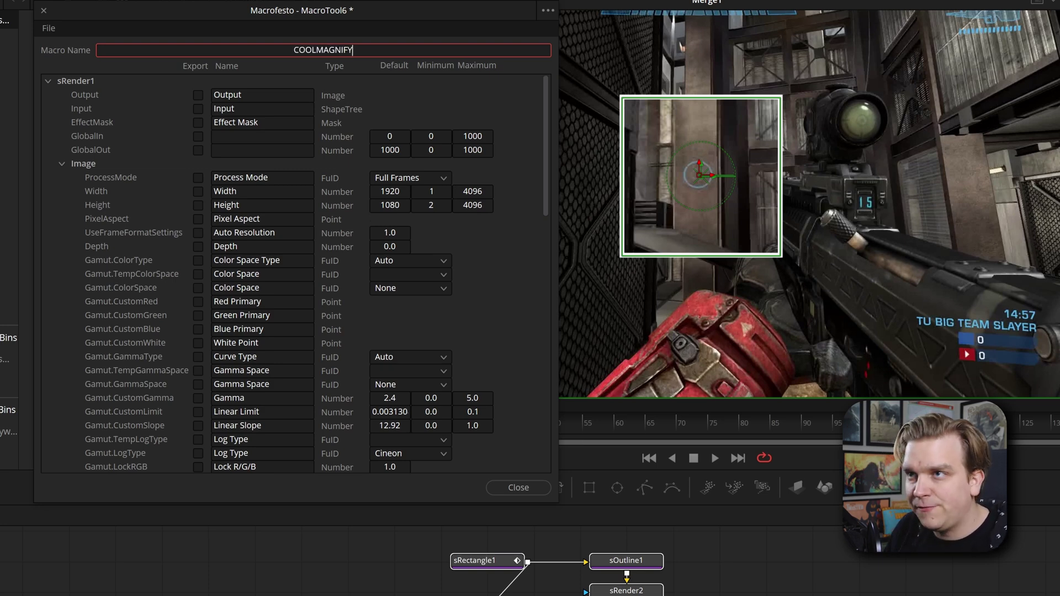
- Export sRectangle1's Corner Radius and AnimCurves1's Scale, relabelled 'Size'
left_click(46, 82)
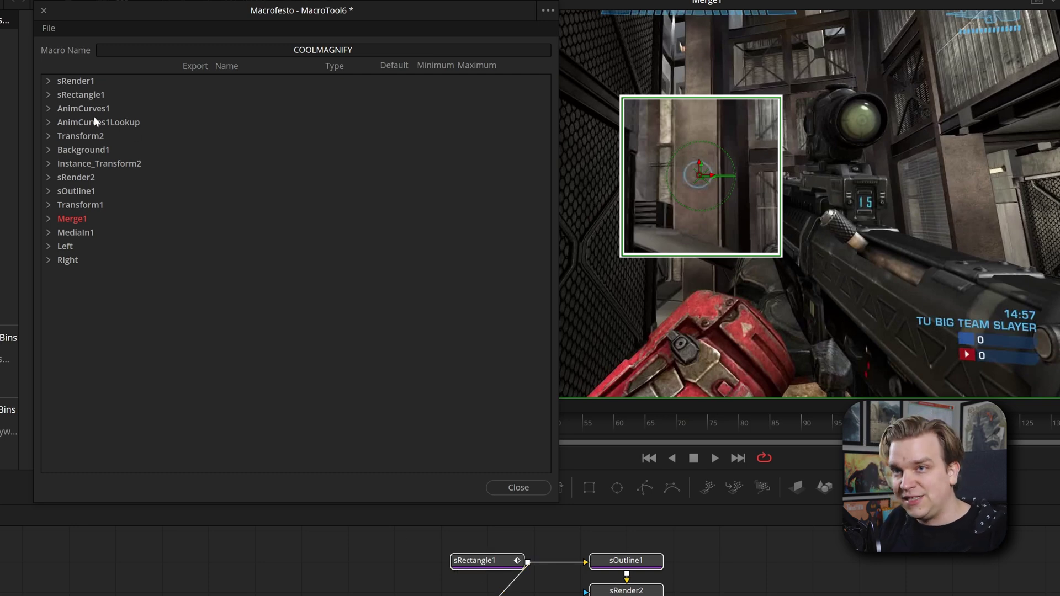
left_click(49, 96)
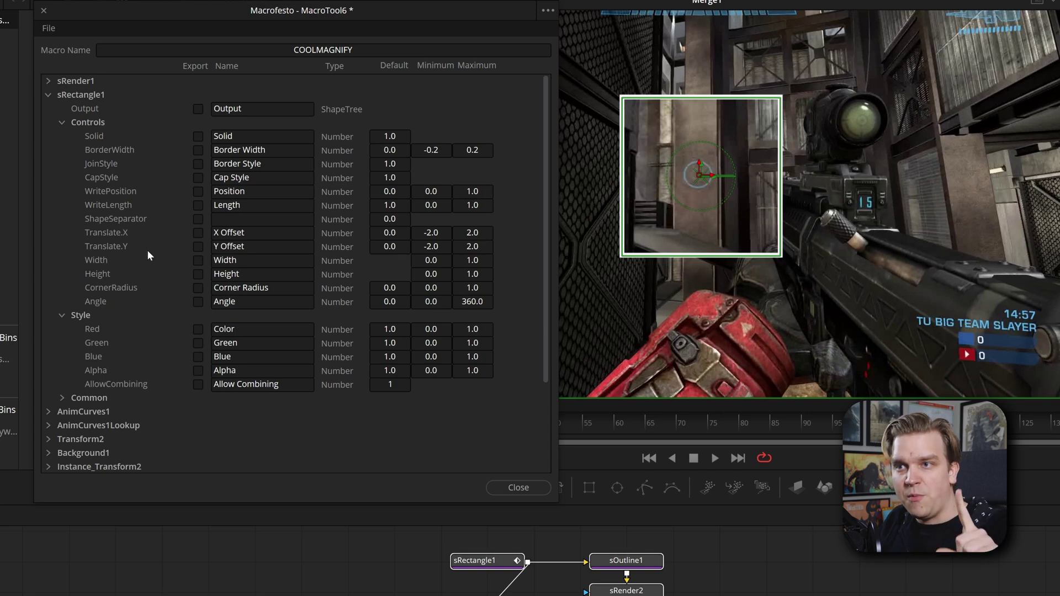
left_click(198, 288)
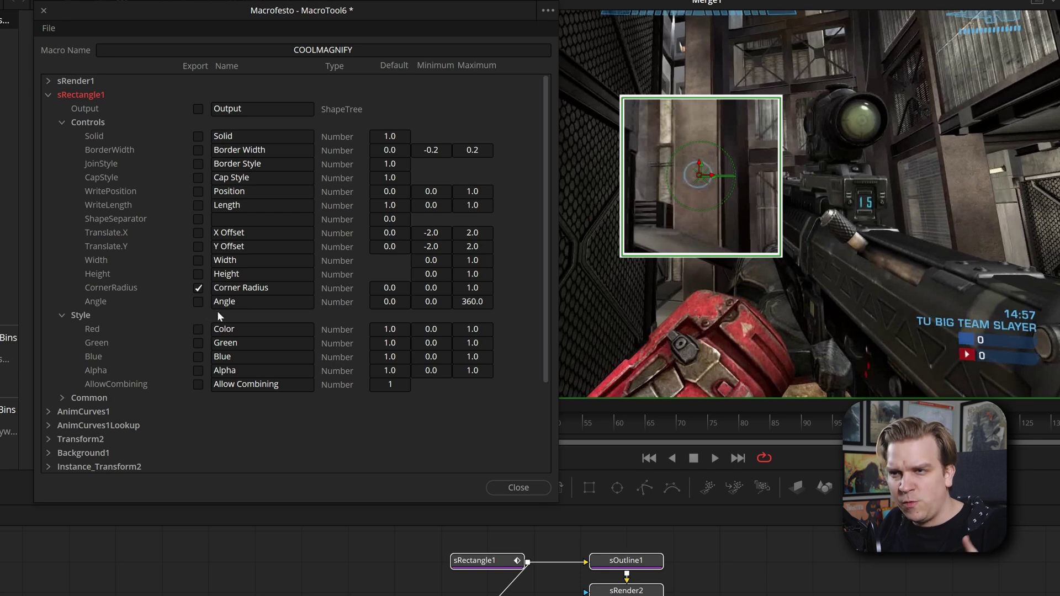
left_click(48, 94)
left_click(48, 108)
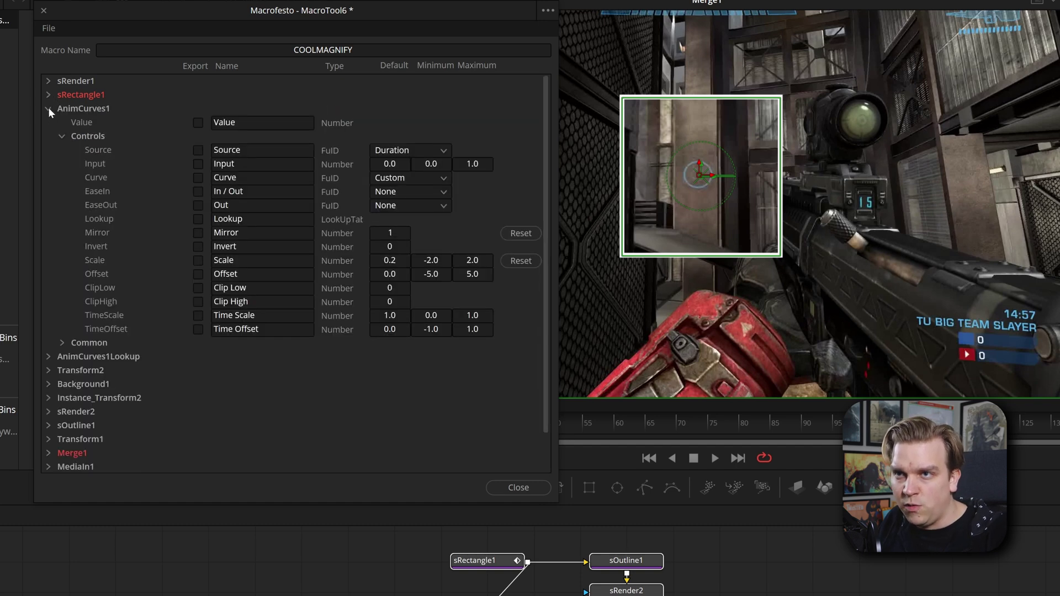
left_click(198, 260)
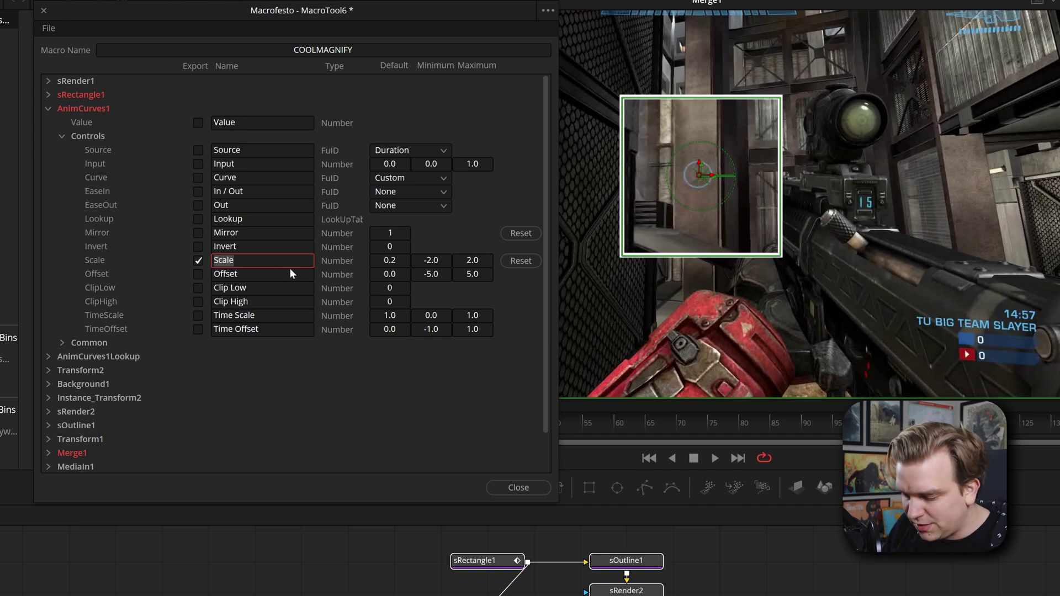
type("SIZE")
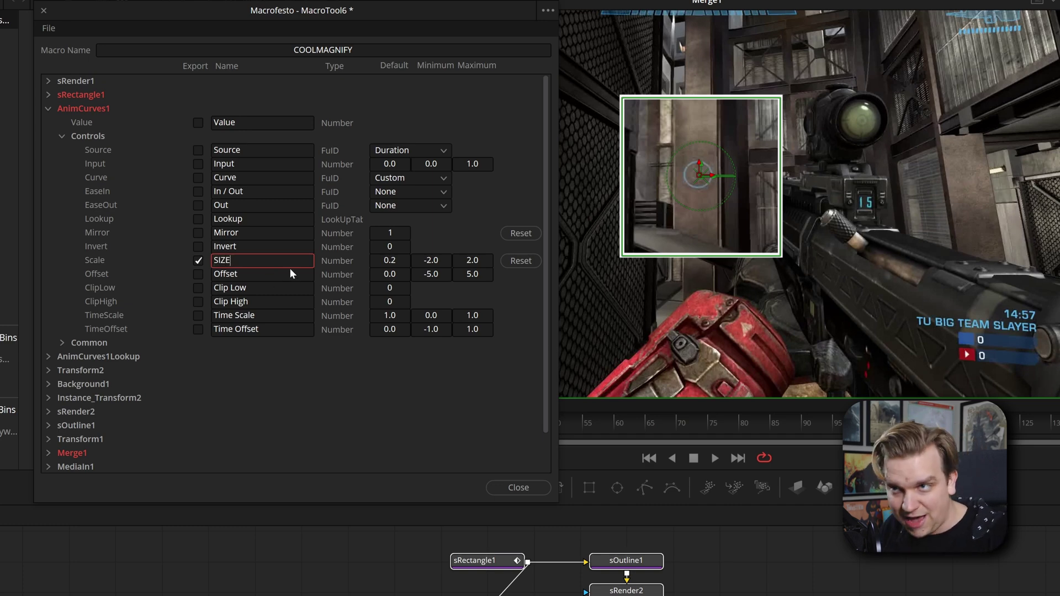
key("BackSpace")
key("BackSpace")
key("BackSpace")
type("ize")
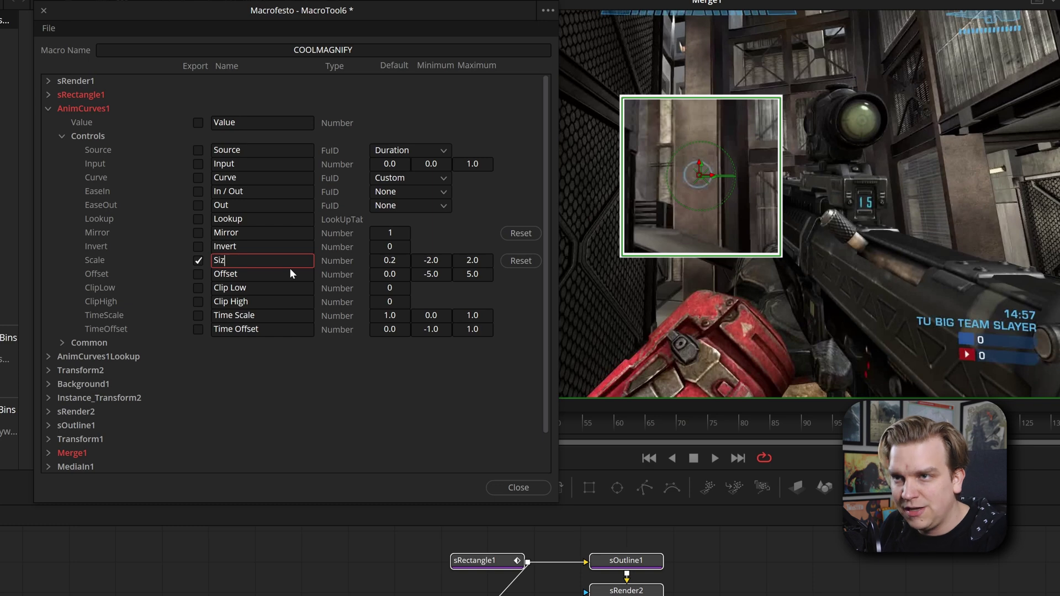
- Export Transform2's Center and Angle controls in the macro
left_click(48, 370)
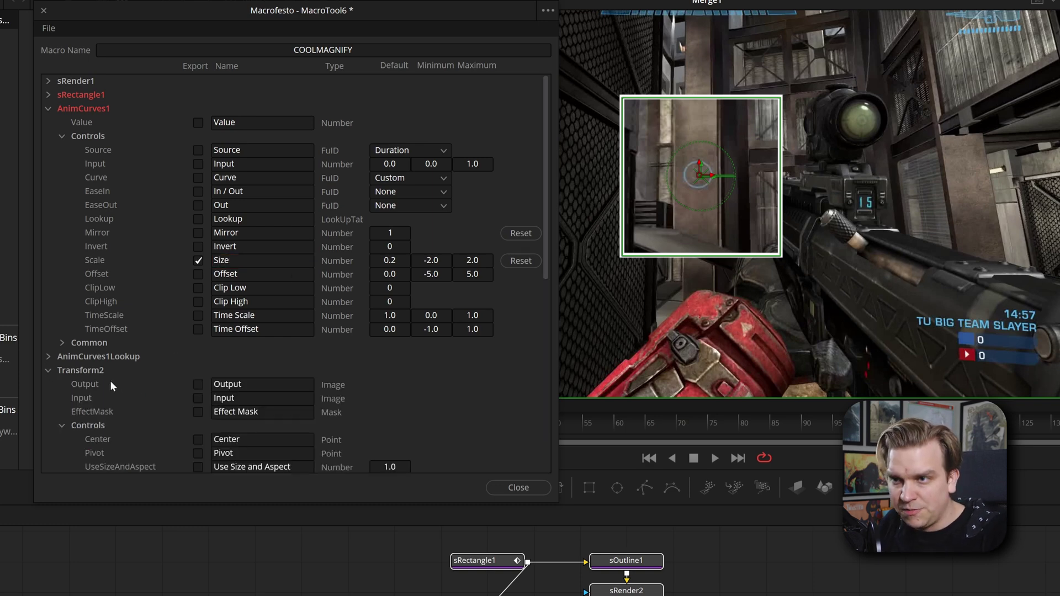
scroll(144, 392, "down", 1)
left_click(199, 398)
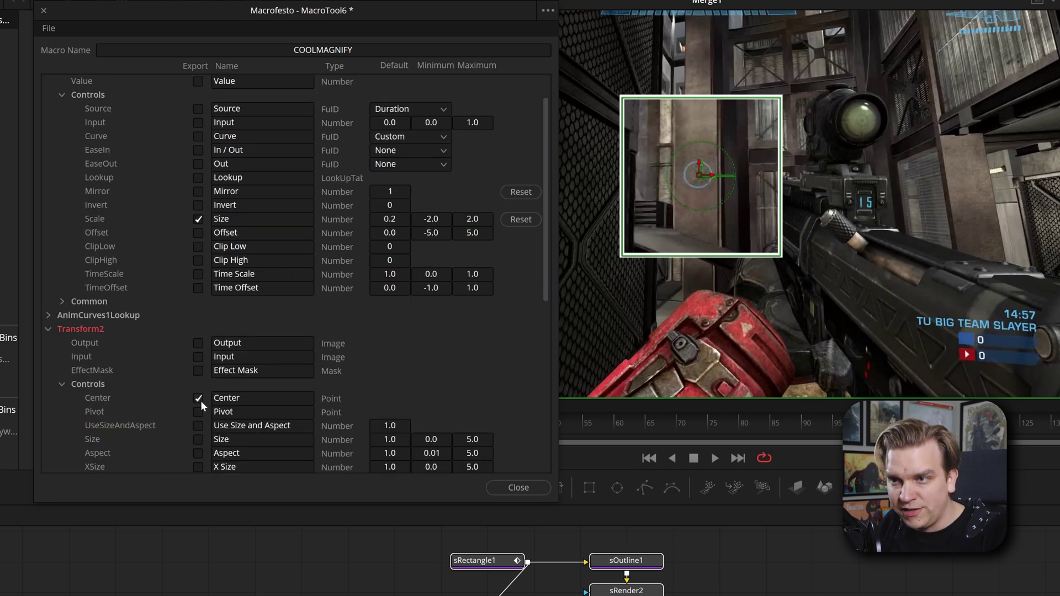
scroll(197, 452, "down", 1)
left_click(198, 453)
scroll(238, 433, "down", 1)
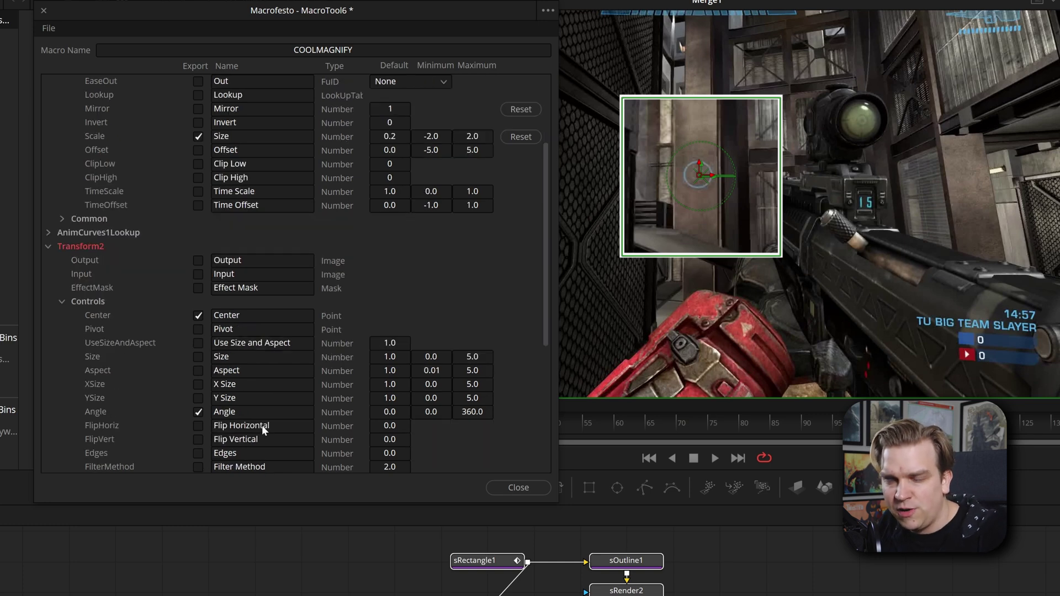
left_click(48, 246)
- Export Background1's red, green, blue and alpha colour channels, labelling the control 'Outyline'
left_click(48, 342)
scroll(137, 408, "down", 6)
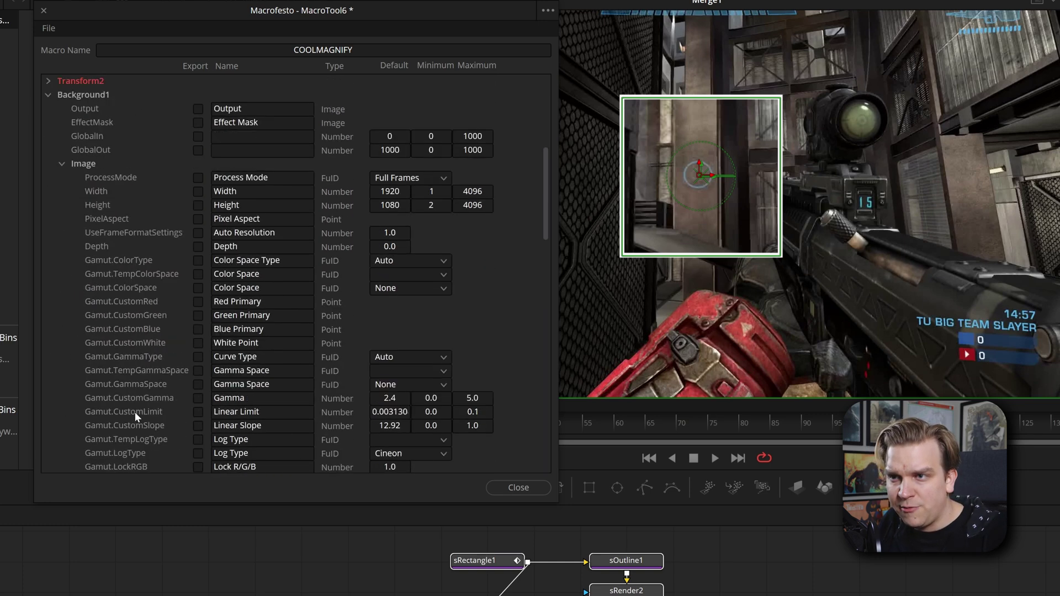
scroll(137, 362, "down", 2)
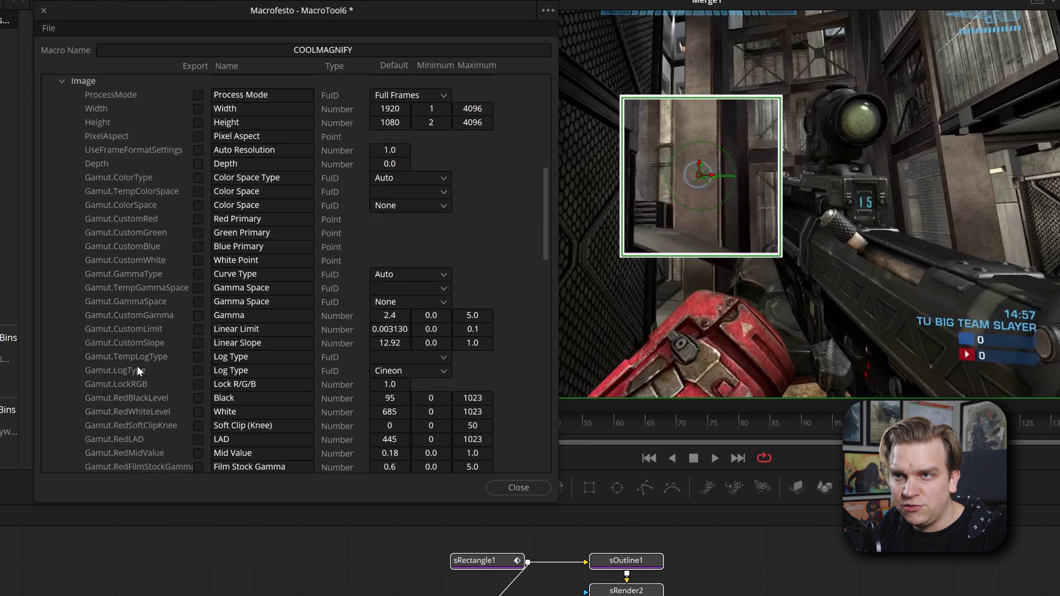
scroll(137, 365, "up", 3)
left_click(61, 206)
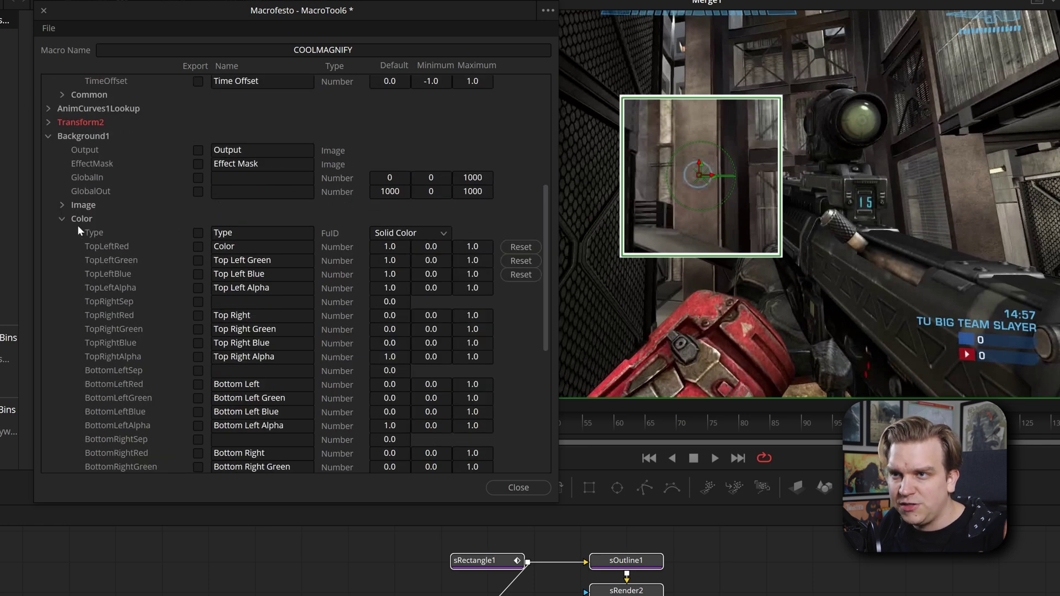
left_click(198, 246)
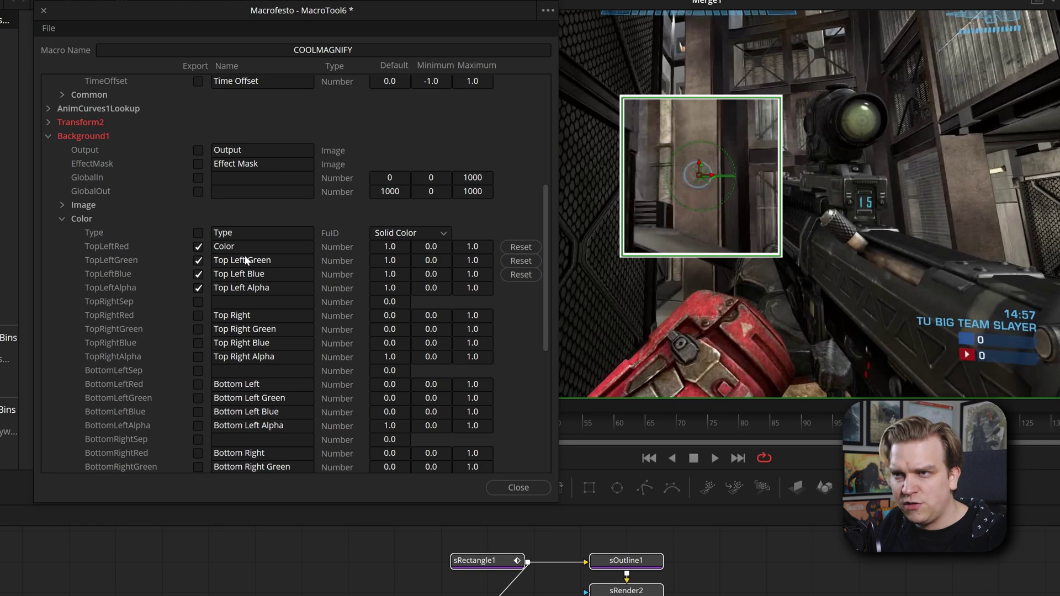
left_click(230, 244)
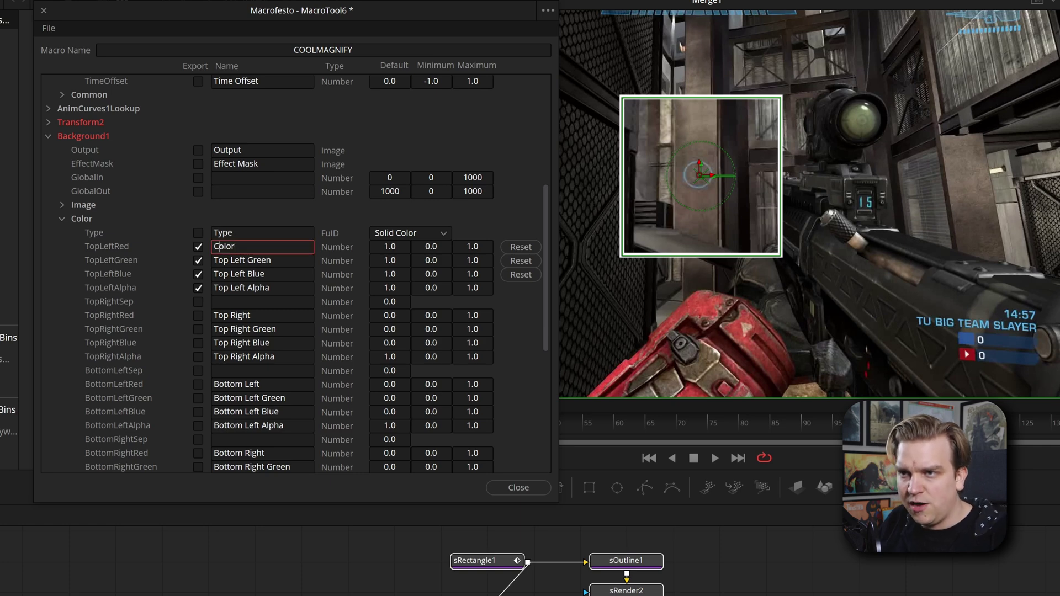
type("Outyline")
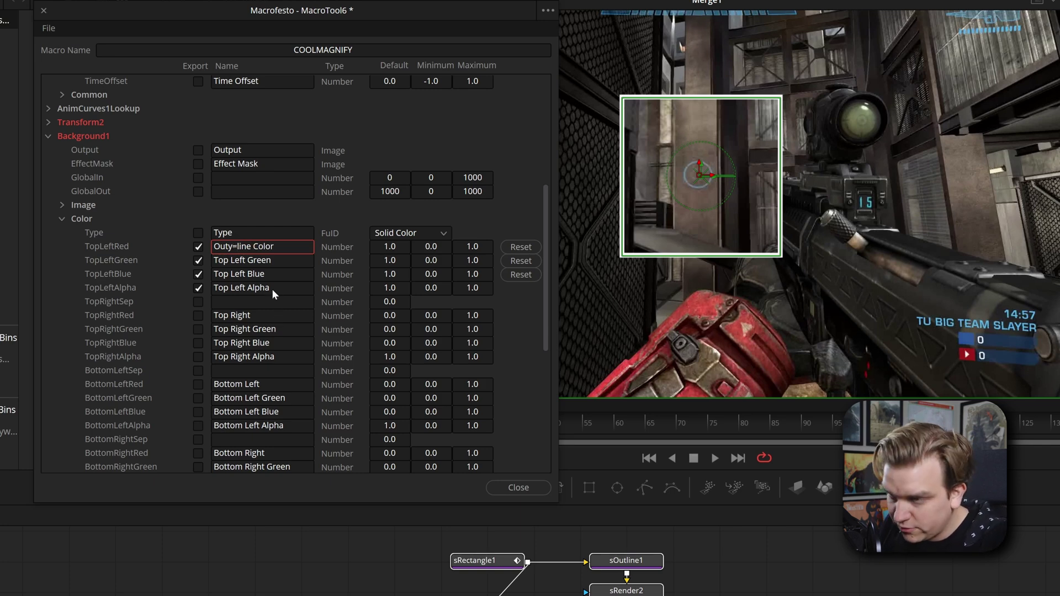
left_click(48, 136)
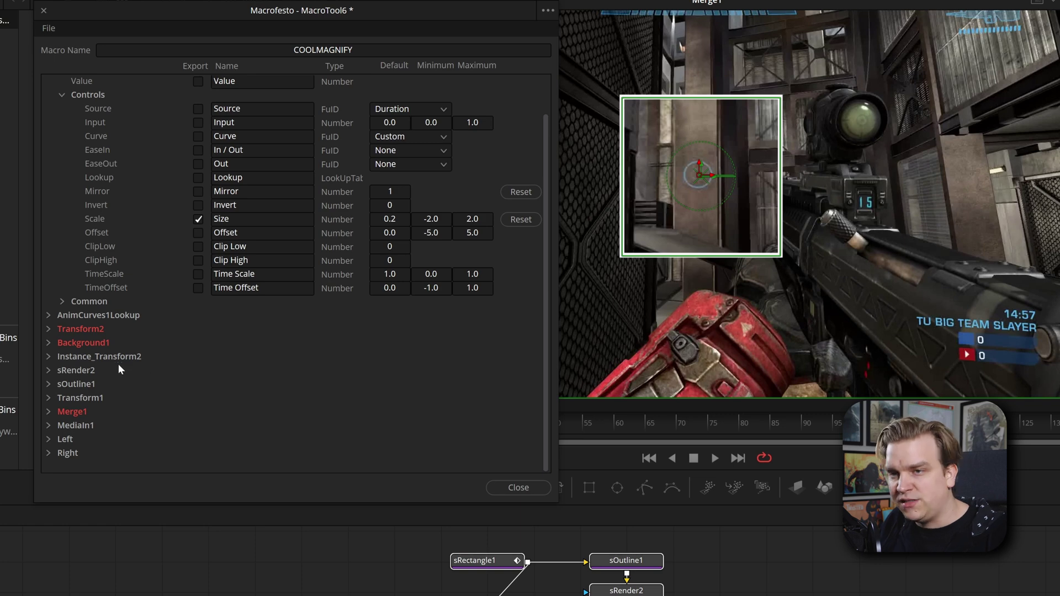
- Export sOutline1's Thickness control in the macro
left_click(48, 384)
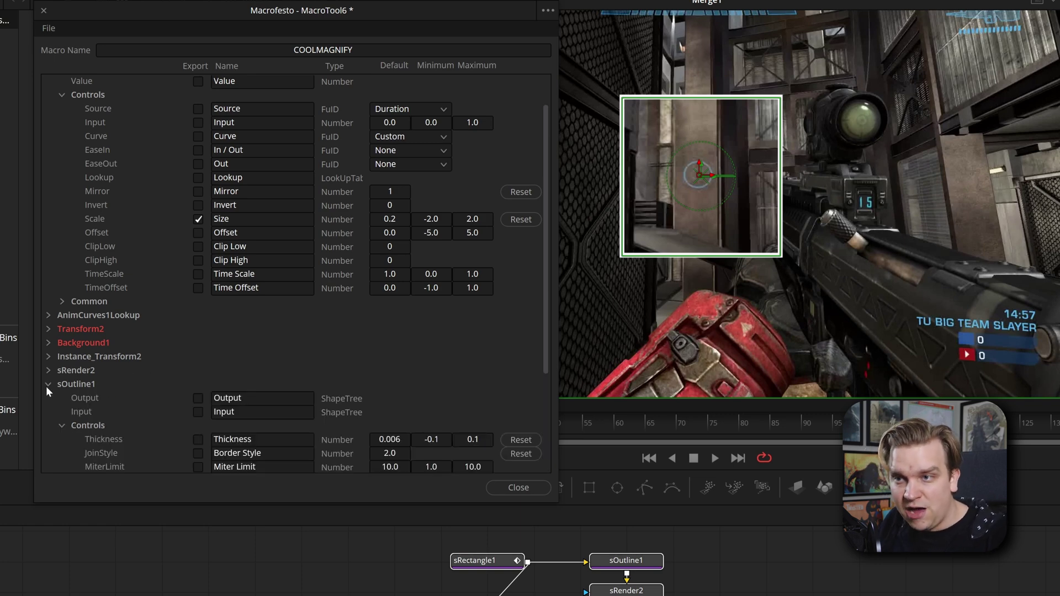
scroll(184, 399, "down", 1)
left_click(198, 398)
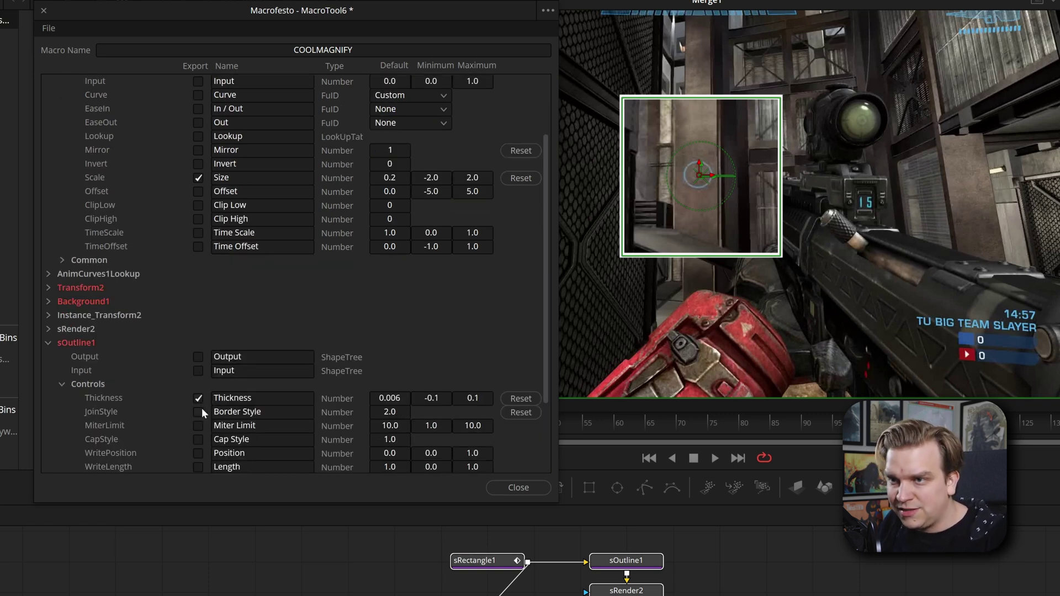
left_click(48, 342)
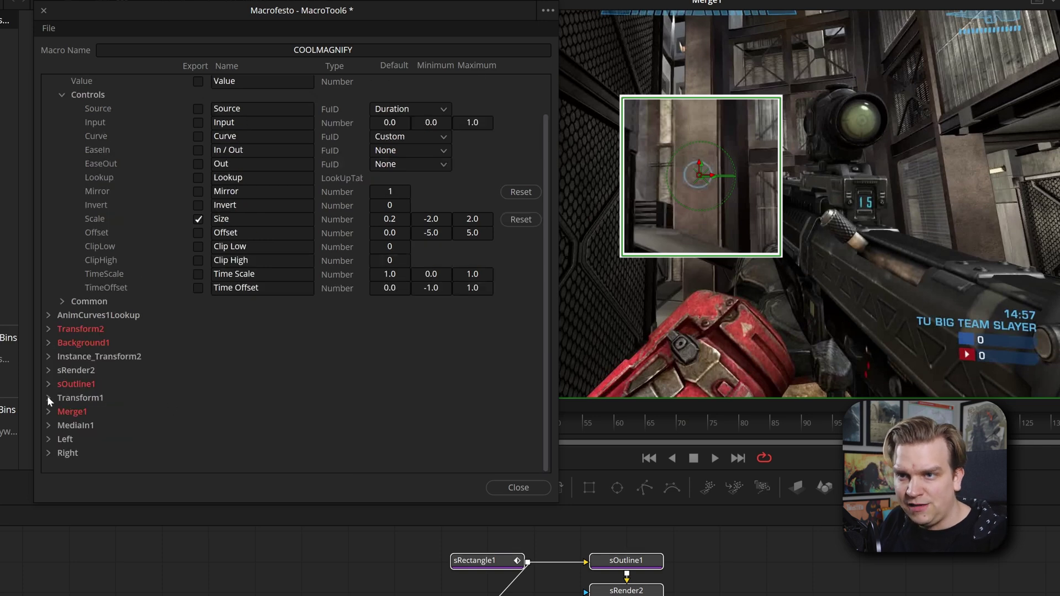
- Export Transform1's X Size control and rename it 'Zoom'
left_click(48, 397)
scroll(170, 386, "down", 3)
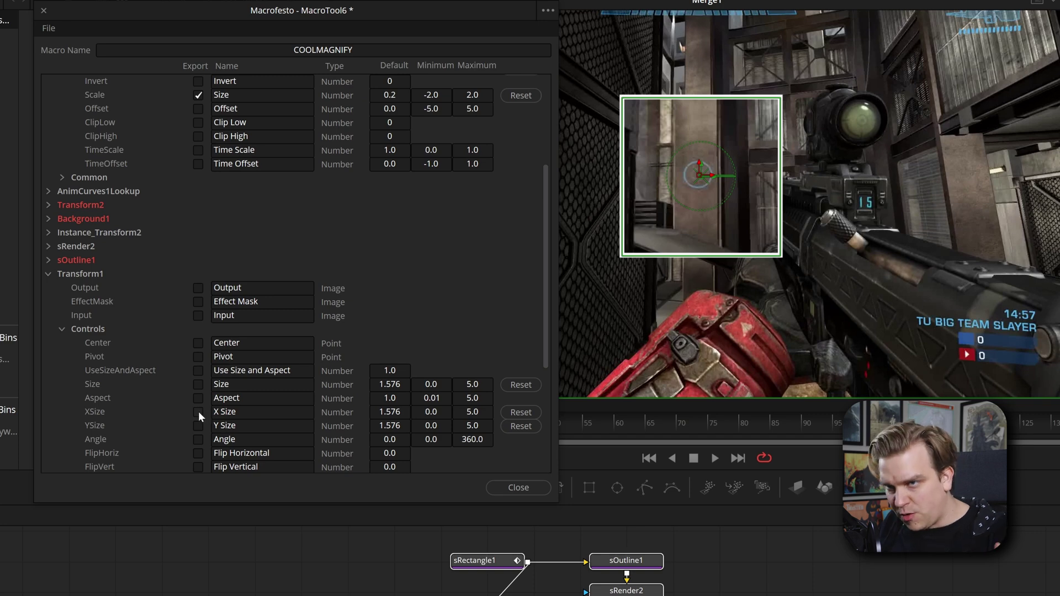
left_click(198, 412)
left_click(239, 413)
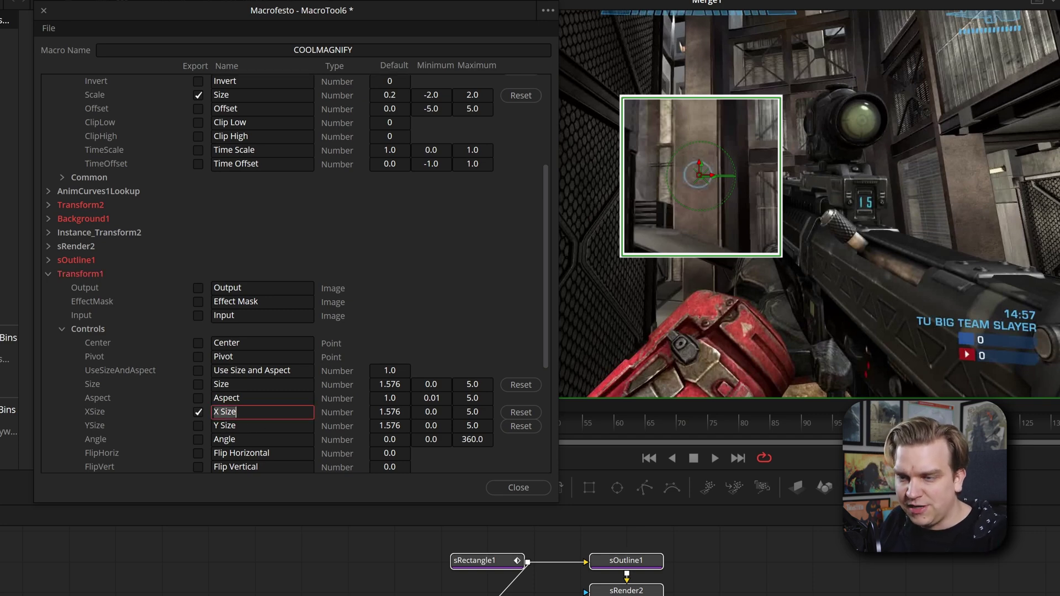
type("Zoom")
key("BackSpace")
key("BackSpace")
key("BackSpace")
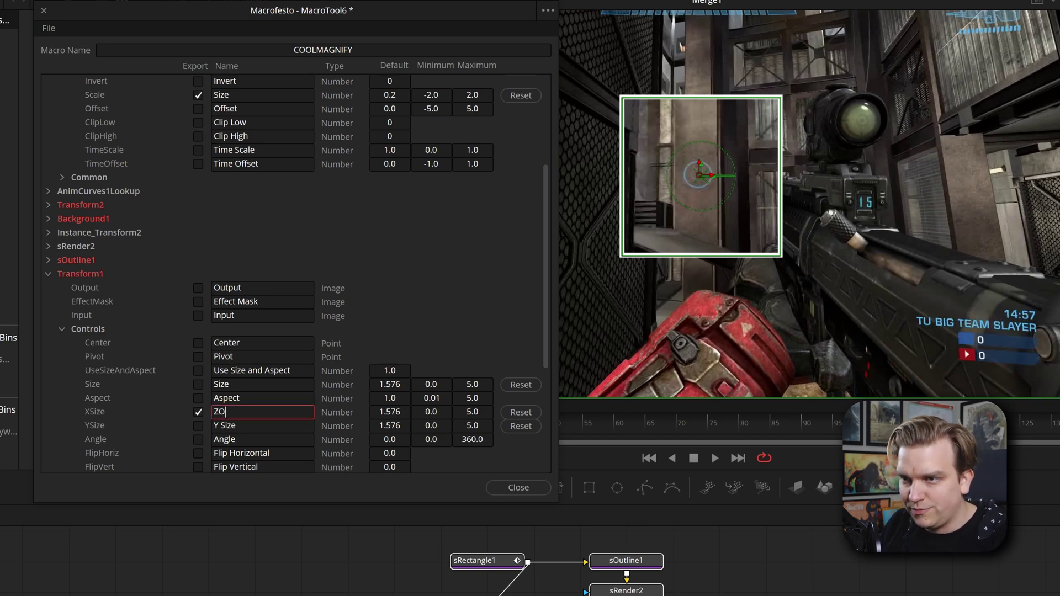
type("oom")
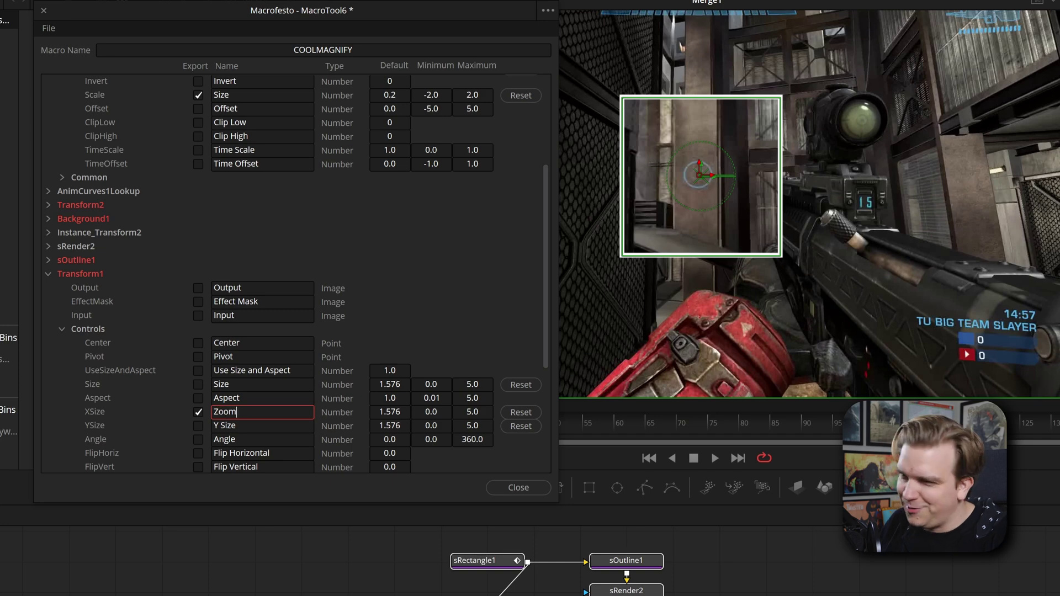
left_click(46, 274)
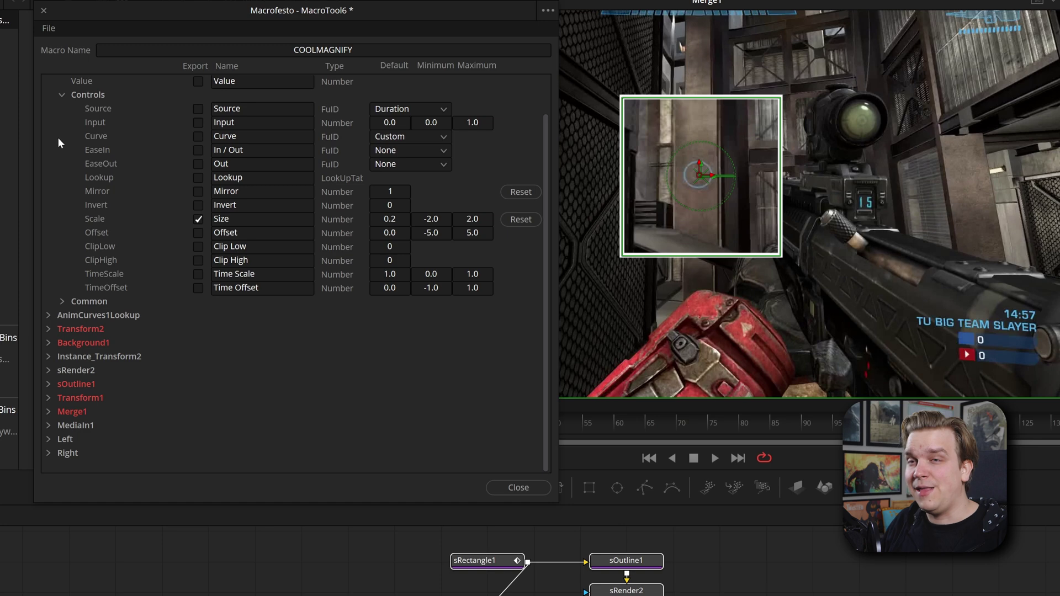
left_click(49, 28)
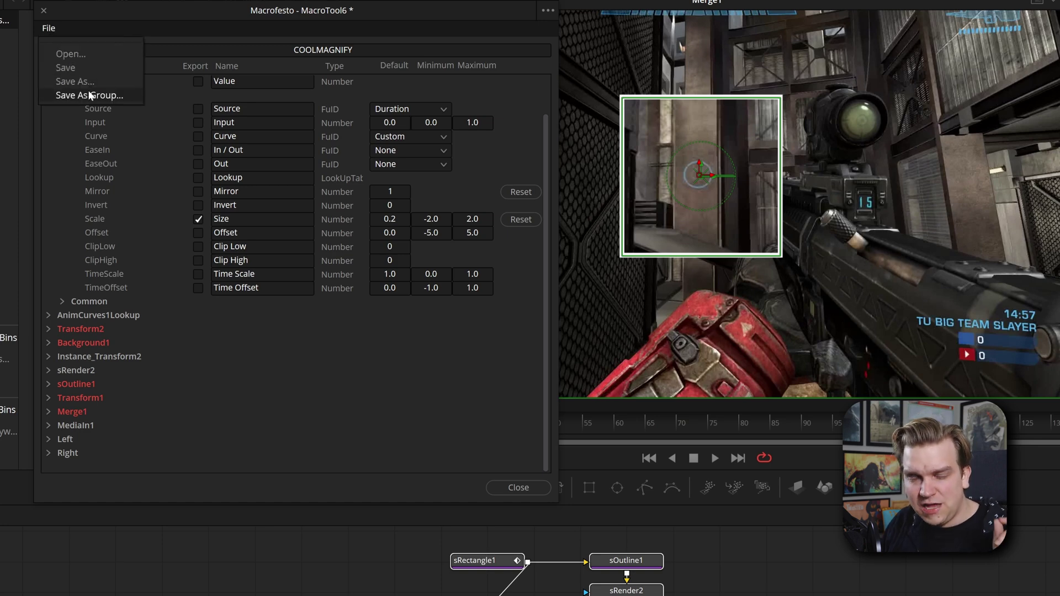
- Save the macro as COOLMAGNIFY.setting in the Presets test folder and close the Macro editor
left_click(90, 95)
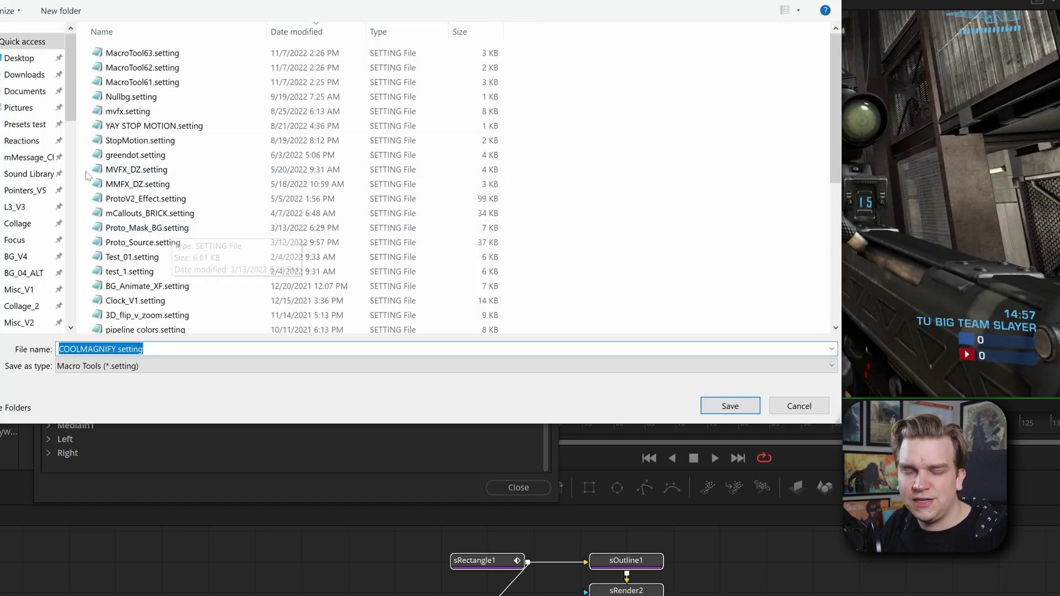
left_click(24, 126)
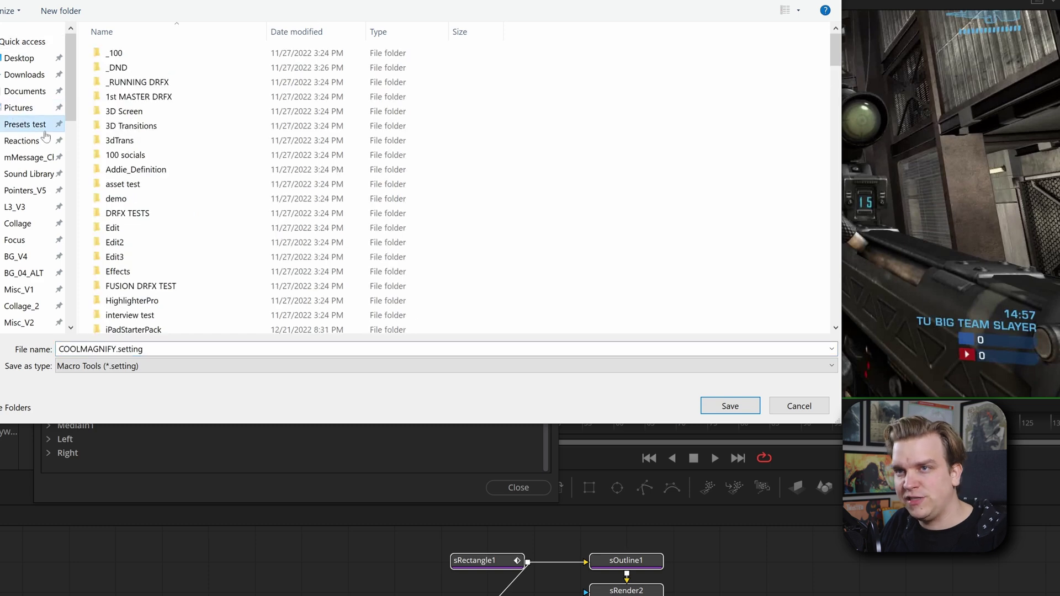
left_click(725, 403)
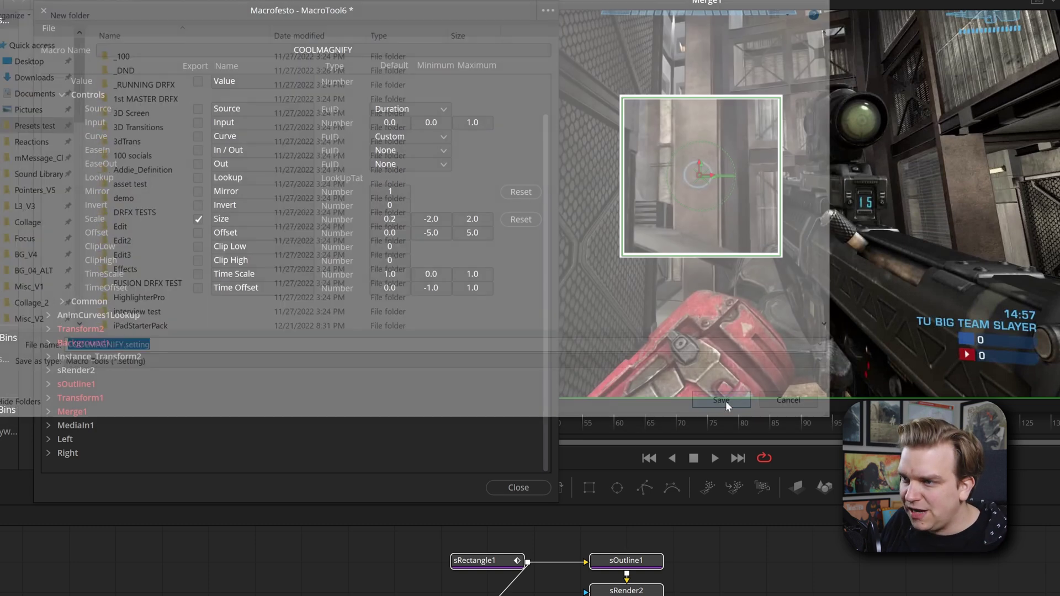
left_click(516, 487)
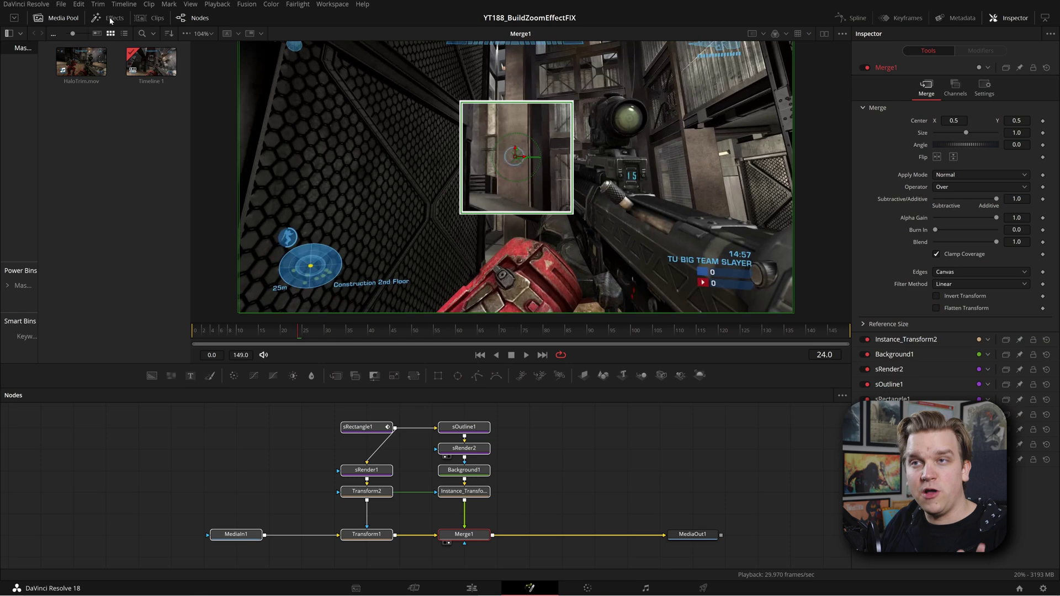
- Browse to Templates > Edit > Generators in the Effects library and show that folder on disk
left_click(114, 18)
left_click(6, 66)
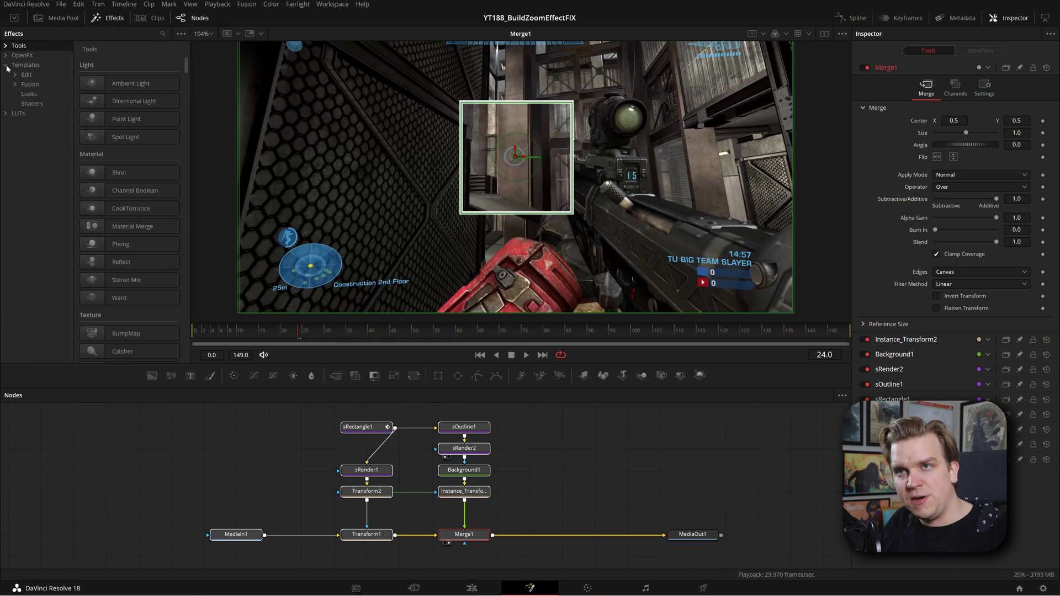
left_click(14, 74)
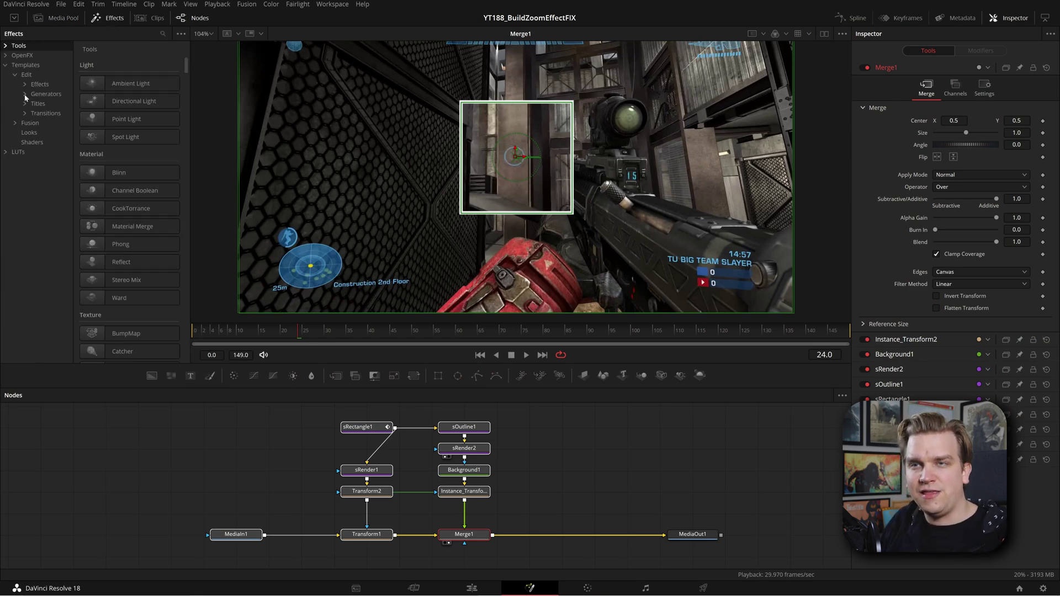
left_click(24, 95)
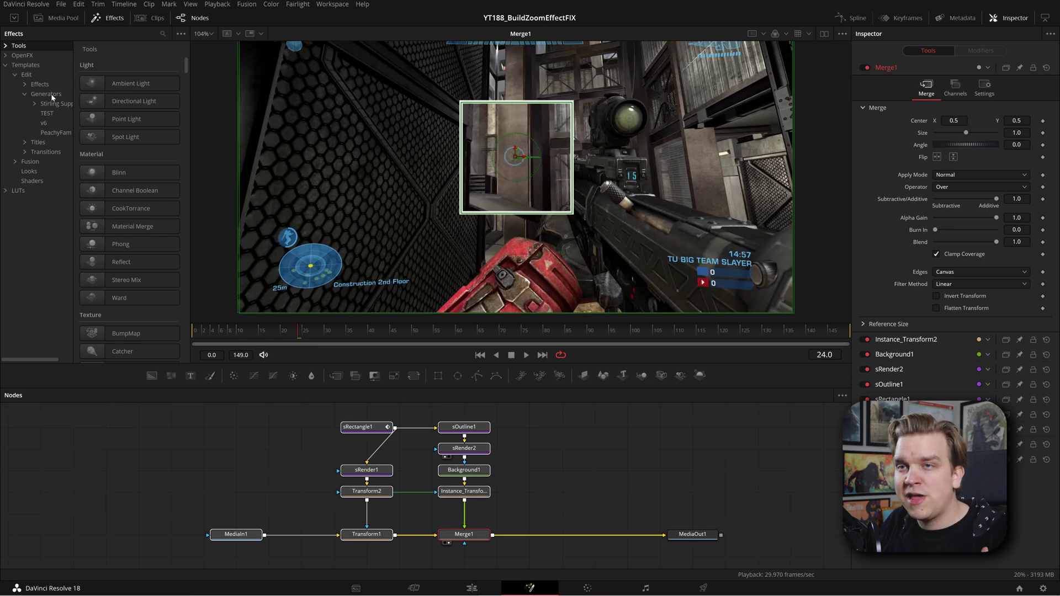
left_click(51, 94)
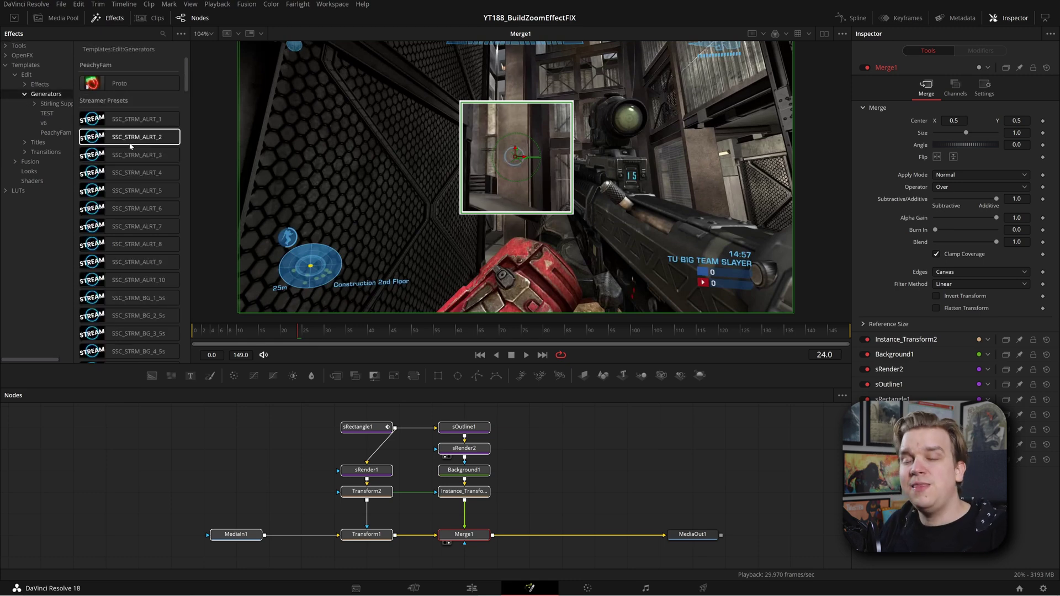
left_click(181, 35)
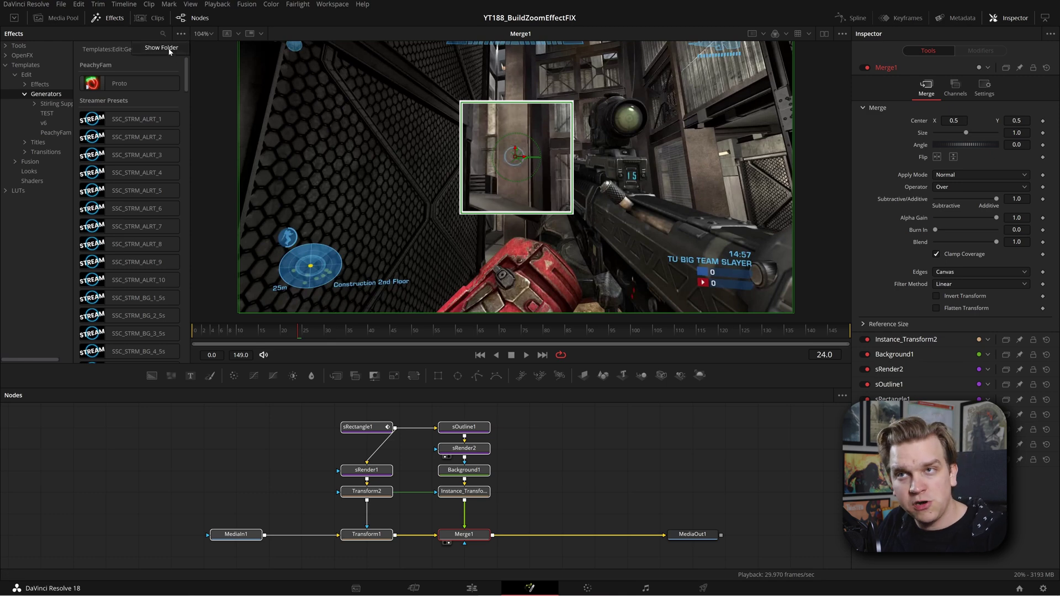
left_click(140, 55)
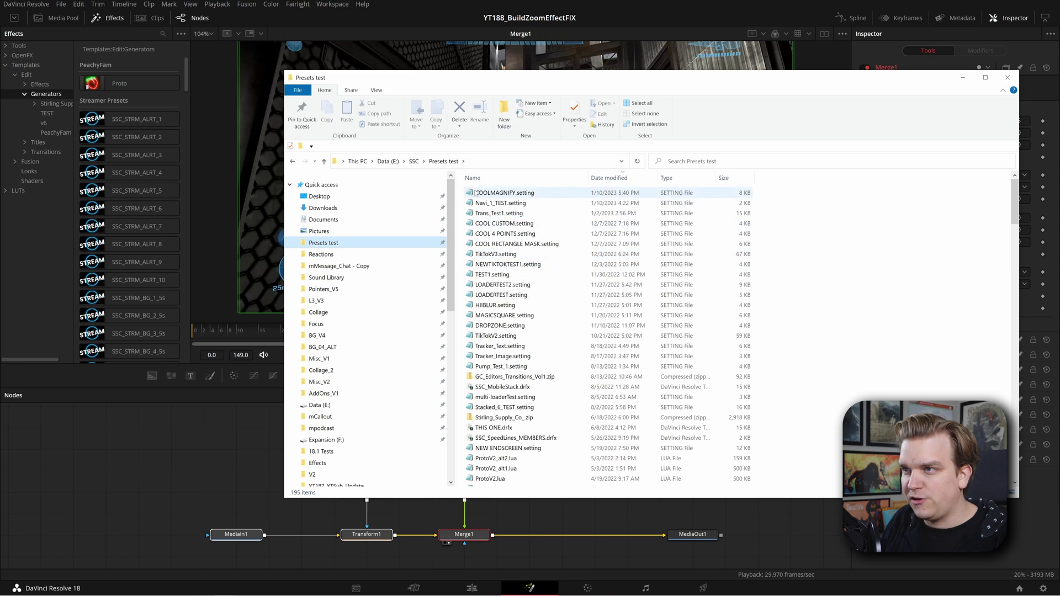
- Copy COOLMAGNIFY.setting from File Explorer into the TEST generator templates
left_click(47, 115)
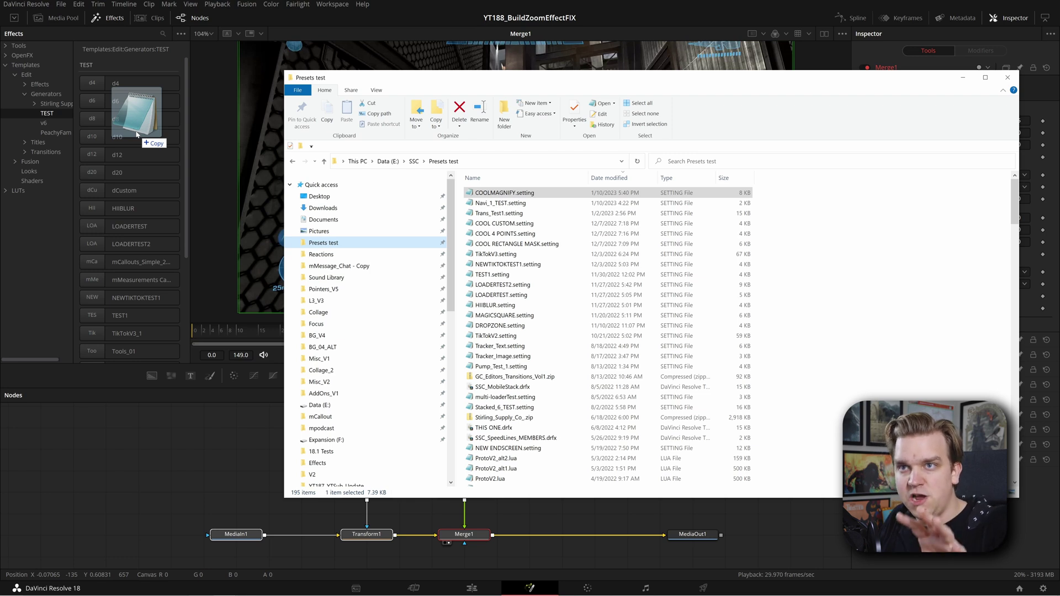
left_click_drag(136, 133, 136, 134)
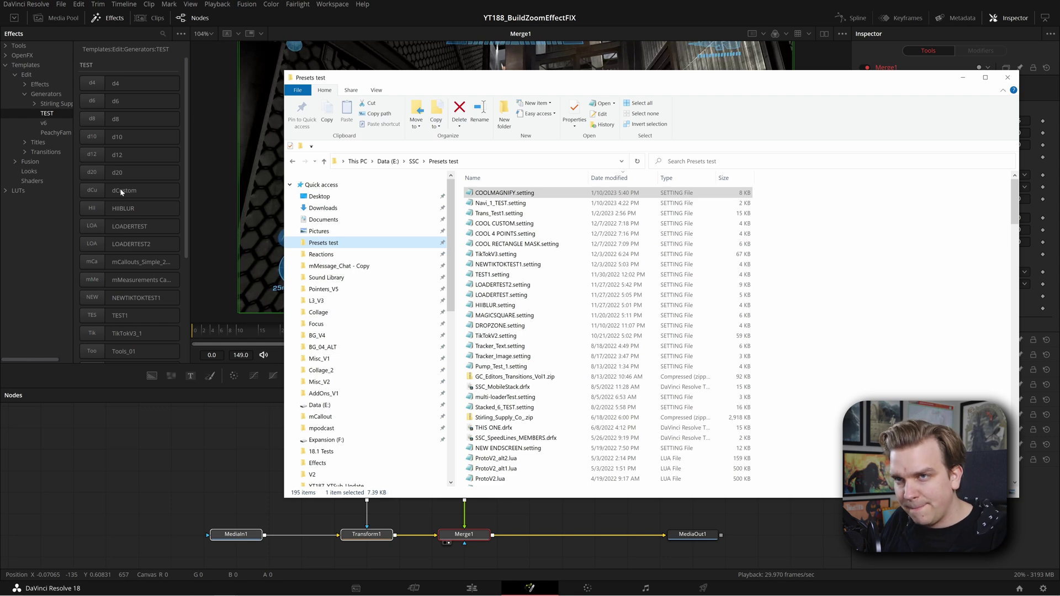
left_click(94, 534)
key("ctrl+v")
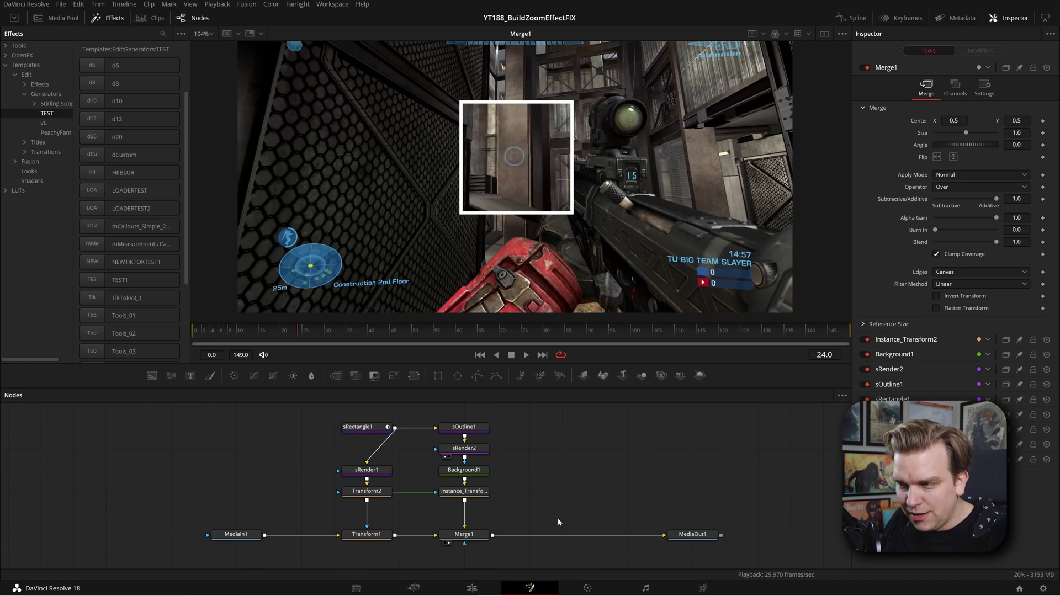
- On the Edit page, move the Fusion Composition clip later to about 24 seconds
left_click(472, 589)
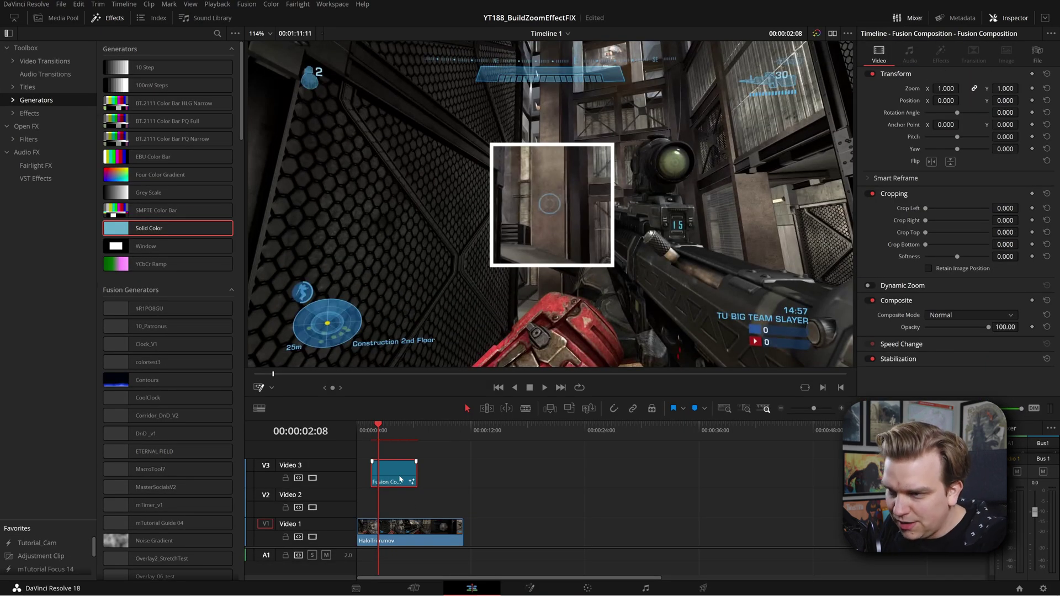
left_click_drag(394, 473, 562, 473)
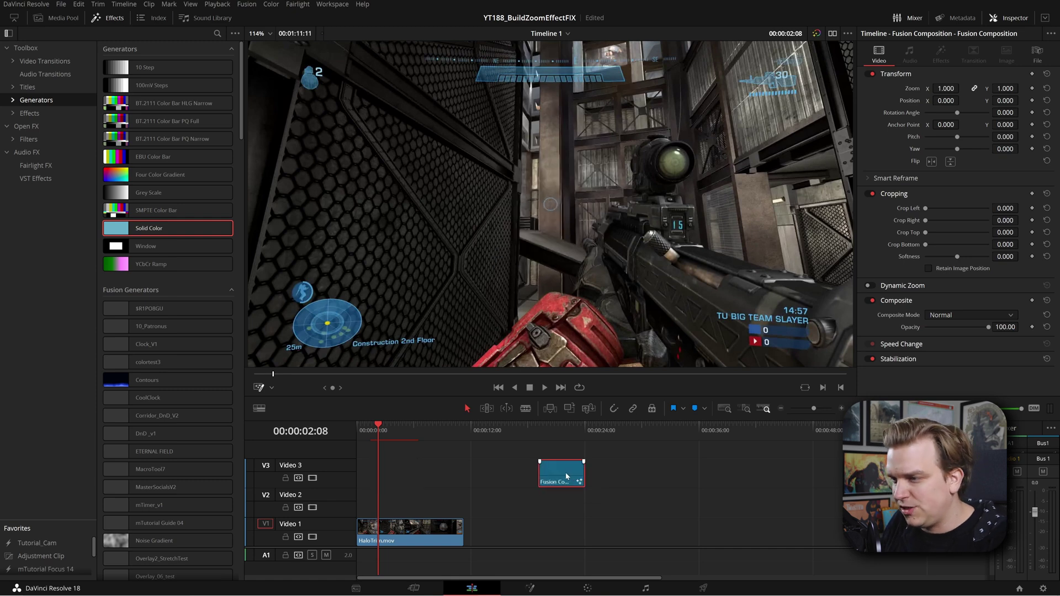
left_click(452, 475)
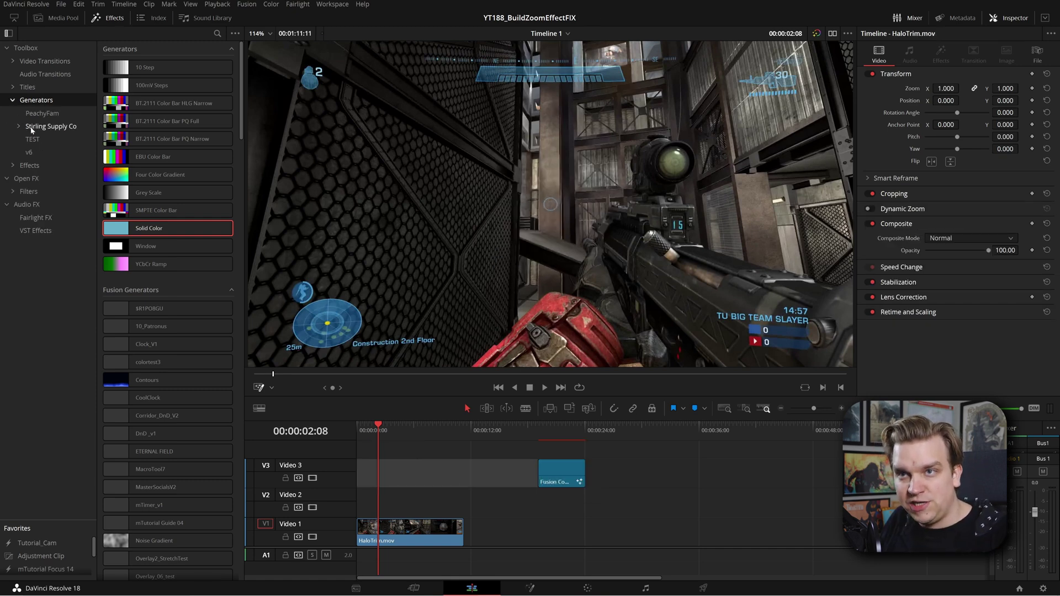
- Place the COOLMAGNIFY generator at the start of Video 3 and play it back
left_click(33, 140)
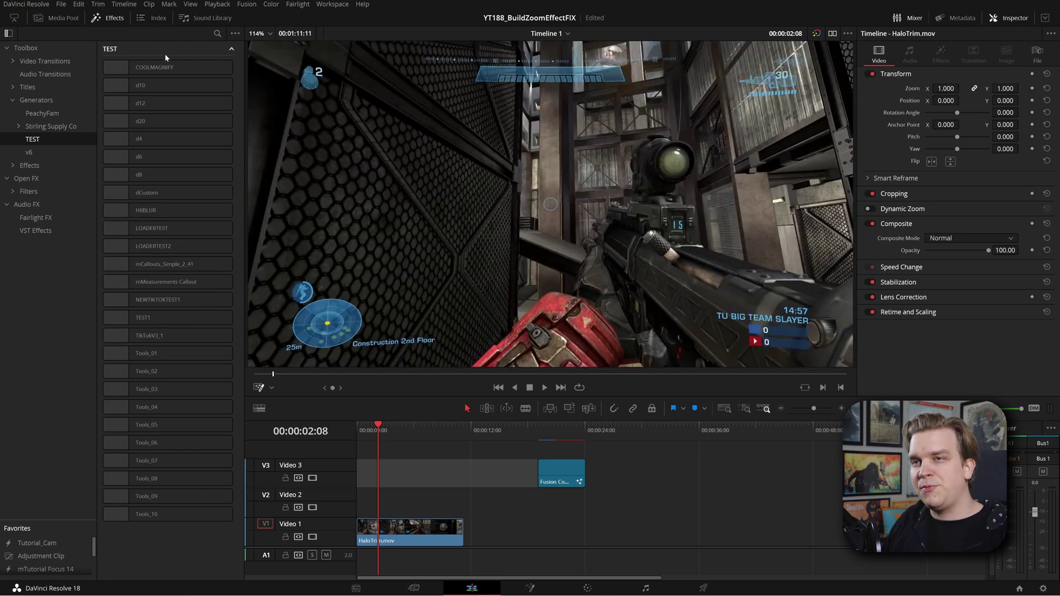
left_click_drag(156, 65, 355, 436)
key("space")
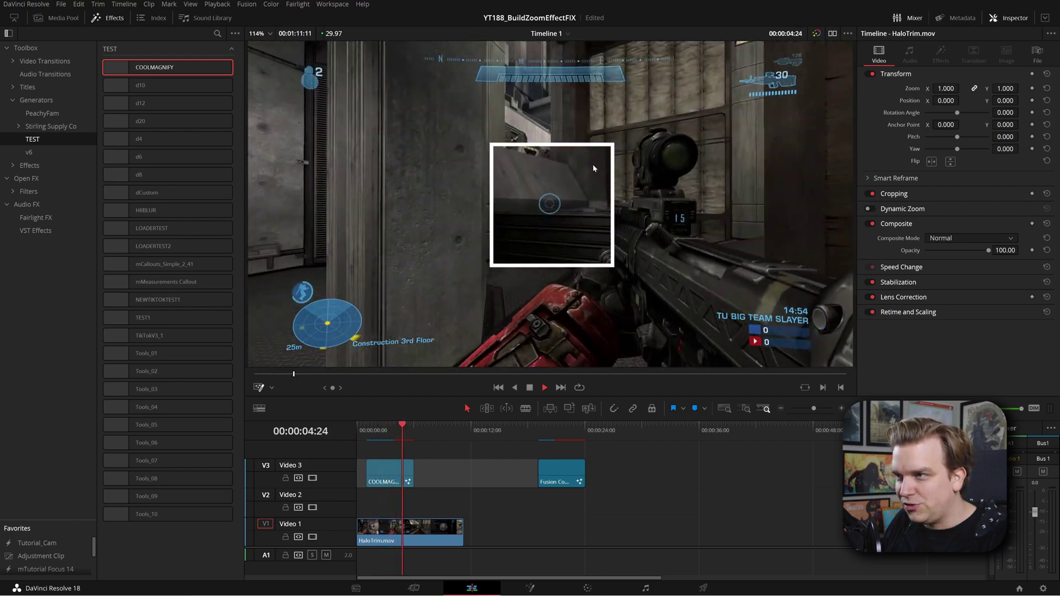
key("space")
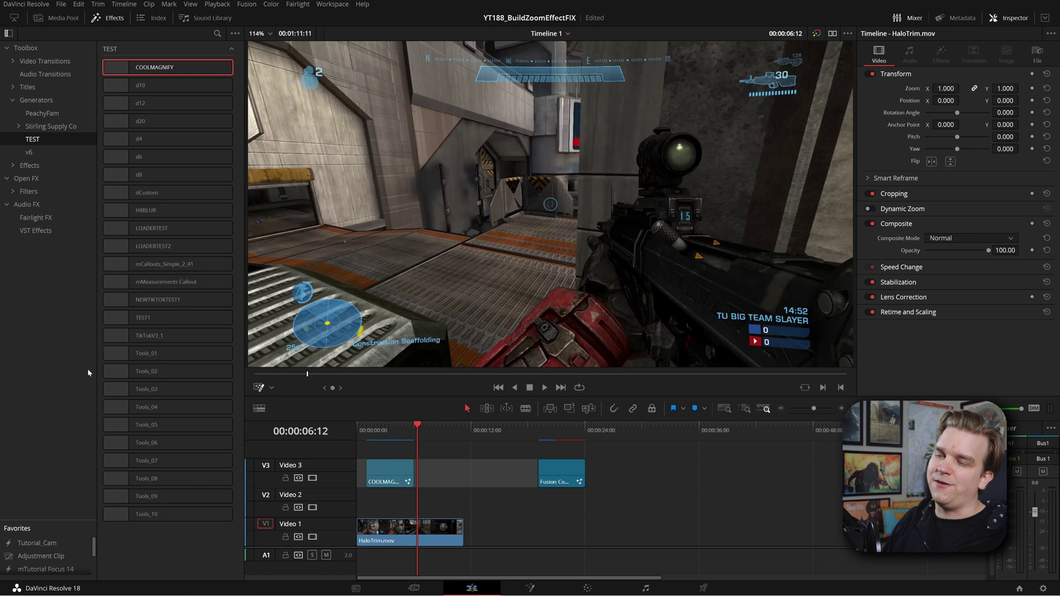
- Make COOLMAGNIFY a pink-outlined circle (corner radius 0.955, size 0.318, angle 20.3) over the rifle scope
left_click(384, 442)
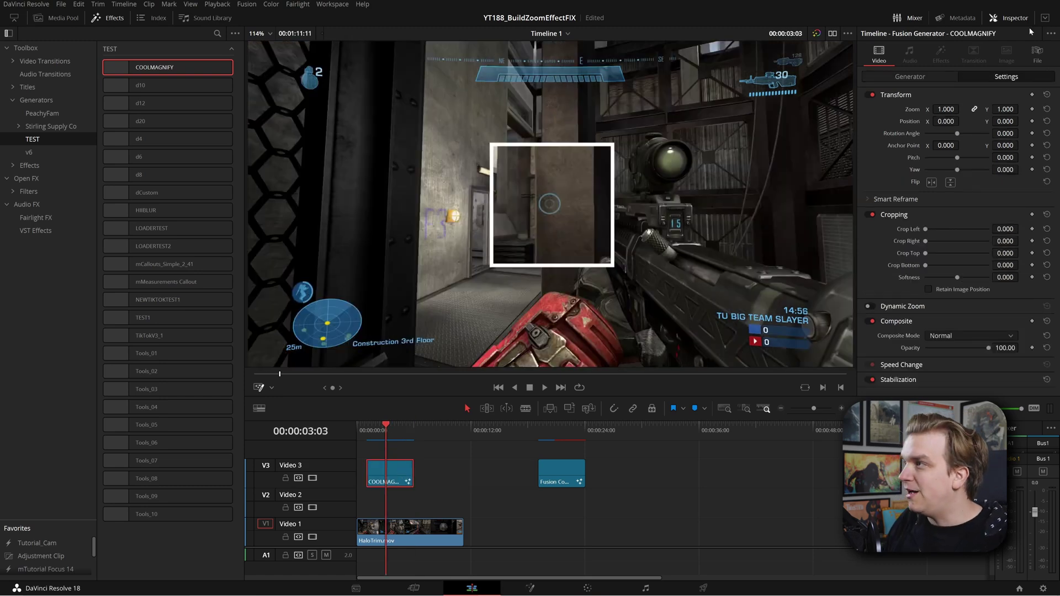
left_click(904, 77)
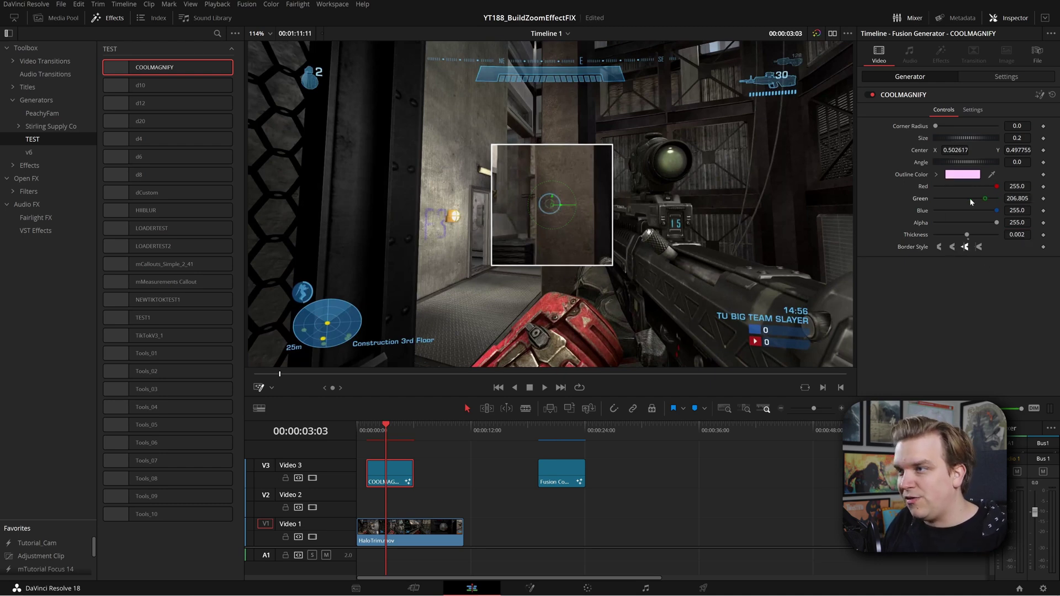
left_click_drag(954, 149, 1049, 126)
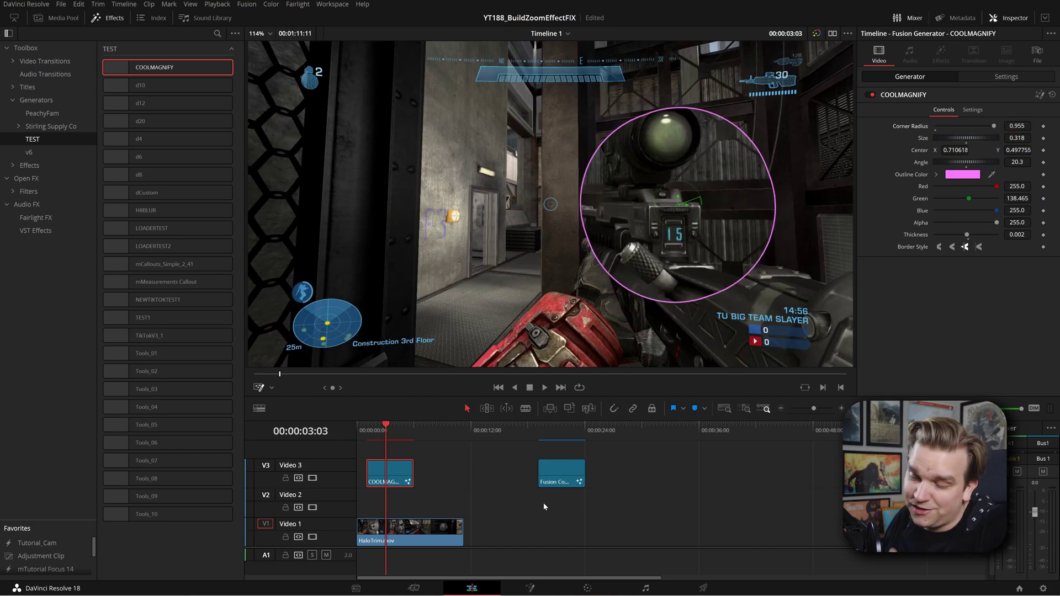
key("Home")
key("space")
left_click(474, 495)
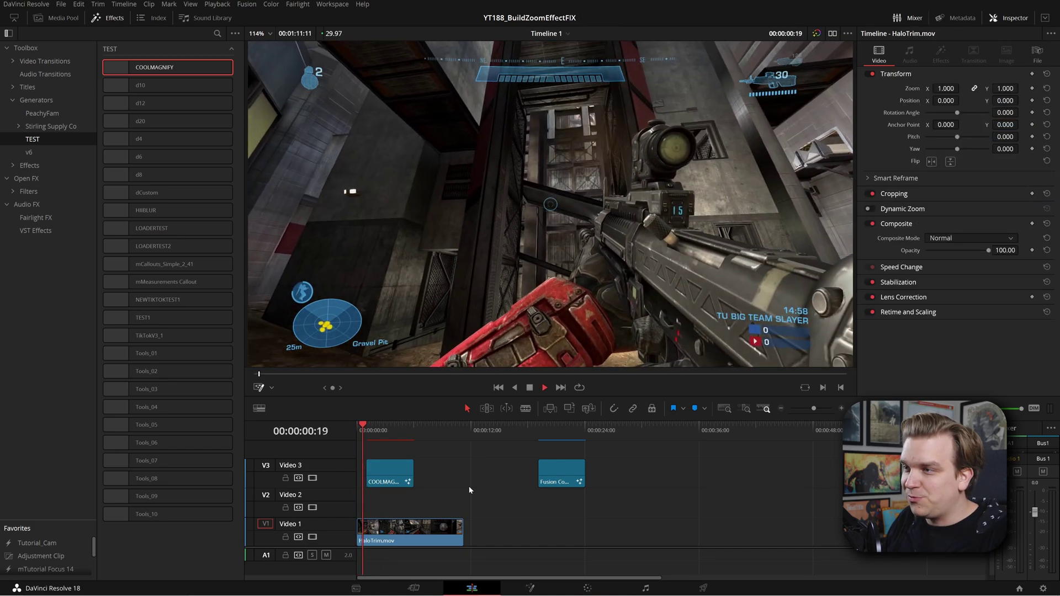